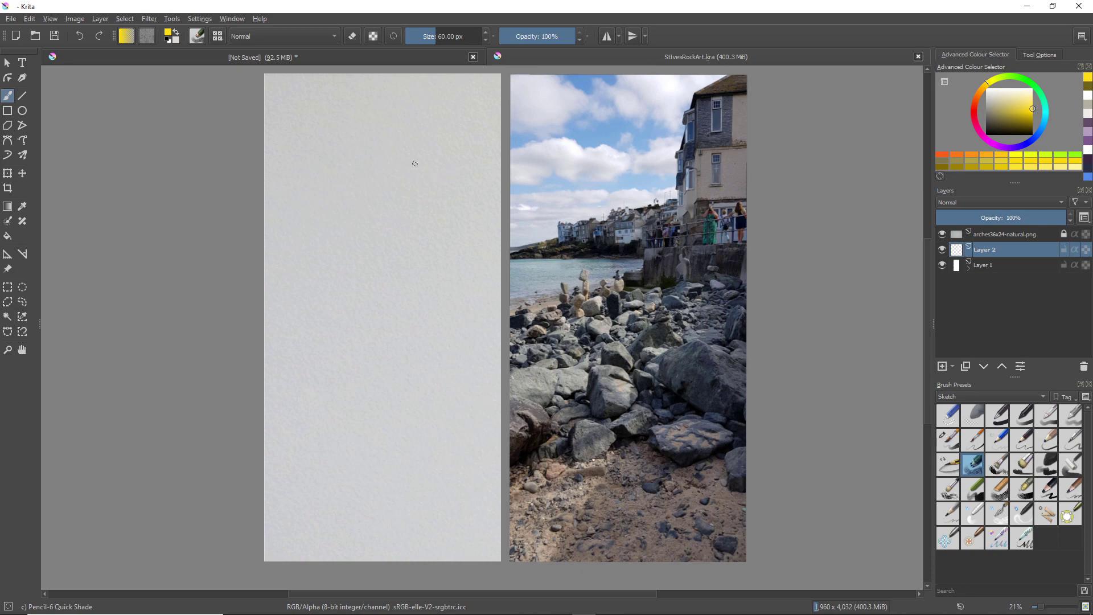
mouse_move(402, 185)
left_mouse_down()
mouse_move(403, 204)
mouse_move(404, 135)
mouse_move(404, 208)
mouse_move(408, 186)
mouse_move(407, 196)
left_mouse_up()
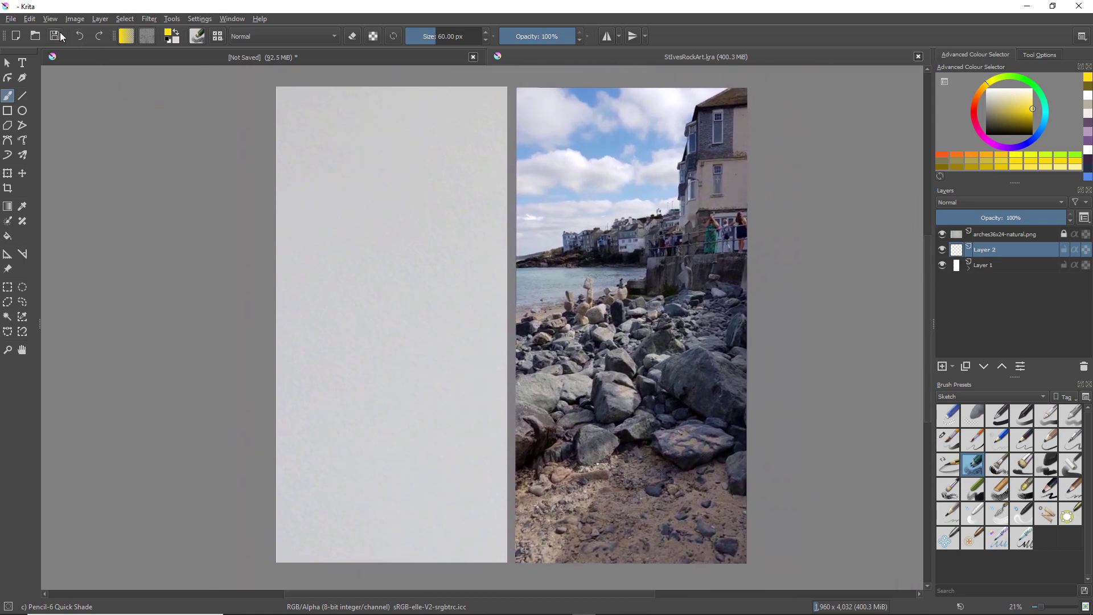
left_click(50, 19)
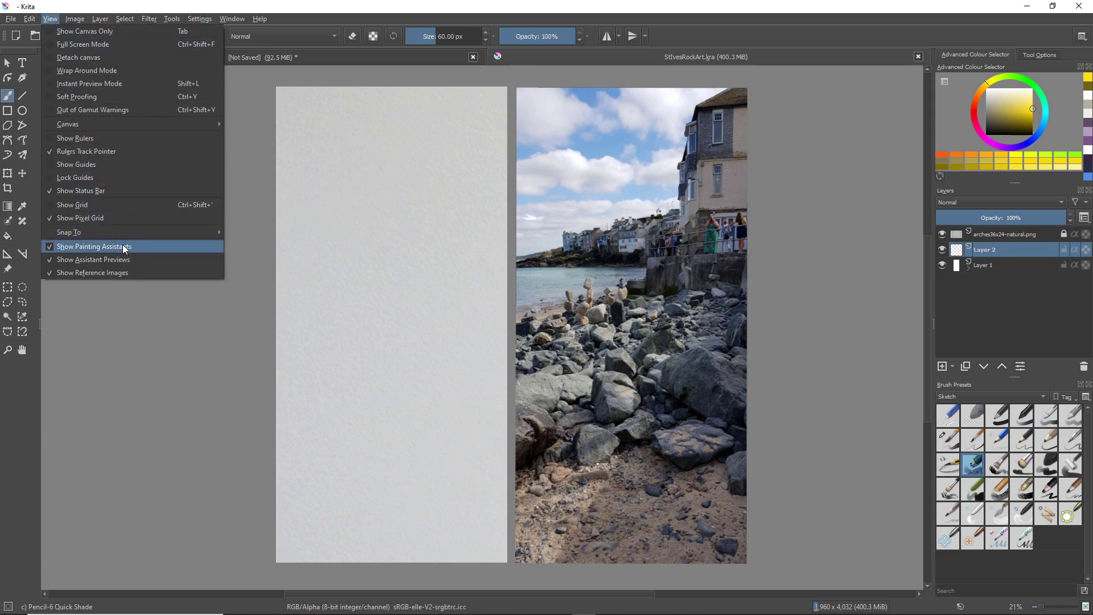
mouse_move(28, 21)
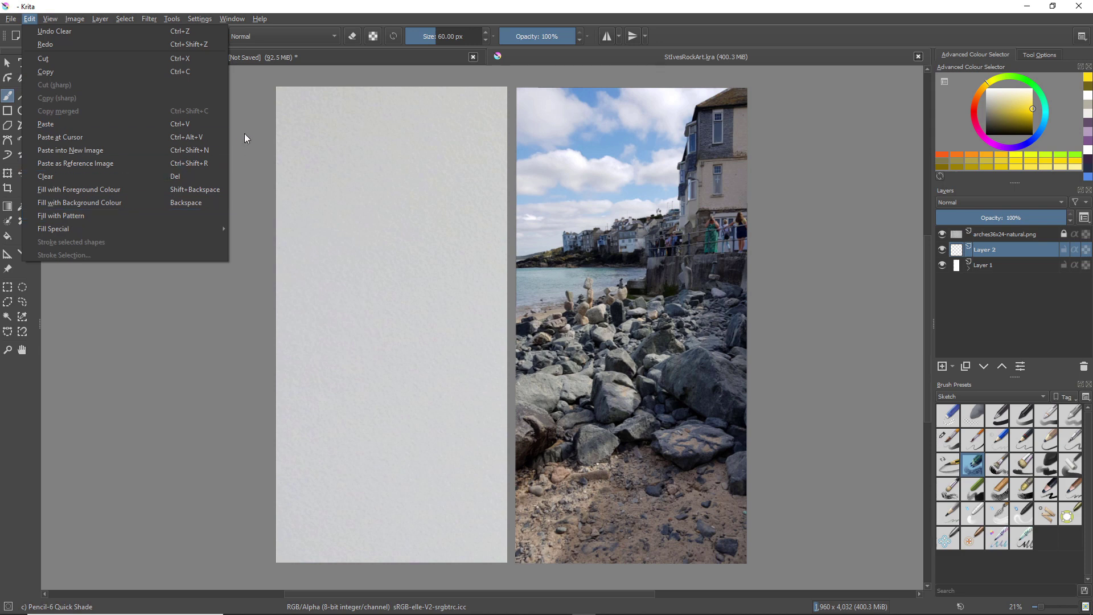
left_click(241, 293)
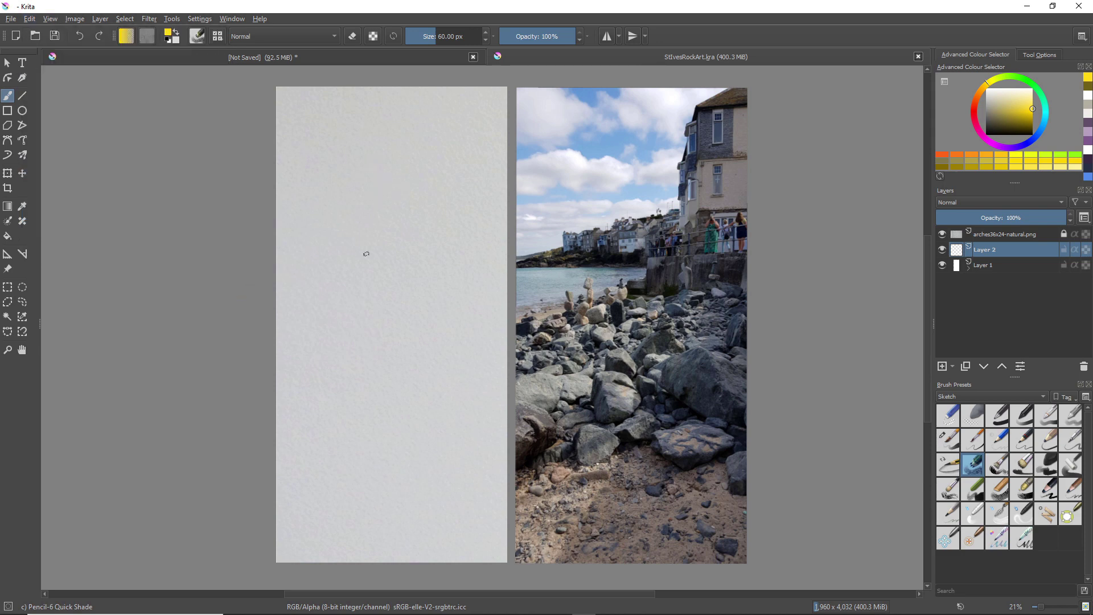
- Lock the white background layer (Layer 1) and make Layer 2 the active layer
left_click(997, 235)
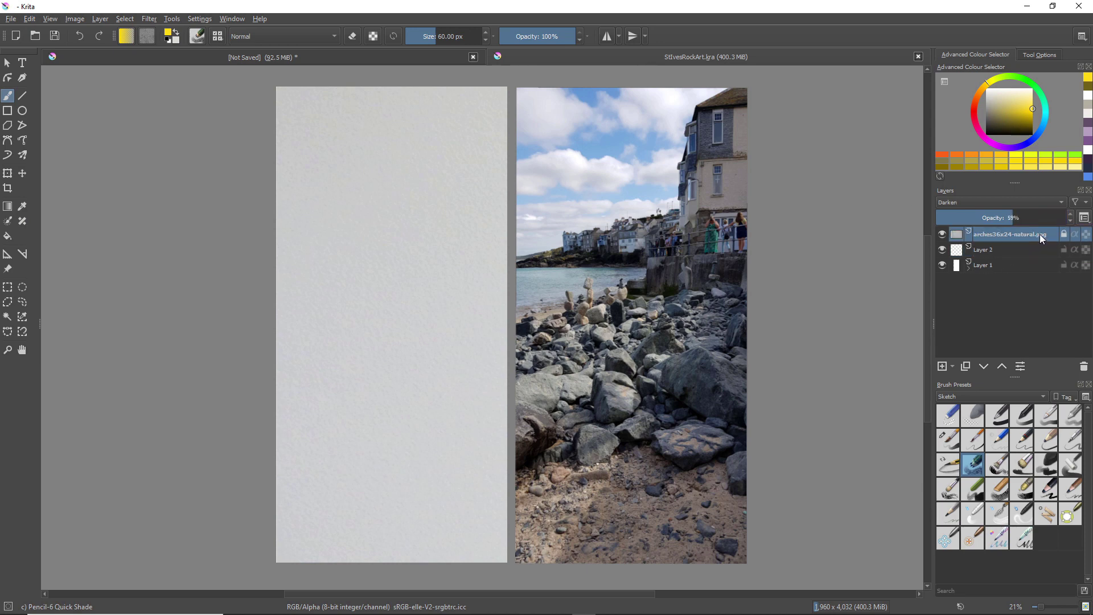
left_click_drag(997, 237, 956, 203)
left_click(989, 265)
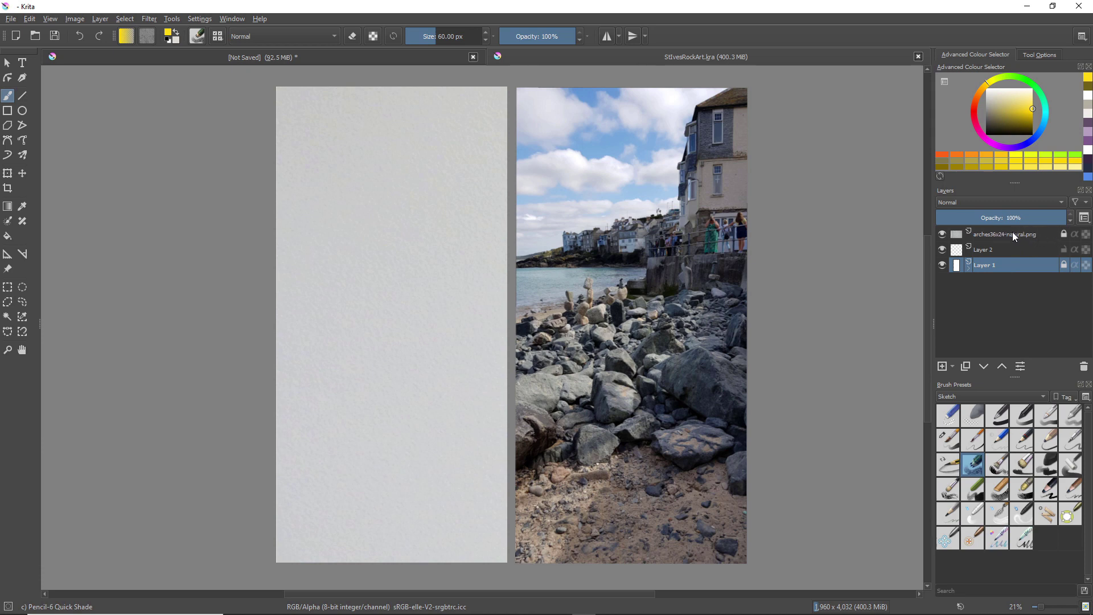
left_click(1003, 250)
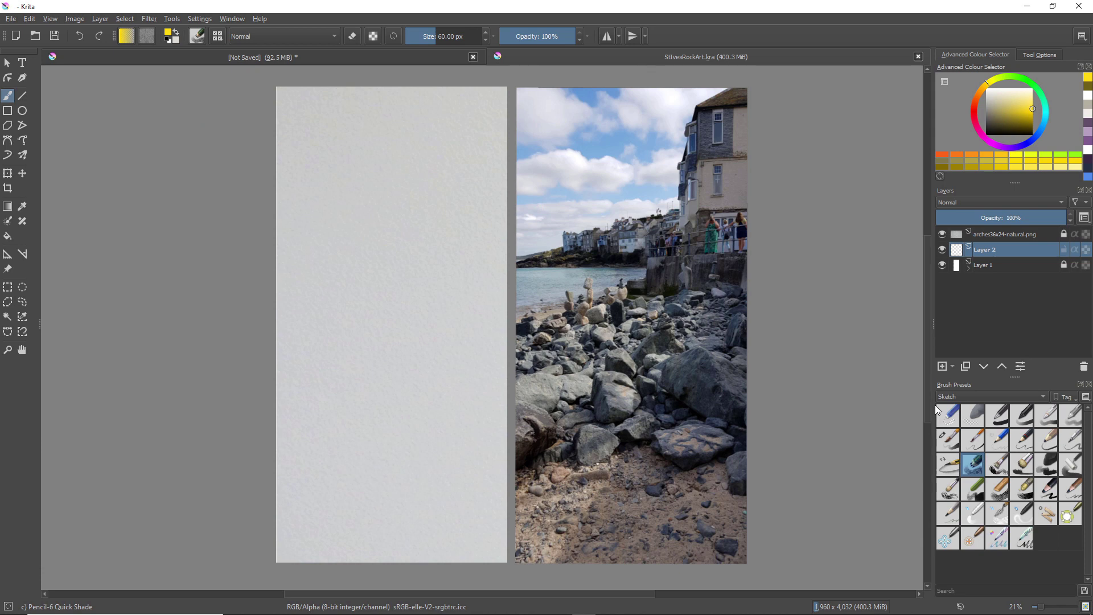
- Choose the Pencil-2 brush preset and set the drawing colour to near-black
left_click(1023, 440)
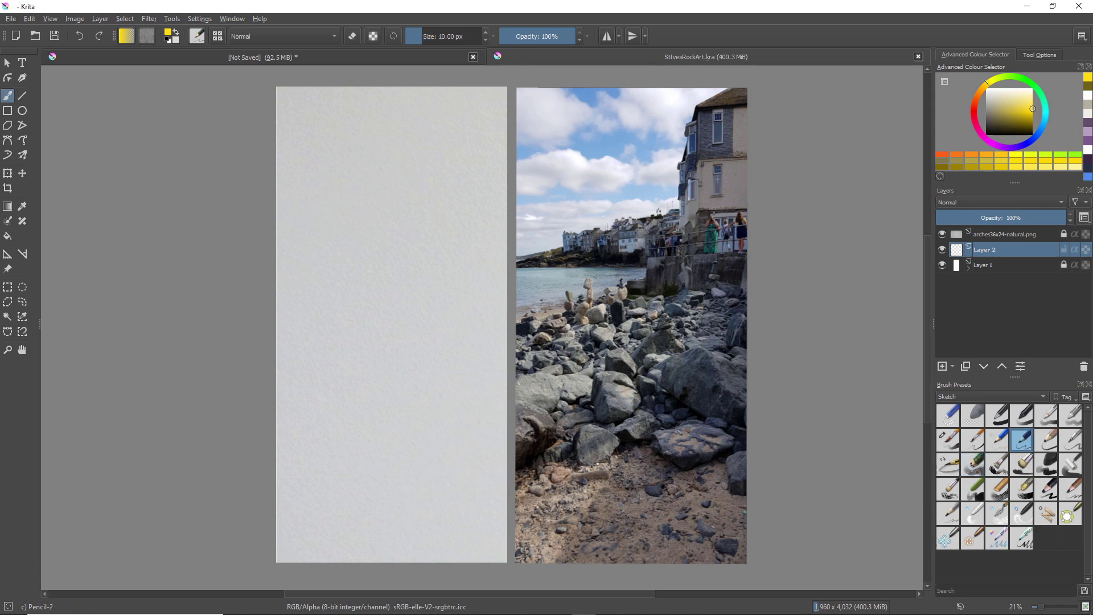
left_click_drag(473, 103, 469, 107)
key("ctrl+s")
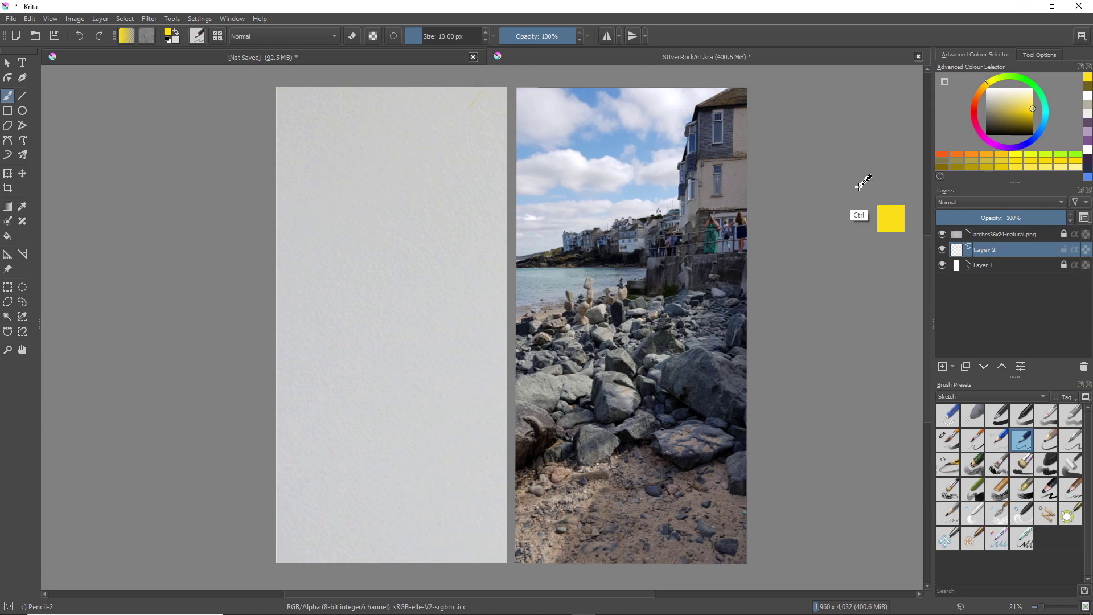
left_click(991, 129)
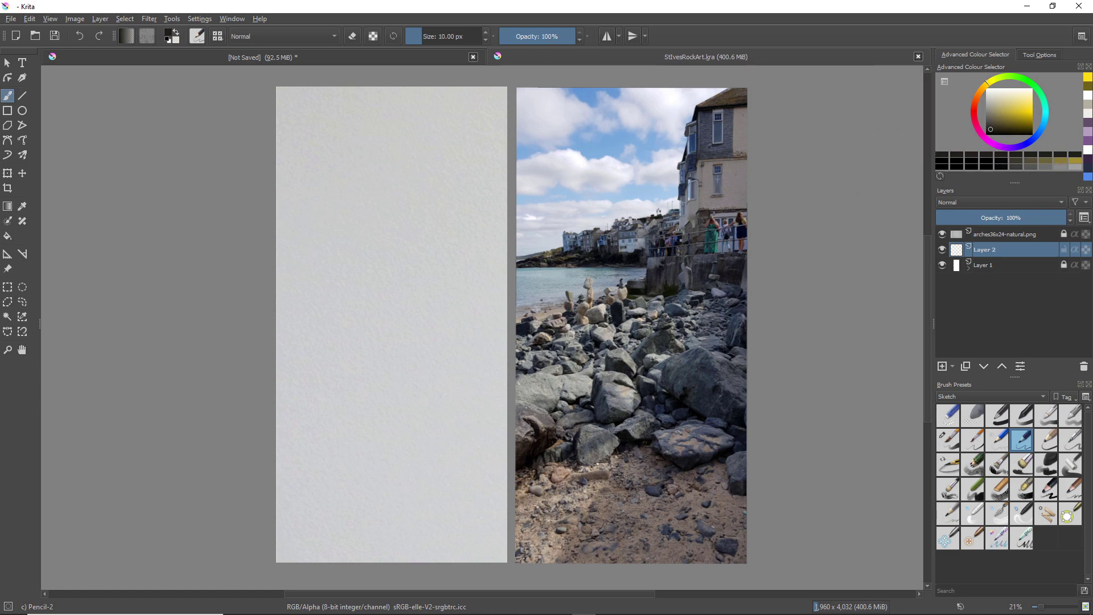
- Sketch the tall building in the canvas's upper right corner with its roofline, outer wall, floor lines and two upper windows
left_click_drag(488, 87, 470, 99)
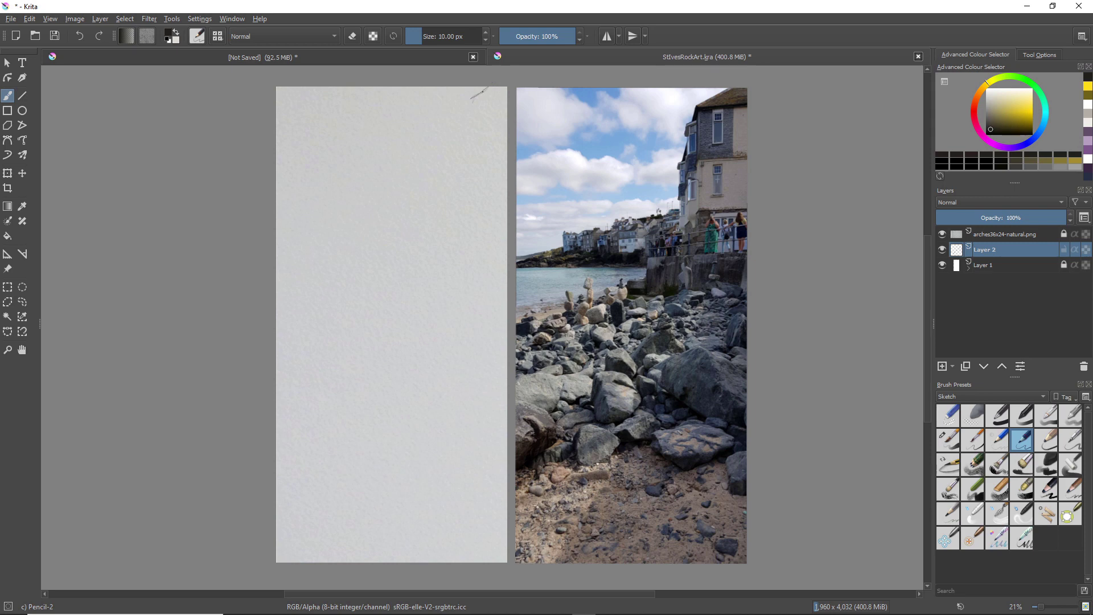
mouse_move(462, 128)
left_mouse_down()
mouse_move(466, 160)
mouse_move(470, 147)
left_mouse_up()
left_click_drag(457, 152, 458, 220)
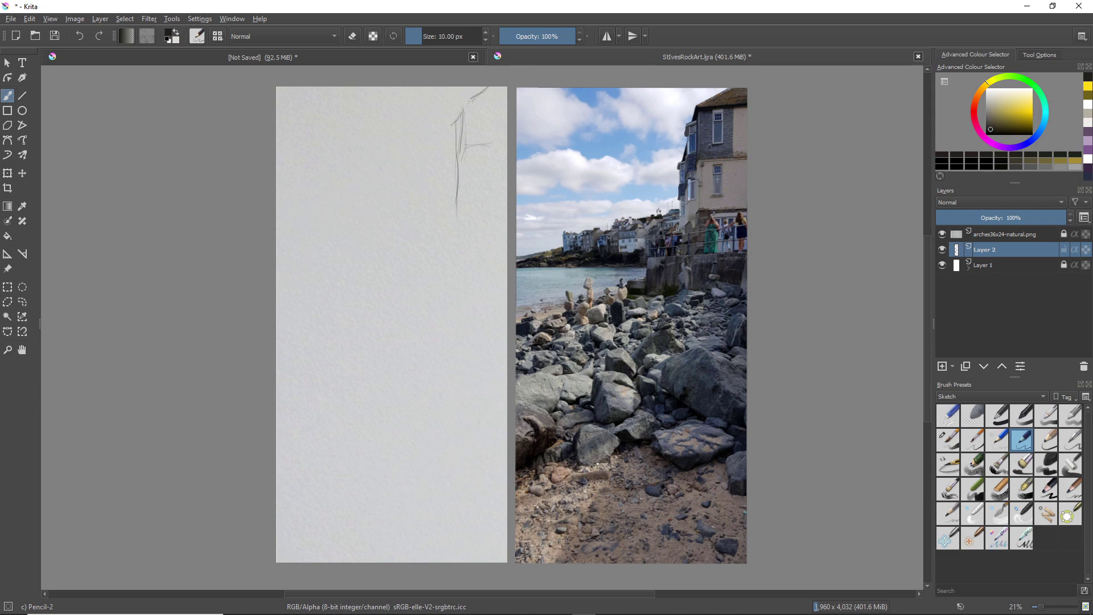
left_click_drag(458, 216, 494, 216)
left_click_drag(474, 163, 475, 185)
left_click_drag(497, 106, 465, 106)
left_click_drag(492, 150, 455, 153)
left_click_drag(480, 157, 481, 179)
left_click_drag(476, 115, 481, 134)
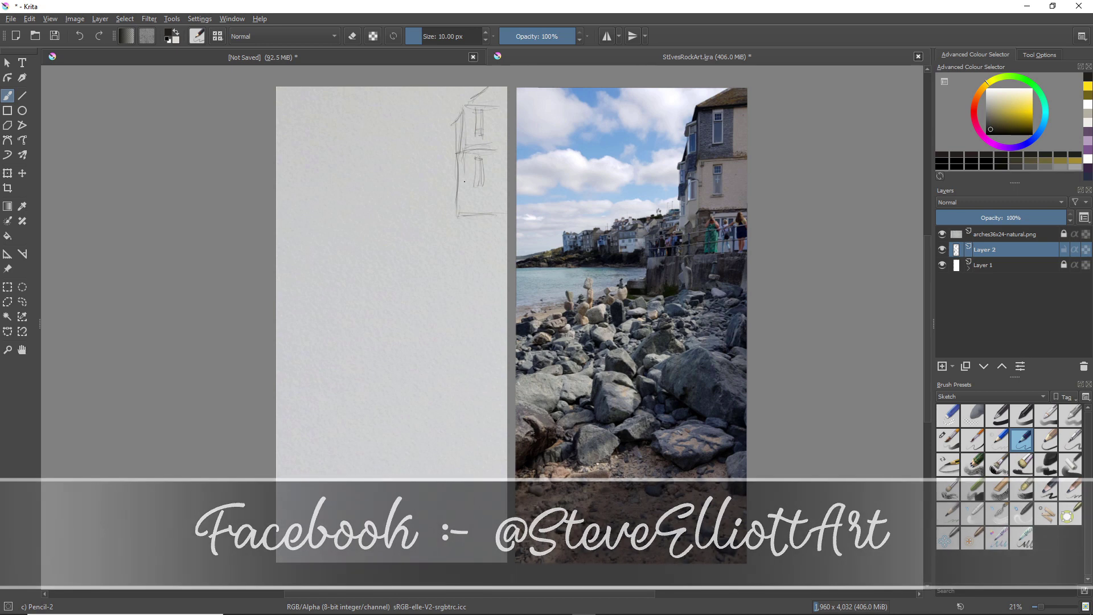
- Extend the building sketch with its projecting side bay, ground-floor walls and the doorway at its base
mouse_move(465, 202)
left_mouse_down()
mouse_move(462, 171)
mouse_move(456, 182)
left_mouse_up()
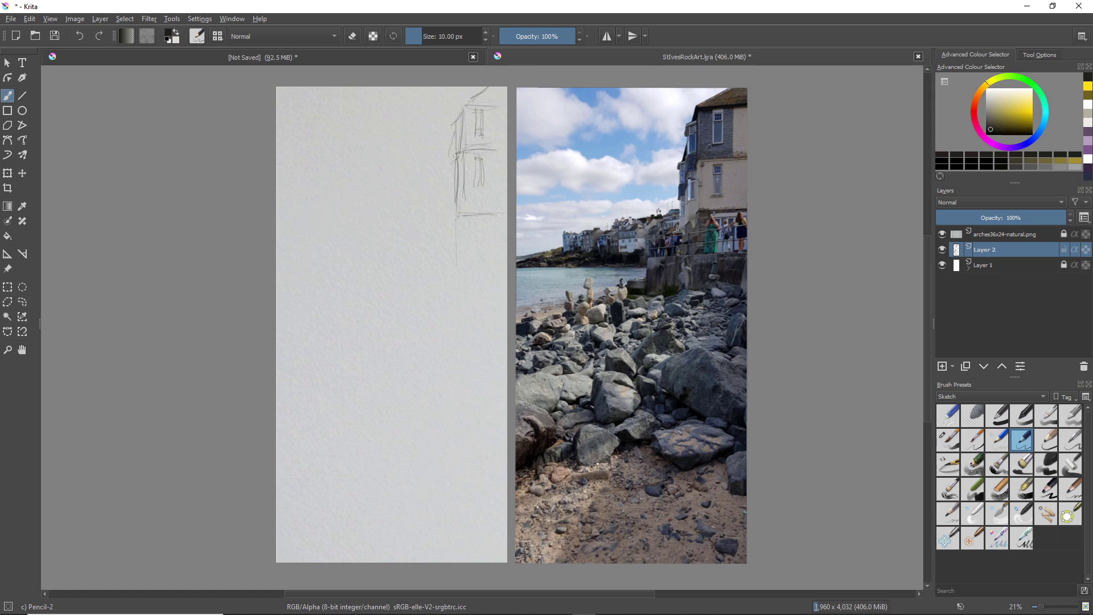
left_click_drag(453, 270, 455, 220)
left_click_drag(450, 159, 448, 189)
left_click_drag(471, 228, 468, 270)
left_click_drag(480, 236, 482, 255)
- Sketch the sea wall below the building, with its upper edge, corner and vertical outer edge
left_click_drag(424, 278, 423, 292)
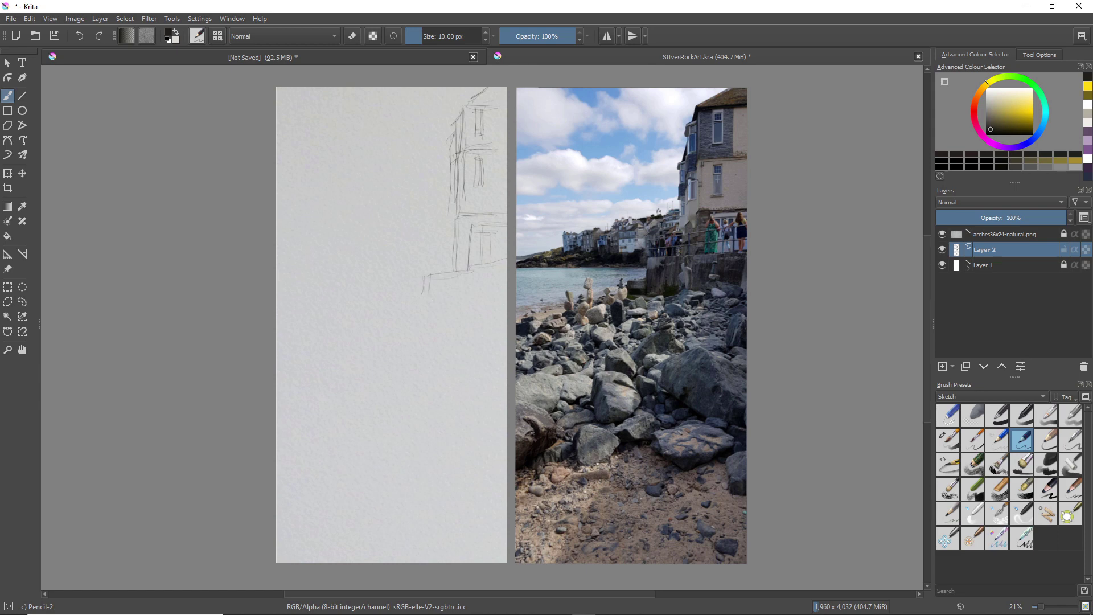
left_click_drag(479, 297, 433, 300)
left_click_drag(425, 311, 420, 349)
- Sketch the horizon and waterline across the canvas, with the sloping headland and the distant village roofs above it
left_click_drag(419, 295, 288, 297)
left_click_drag(279, 293, 332, 292)
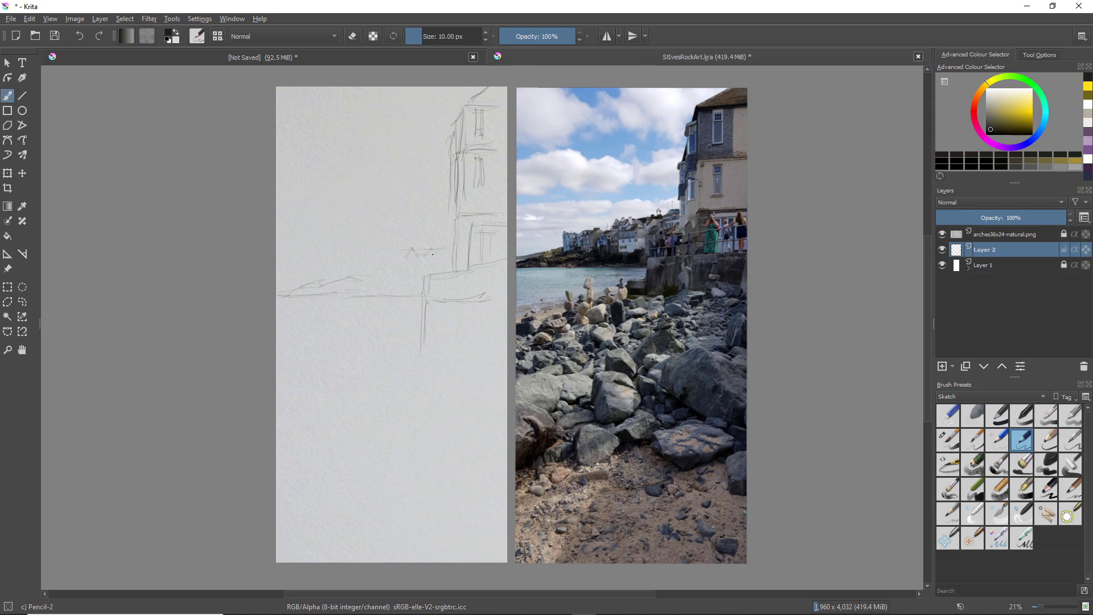
left_click_drag(439, 255, 450, 252)
left_click_drag(297, 304, 304, 303)
left_click_drag(418, 302, 371, 302)
- Sketch the blocks at the foot of the sea wall and the balanced stones and pointed rocks in front of it
mouse_move(425, 332)
left_mouse_down()
mouse_move(401, 333)
mouse_move(400, 349)
left_mouse_up()
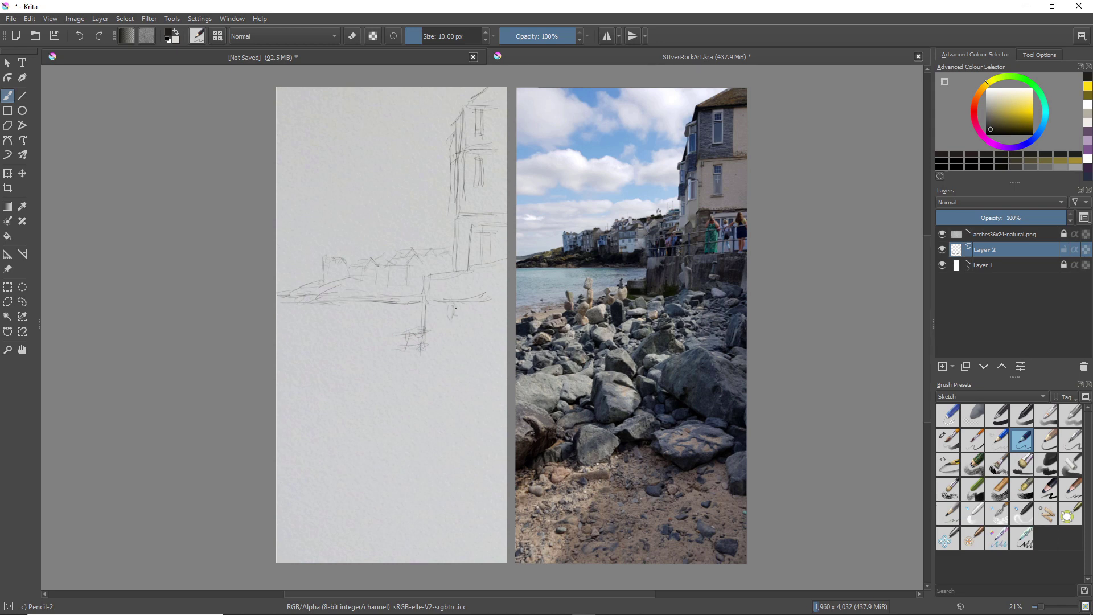
left_click_drag(455, 317, 461, 349)
left_click_drag(448, 348, 453, 364)
left_click_drag(482, 320, 479, 327)
left_click_drag(477, 329, 475, 351)
left_click_drag(485, 327, 486, 352)
left_click_drag(419, 380, 430, 361)
left_click_drag(429, 361, 447, 379)
- Sketch the tall stacked stones standing left of centre on the beach
mouse_move(388, 343)
left_mouse_down()
mouse_move(359, 335)
mouse_move(357, 359)
left_mouse_up()
mouse_move(361, 359)
left_mouse_down()
mouse_move(359, 389)
mouse_move(344, 407)
left_mouse_up()
mouse_move(342, 390)
left_mouse_down()
mouse_move(336, 420)
mouse_move(329, 413)
left_mouse_up()
- Sketch the outlines of the large angular boulders across the lower middle and right of the drawing
mouse_move(345, 423)
left_mouse_down()
mouse_move(388, 430)
mouse_move(386, 453)
left_mouse_up()
mouse_move(390, 450)
left_mouse_down()
mouse_move(405, 471)
mouse_move(481, 495)
left_mouse_up()
left_click_drag(455, 452, 494, 469)
left_click_drag(457, 477, 454, 507)
left_click_drag(454, 506, 471, 496)
mouse_move(359, 494)
left_mouse_down()
mouse_move(373, 509)
mouse_move(409, 499)
left_mouse_up()
left_click_drag(376, 516, 394, 529)
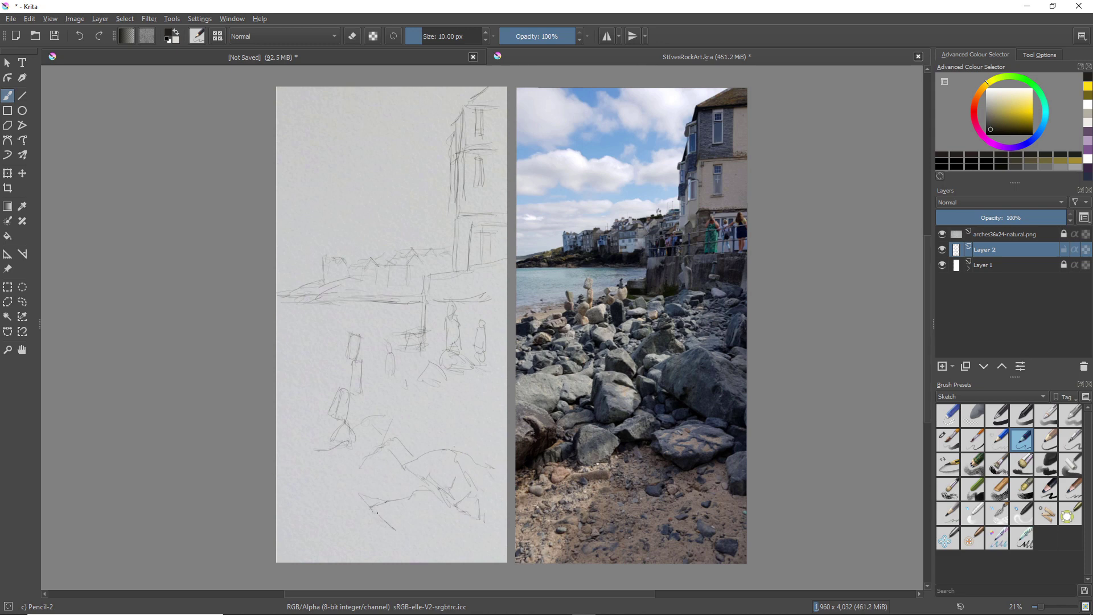
left_click_drag(415, 490, 373, 498)
left_click_drag(433, 508, 454, 519)
left_click_drag(408, 519, 480, 521)
- Sketch the smaller rocks in the drawing's lower left and scattered pebbles along its lower edge
left_click_drag(342, 456, 356, 476)
left_click_drag(324, 471, 327, 492)
left_click_drag(325, 499, 359, 501)
mouse_move(279, 469)
left_mouse_down()
mouse_move(312, 495)
mouse_move(319, 526)
left_mouse_up()
left_click_drag(324, 508, 339, 539)
left_click_drag(357, 532, 415, 555)
left_click_drag(416, 541, 425, 545)
left_click_drag(443, 557, 470, 561)
- Sketch a band of small rocks across the middle ground, between the stacked stones and the large boulders
left_click_drag(413, 403, 422, 410)
left_click_drag(426, 409, 437, 415)
left_click_drag(460, 405, 442, 410)
left_click_drag(321, 391, 293, 394)
left_click_drag(294, 398, 369, 413)
left_click_drag(386, 411, 406, 412)
left_click_drag(310, 407, 277, 427)
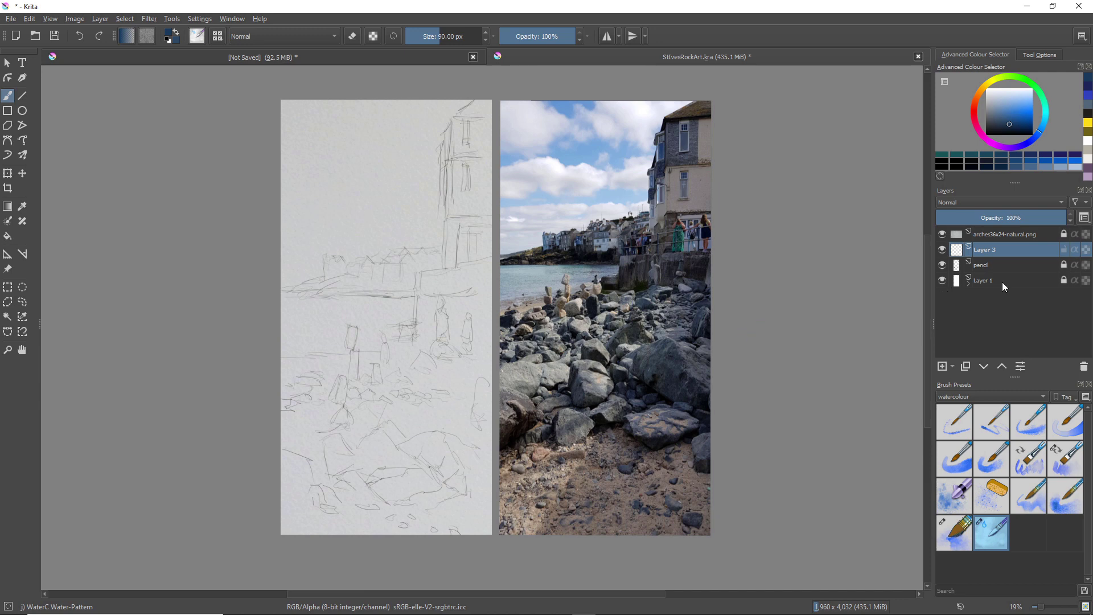
- Make Layer 3 active and choose the WaterC Spread WideArea watercolour brush
left_click(987, 270)
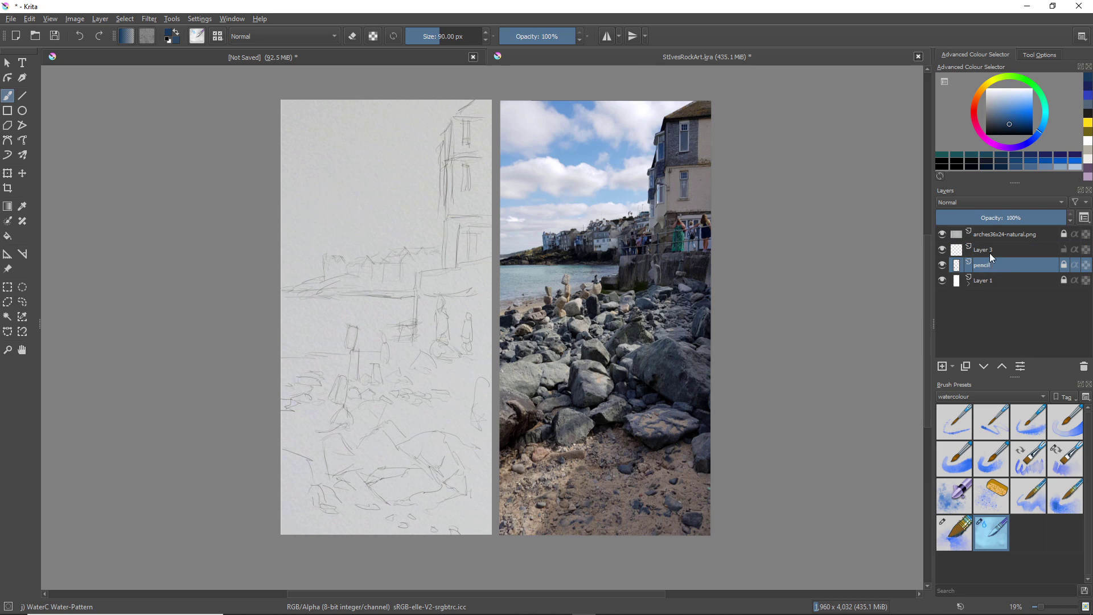
left_click(985, 253)
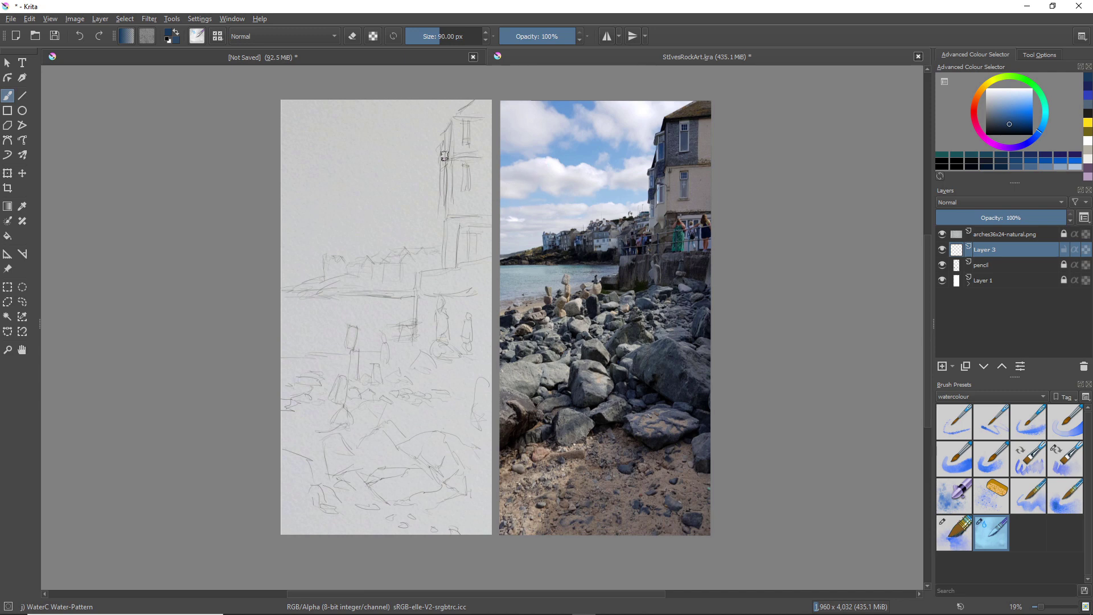
right_click(444, 194)
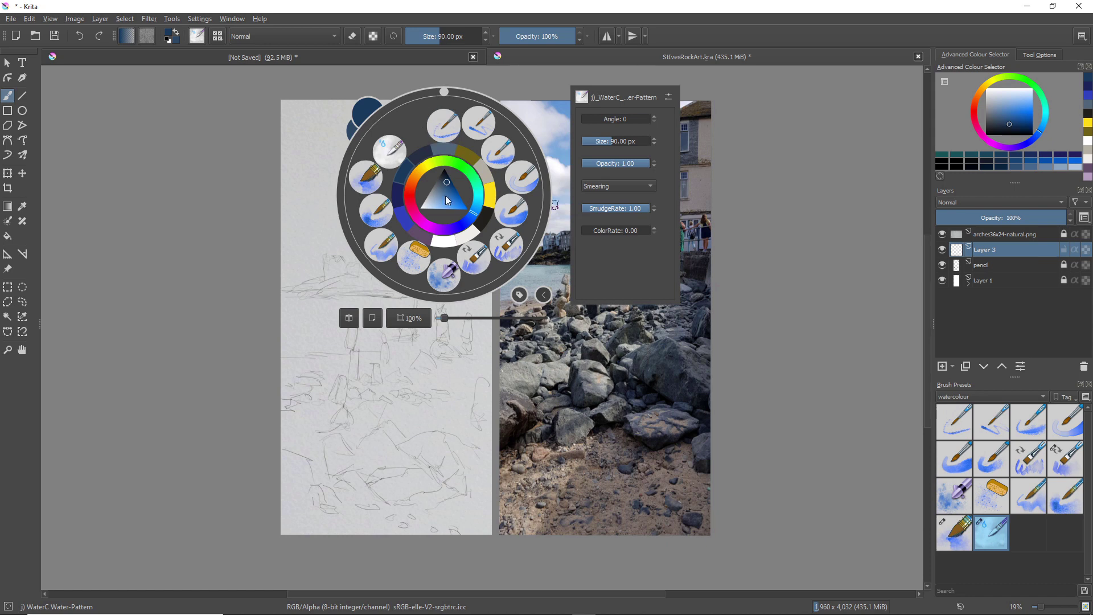
left_click(347, 94)
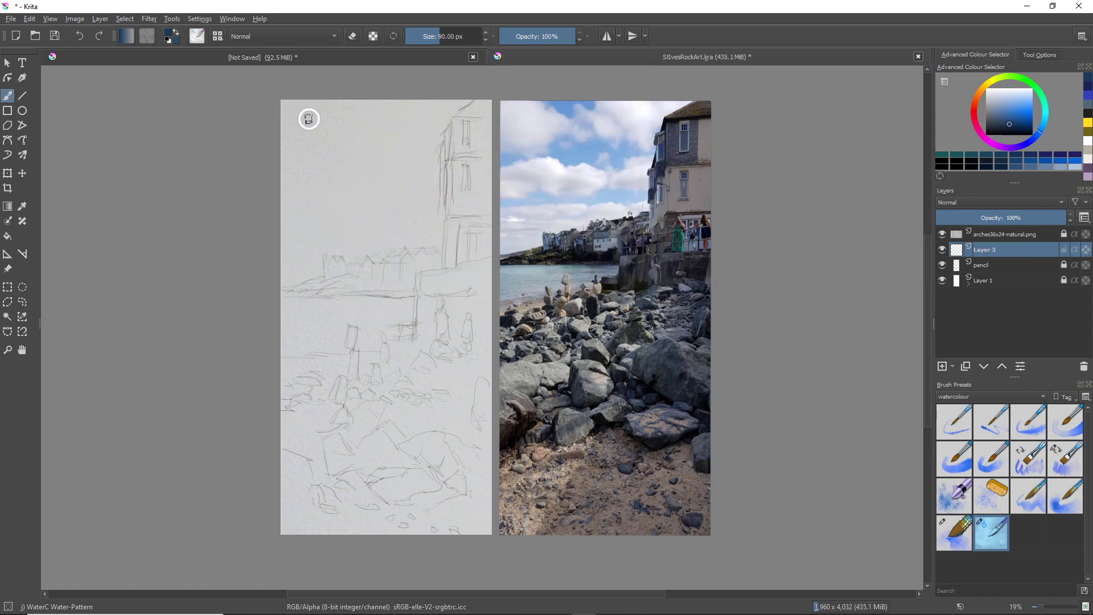
right_click(304, 115)
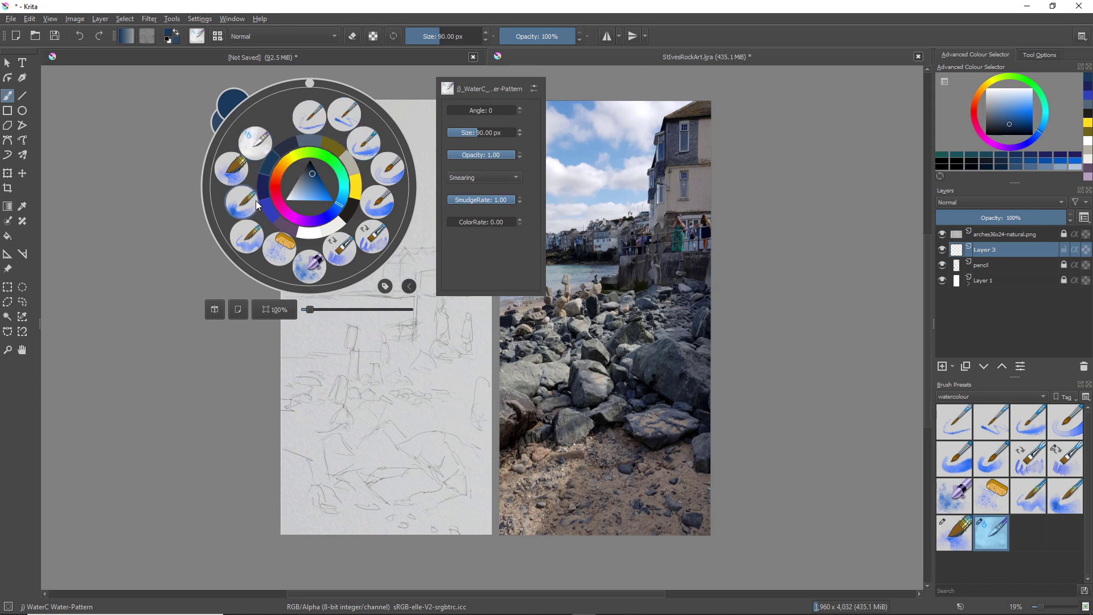
left_click(233, 169)
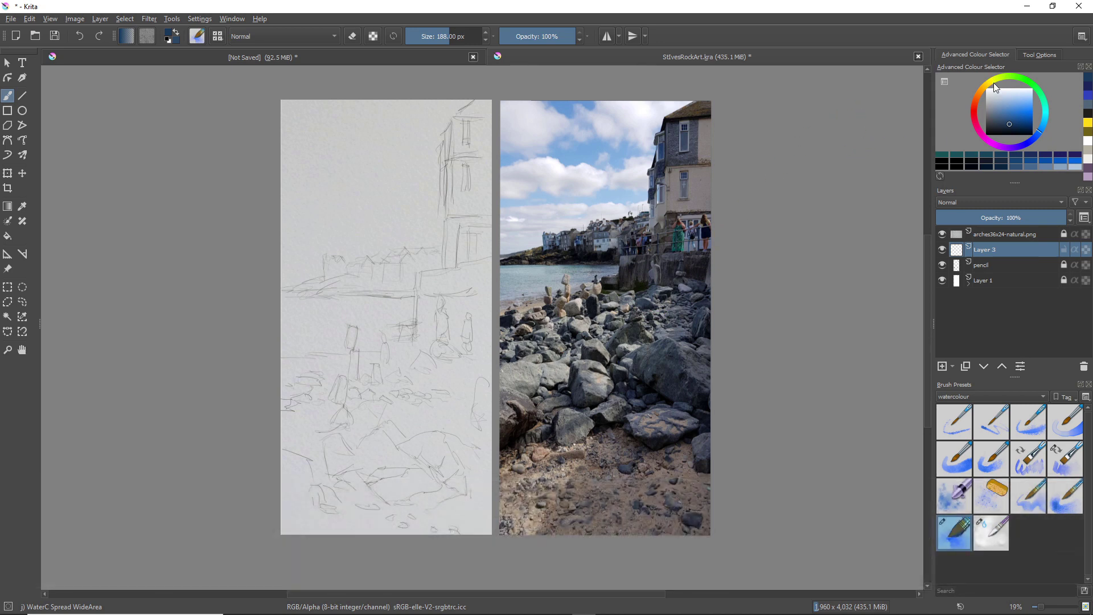
- Set the paint colour to a muted beige and brush a soft wash over the distant village and headland
left_click(992, 81)
left_click_drag(1009, 117, 1000, 108)
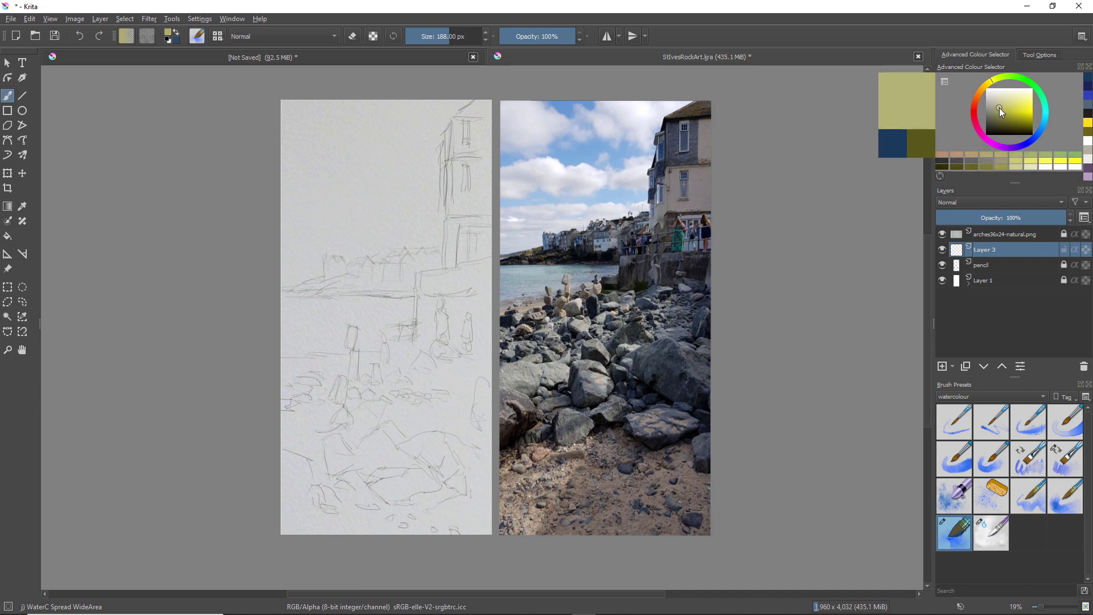
right_click(991, 81)
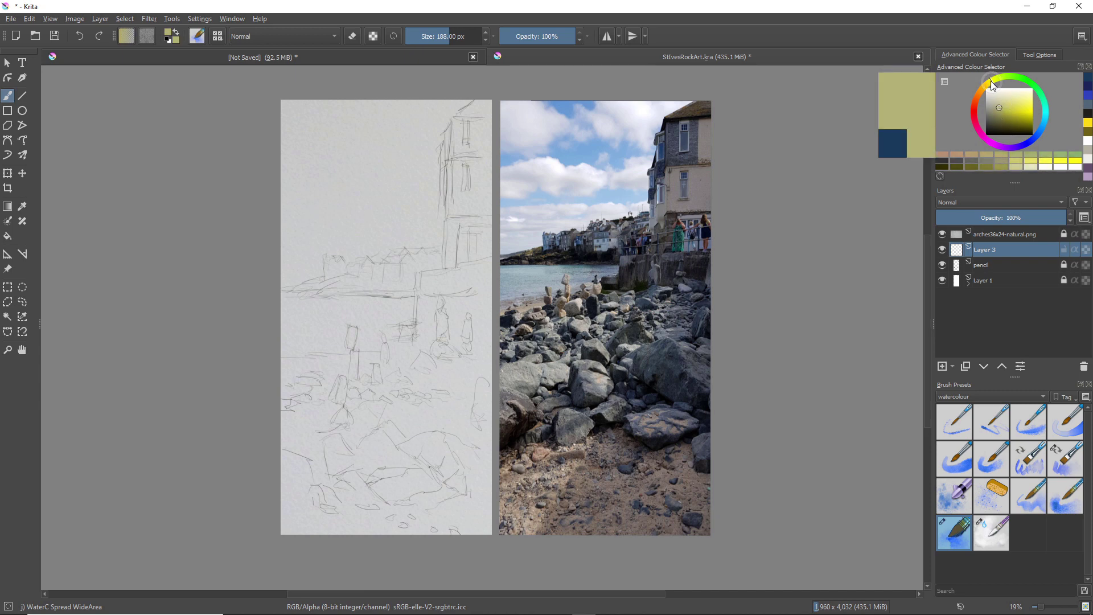
left_click(987, 84)
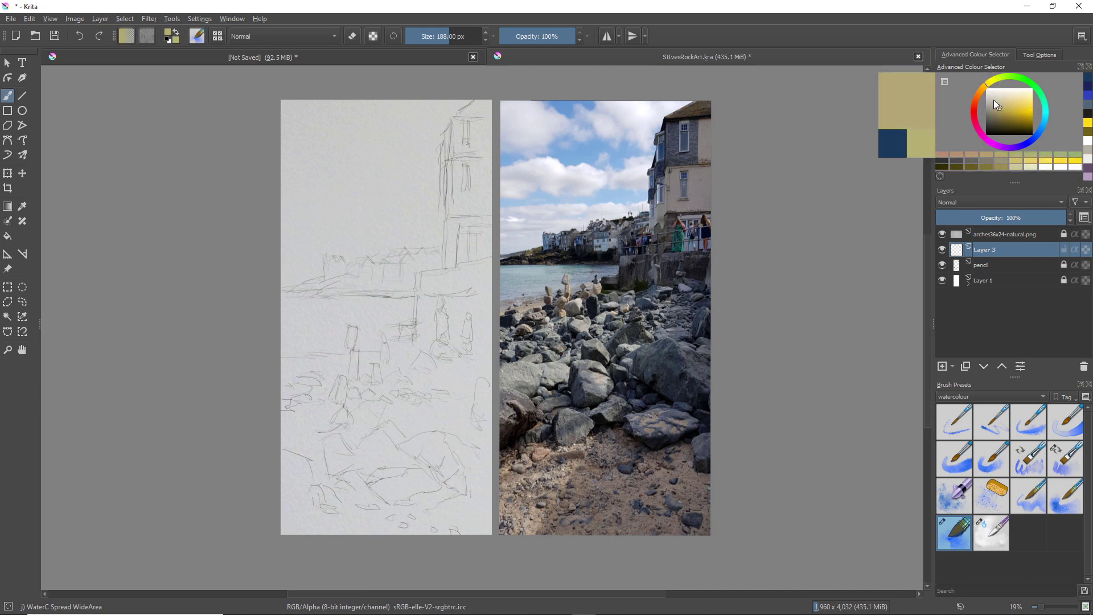
left_click(995, 101)
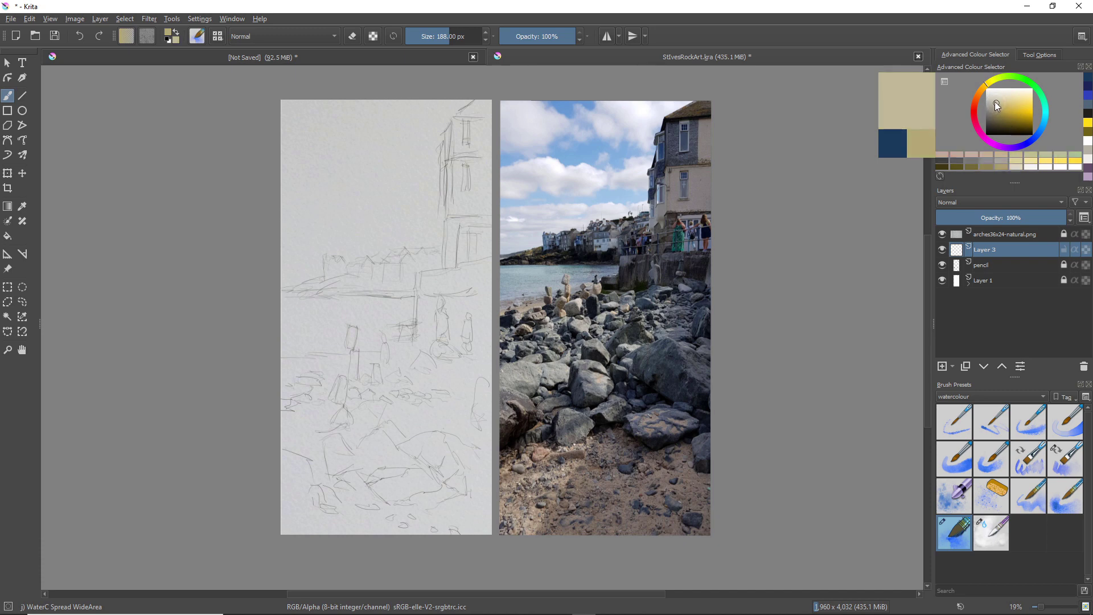
left_click(995, 108)
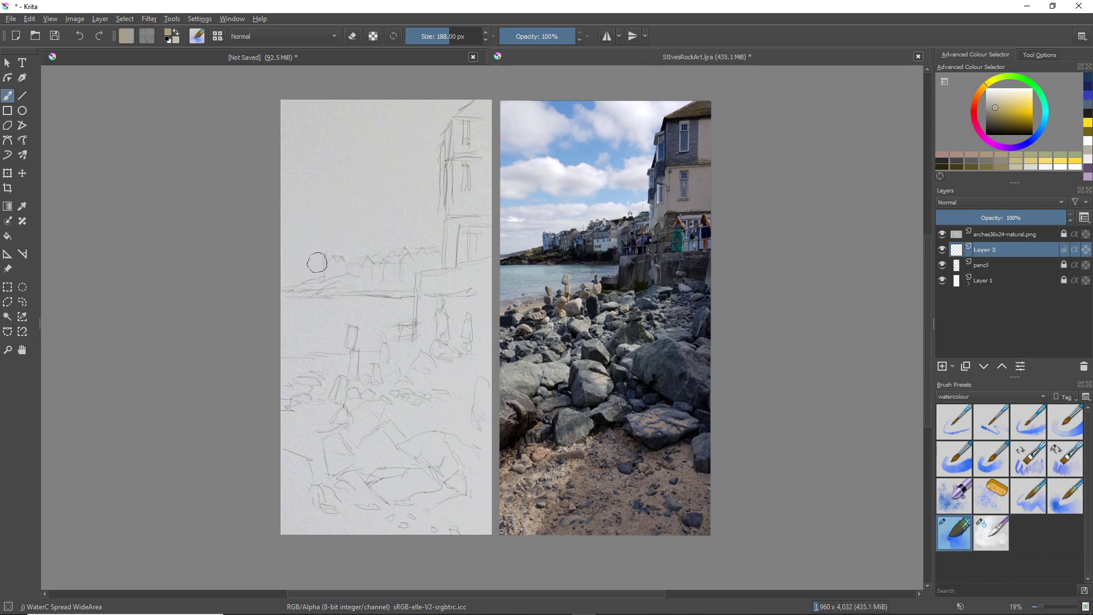
mouse_move(320, 256)
left_mouse_down()
mouse_move(361, 253)
mouse_move(303, 280)
mouse_move(308, 269)
mouse_move(365, 267)
mouse_move(422, 247)
left_mouse_up()
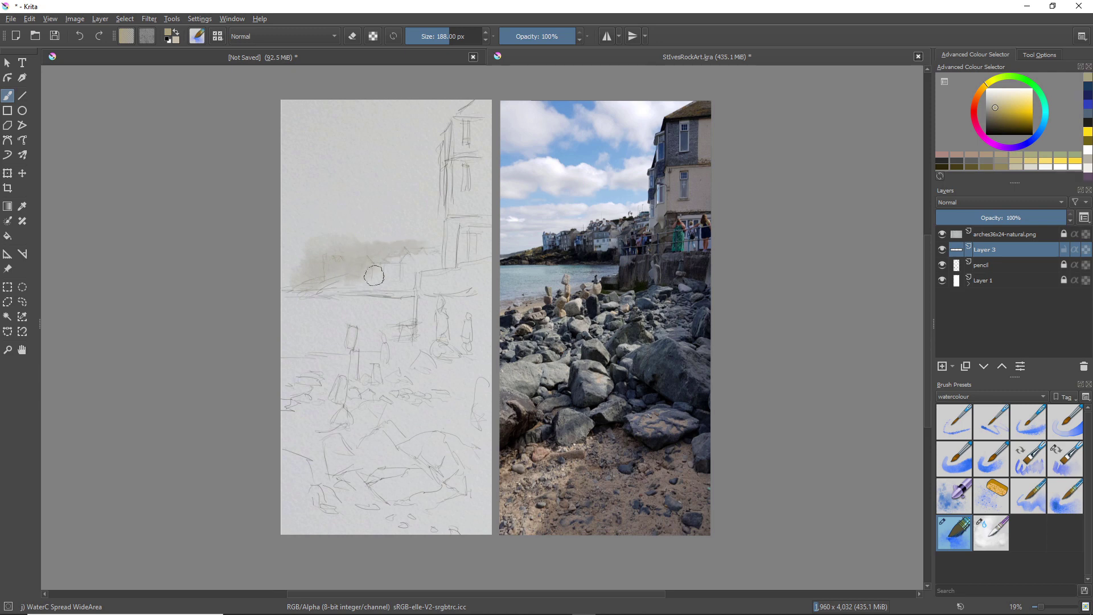
- Set the colour to a warmer sandy yellow and wash it over the headland, the sea wall's foot and the beach
left_click(1007, 98)
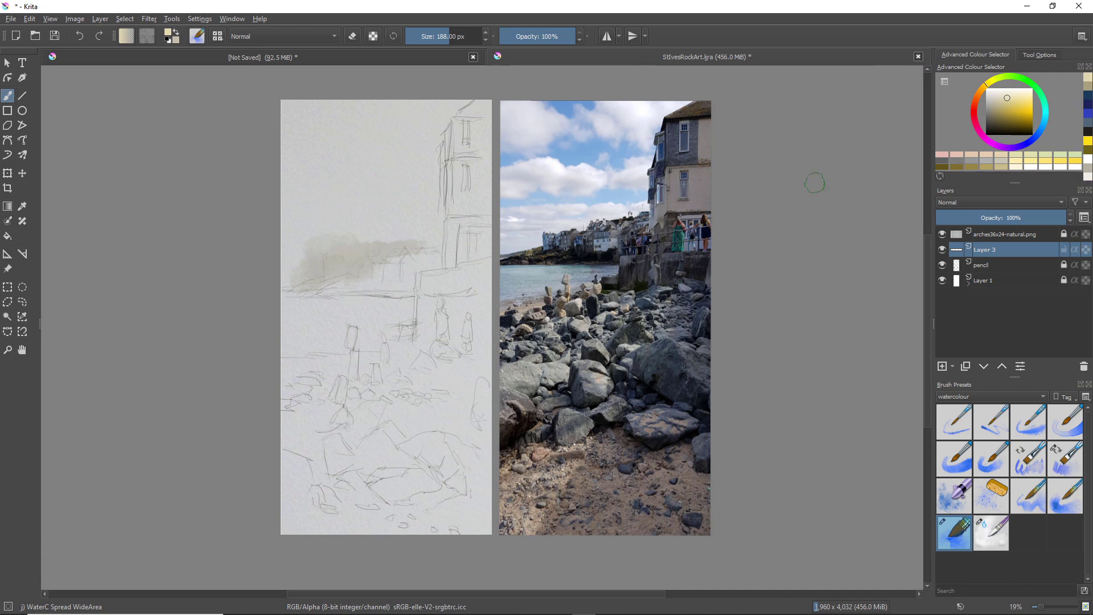
left_click(1008, 103)
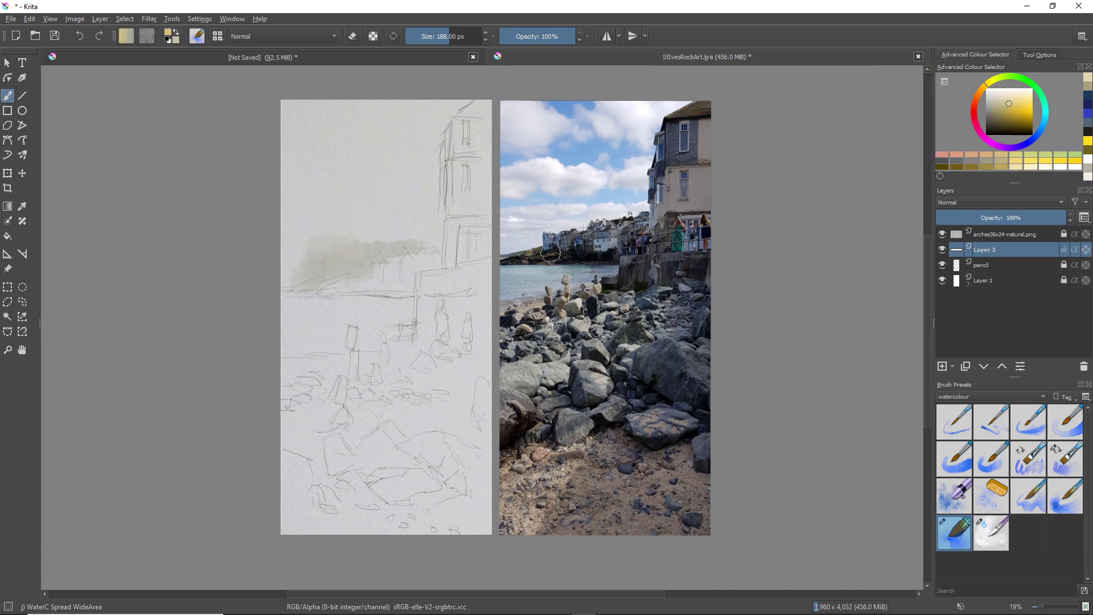
mouse_move(322, 273)
left_mouse_down()
mouse_move(303, 263)
mouse_move(334, 273)
mouse_move(406, 247)
mouse_move(431, 252)
mouse_move(398, 238)
mouse_move(427, 250)
mouse_move(418, 235)
mouse_move(325, 231)
mouse_move(299, 246)
mouse_move(305, 297)
mouse_move(304, 284)
mouse_move(324, 289)
mouse_move(307, 291)
mouse_move(406, 337)
mouse_move(404, 361)
mouse_move(377, 365)
mouse_move(347, 355)
mouse_move(333, 368)
mouse_move(316, 351)
mouse_move(293, 353)
mouse_move(316, 372)
mouse_move(288, 370)
mouse_move(281, 356)
mouse_move(299, 376)
left_mouse_up()
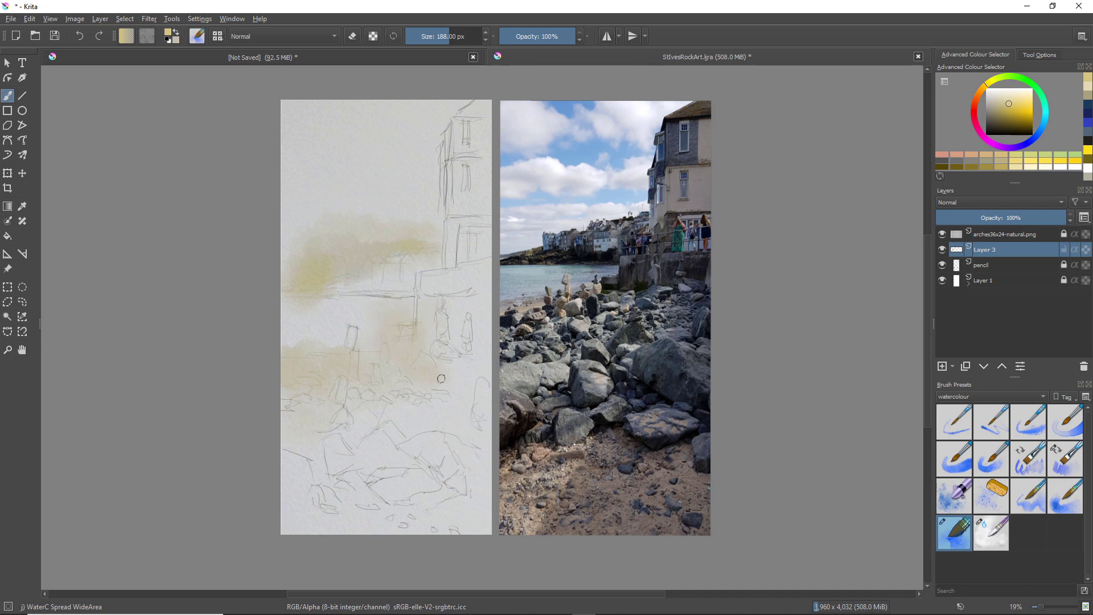
mouse_move(445, 366)
left_mouse_down()
mouse_move(466, 386)
mouse_move(458, 360)
left_mouse_up()
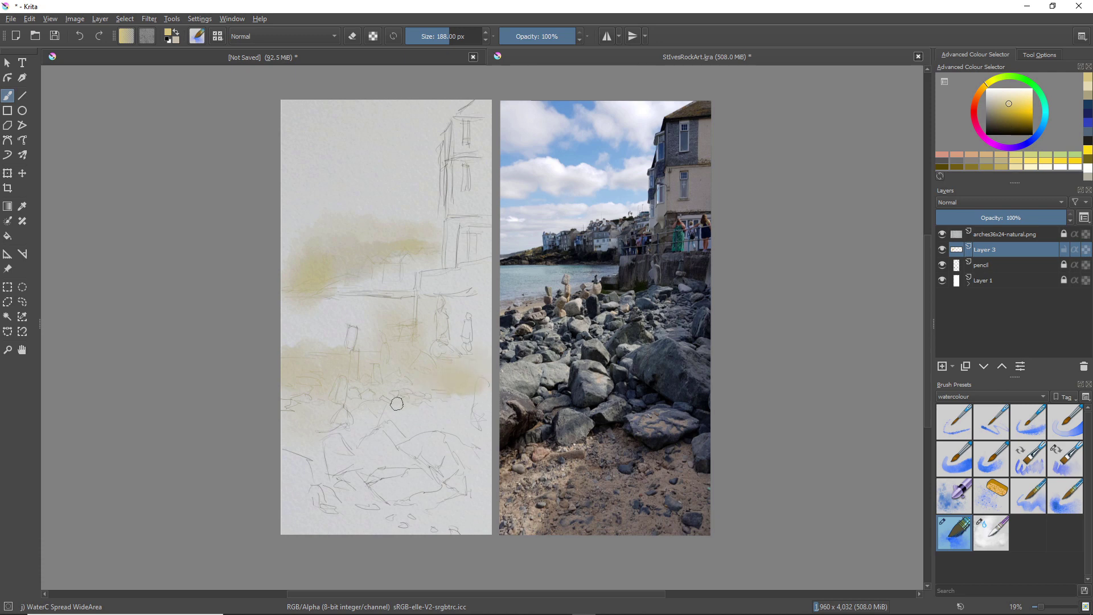
- Set the colour to a saturated golden yellow and brush it over the middle-ground beach and the distant headland
left_click(1016, 107)
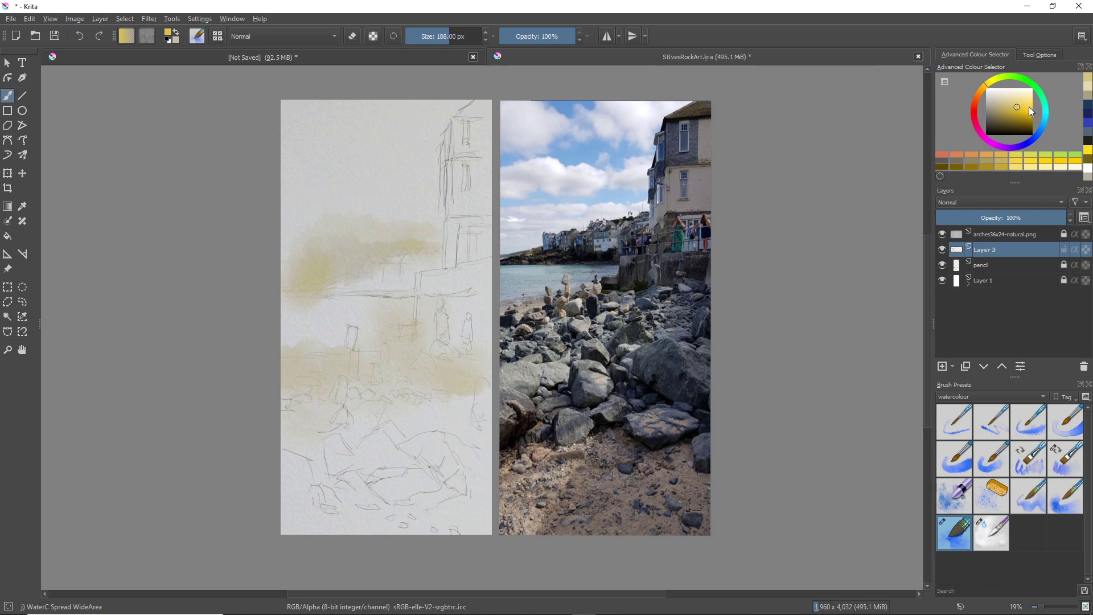
left_click(1030, 109)
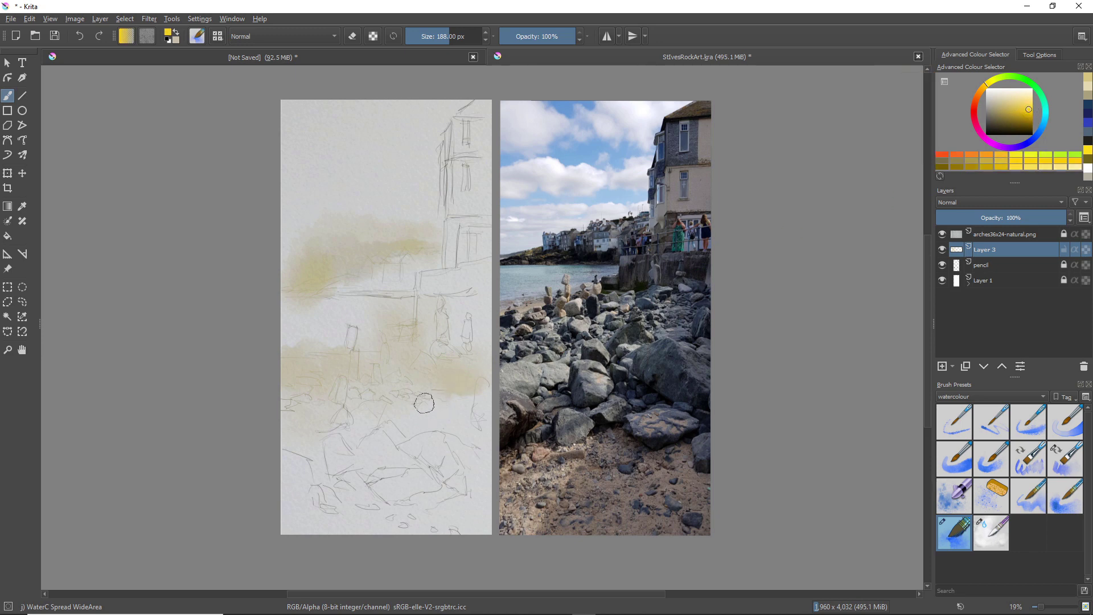
mouse_move(329, 384)
left_mouse_down()
mouse_move(368, 368)
mouse_move(381, 380)
mouse_move(411, 371)
mouse_move(409, 360)
mouse_move(417, 372)
mouse_move(444, 366)
mouse_move(461, 380)
left_mouse_up()
mouse_move(314, 397)
left_mouse_down()
mouse_move(284, 390)
mouse_move(288, 419)
left_mouse_up()
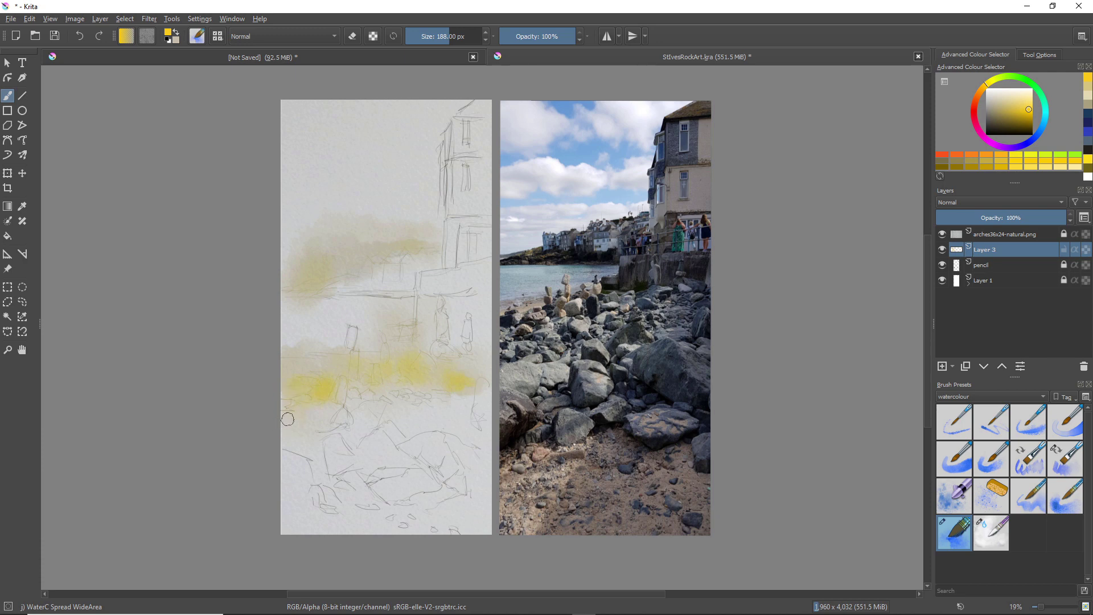
mouse_move(324, 315)
left_mouse_down()
mouse_move(321, 285)
mouse_move(353, 267)
mouse_move(365, 286)
mouse_move(393, 256)
left_mouse_up()
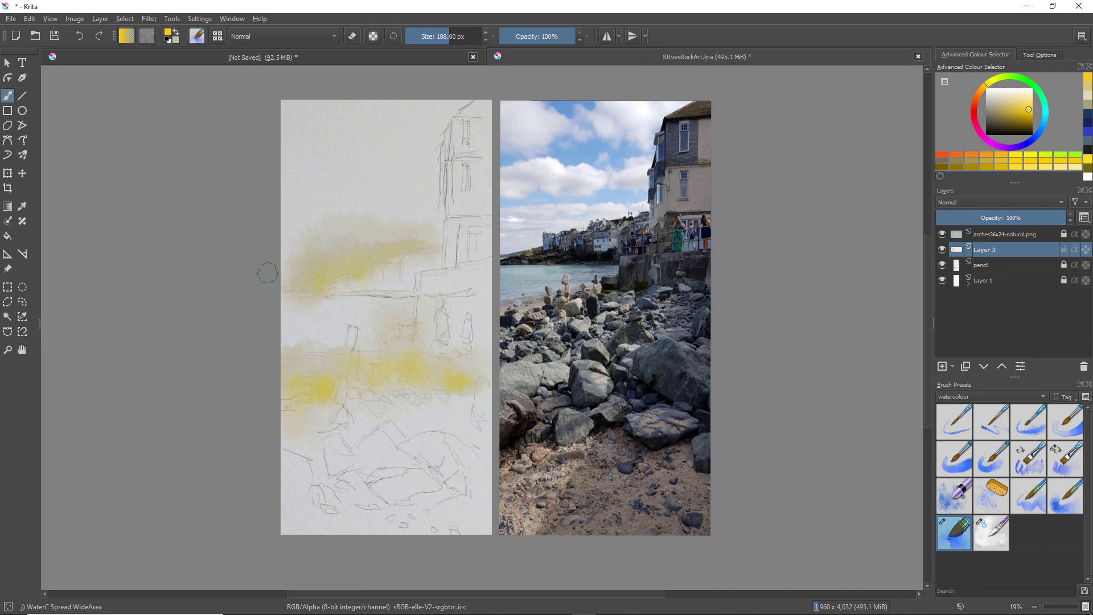
- Set the colour to a muted teal and dab it around the figures, the middle-ground rocks and the large foreground boulders
left_click(1043, 121)
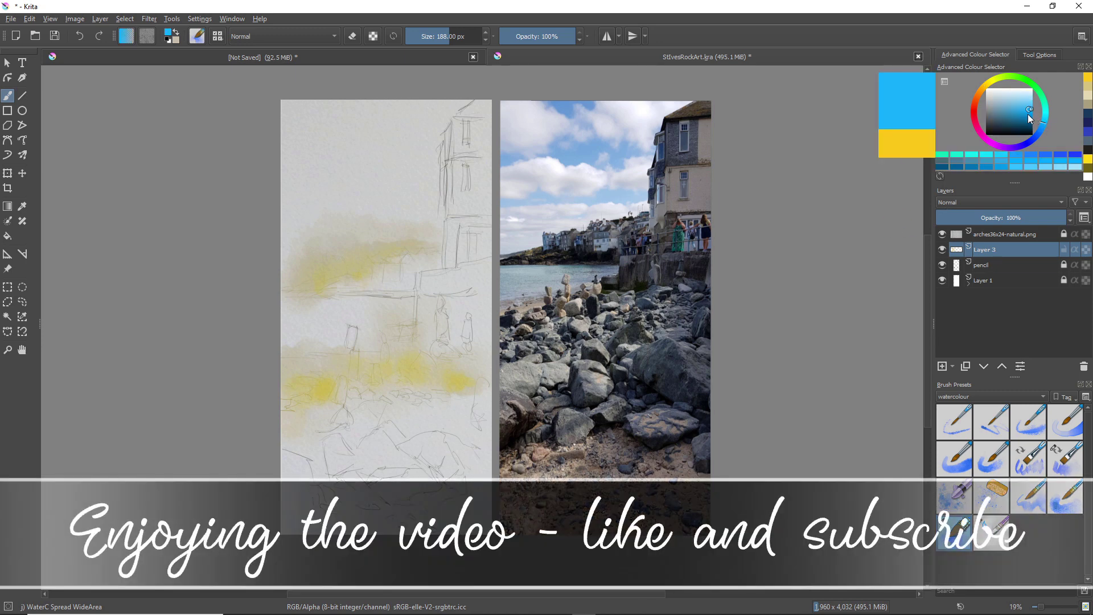
left_click(1025, 116)
left_click(1045, 117)
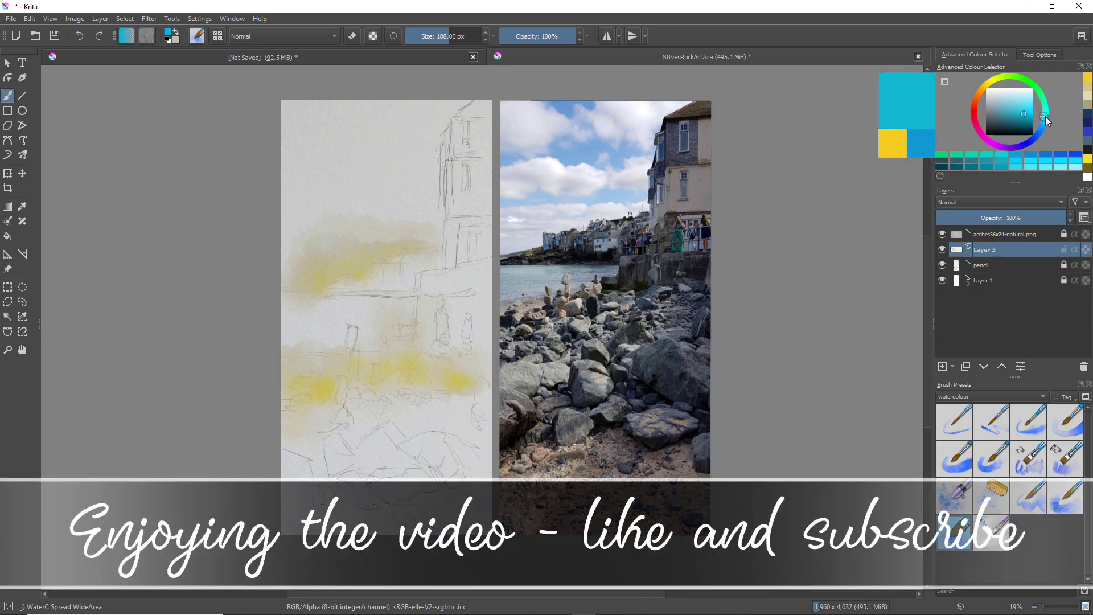
left_click(1006, 113)
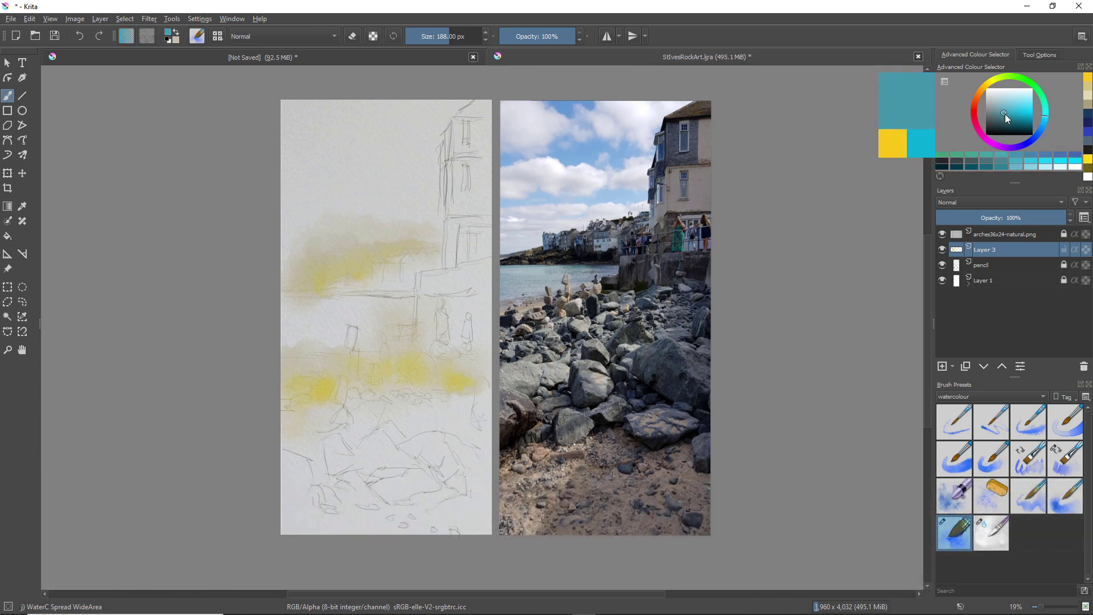
left_click(1003, 117)
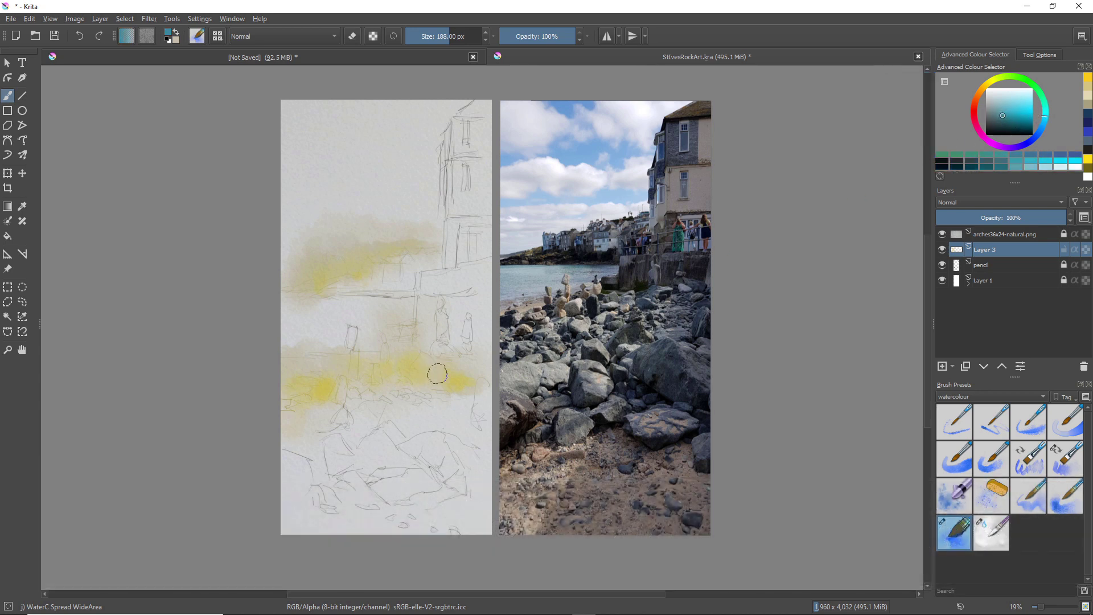
mouse_move(440, 361)
left_mouse_down()
mouse_move(468, 330)
mouse_move(439, 337)
mouse_move(440, 346)
mouse_move(434, 321)
mouse_move(431, 349)
mouse_move(435, 325)
mouse_move(411, 321)
mouse_move(430, 346)
mouse_move(452, 326)
mouse_move(416, 353)
mouse_move(390, 349)
mouse_move(426, 343)
mouse_move(385, 349)
mouse_move(359, 395)
mouse_move(353, 343)
mouse_move(334, 408)
left_mouse_up()
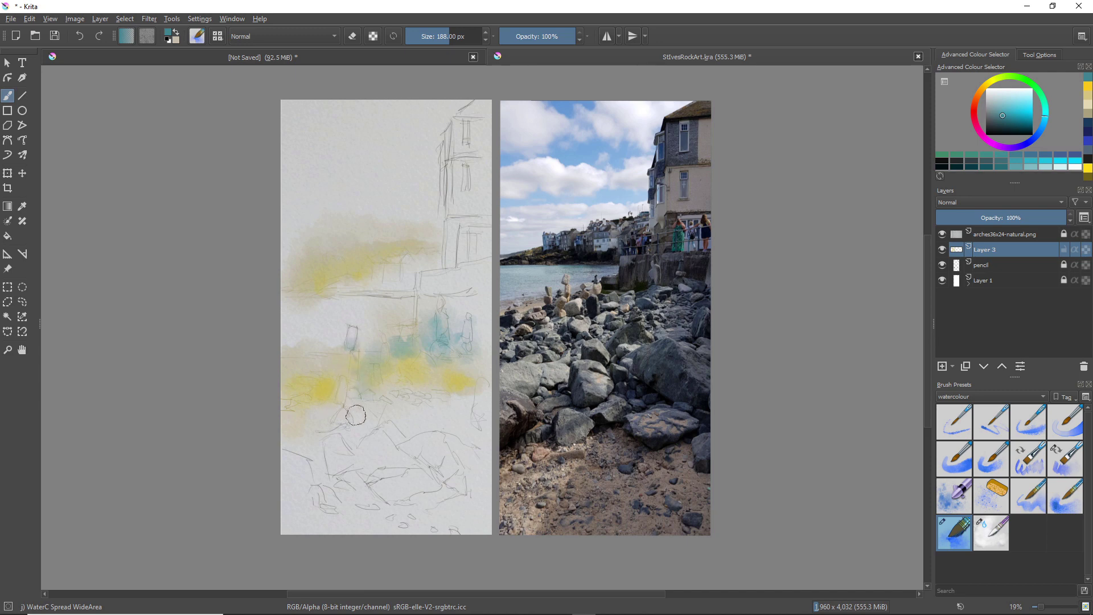
mouse_move(379, 446)
left_mouse_down()
mouse_move(393, 420)
mouse_move(404, 453)
mouse_move(428, 446)
mouse_move(425, 469)
mouse_move(399, 467)
mouse_move(406, 485)
mouse_move(446, 488)
mouse_move(476, 449)
mouse_move(495, 455)
mouse_move(356, 443)
mouse_move(337, 471)
mouse_move(338, 442)
mouse_move(317, 487)
mouse_move(318, 466)
mouse_move(389, 415)
mouse_move(397, 382)
mouse_move(446, 410)
left_mouse_up()
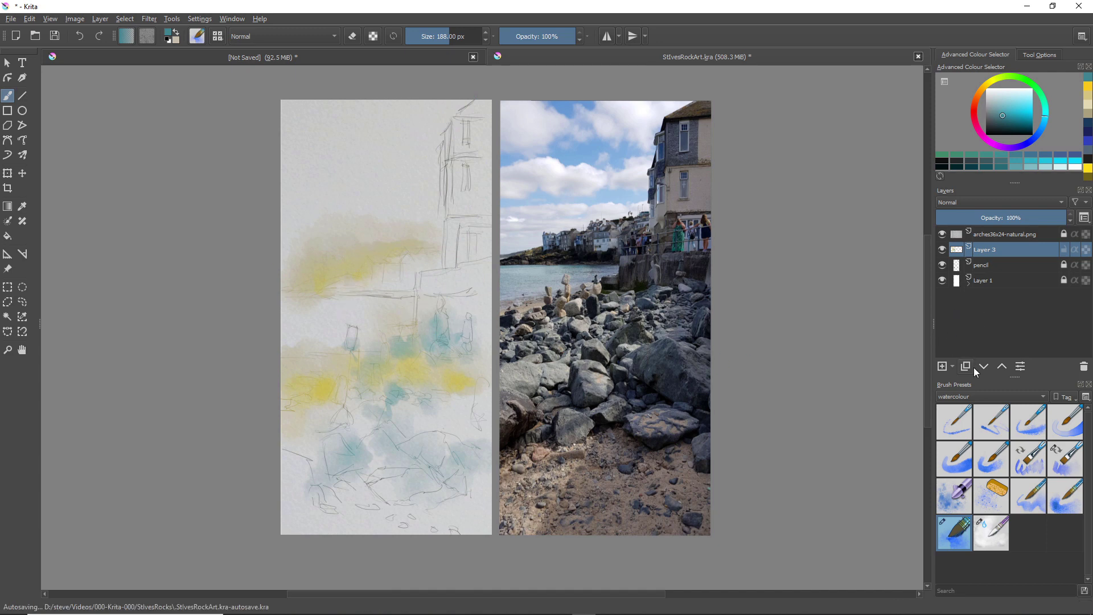
- Add a new layer, paint a dark blue-grey sky around the house down to the headland, and trim its lower edge with the 38 px Eraser Circle
left_click(942, 367)
left_click_drag(1000, 114, 1037, 129)
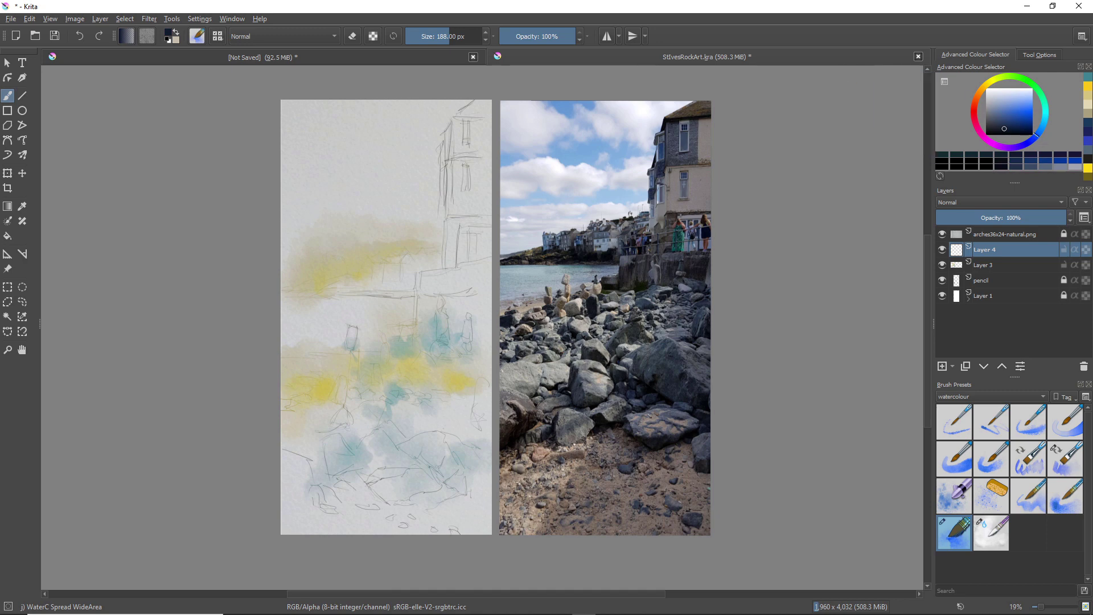
mouse_move(441, 104)
left_mouse_down()
mouse_move(433, 135)
mouse_move(422, 118)
mouse_move(433, 103)
mouse_move(408, 106)
mouse_move(426, 99)
mouse_move(412, 121)
mouse_move(383, 104)
mouse_move(416, 149)
mouse_move(434, 139)
mouse_move(434, 244)
mouse_move(428, 165)
mouse_move(388, 140)
mouse_move(371, 143)
mouse_move(380, 103)
mouse_move(342, 122)
mouse_move(352, 176)
mouse_move(405, 173)
mouse_move(415, 162)
mouse_move(393, 146)
mouse_move(388, 180)
mouse_move(415, 172)
mouse_move(401, 196)
mouse_move(370, 184)
mouse_move(403, 206)
mouse_move(418, 227)
mouse_move(387, 216)
mouse_move(418, 247)
left_mouse_up()
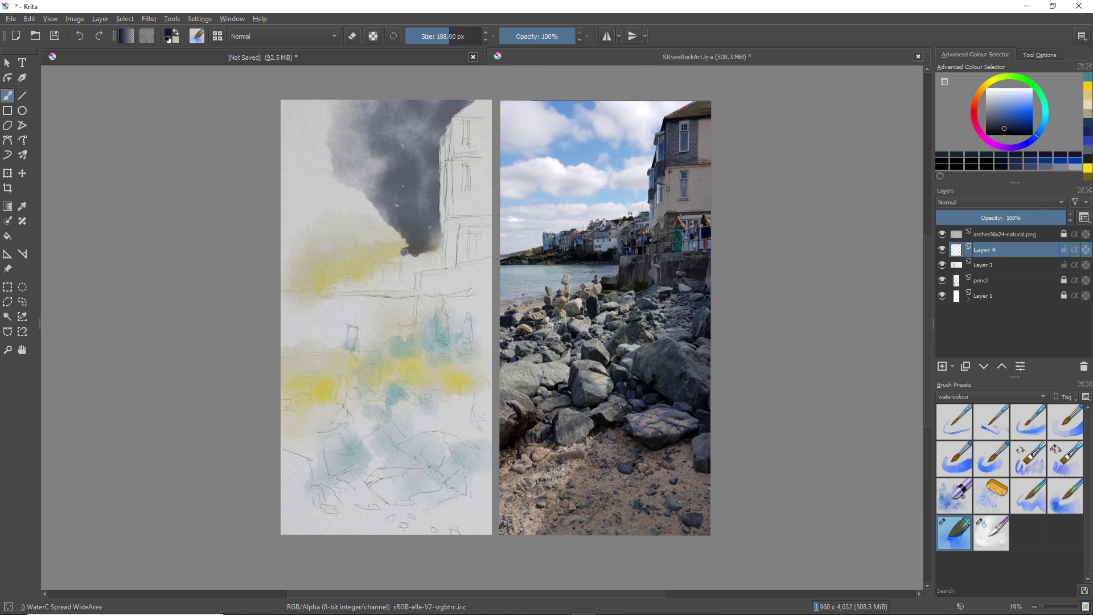
mouse_move(386, 251)
left_mouse_down()
mouse_move(390, 228)
mouse_move(396, 238)
mouse_move(380, 239)
mouse_move(389, 250)
mouse_move(311, 244)
mouse_move(322, 239)
mouse_move(344, 250)
mouse_move(323, 255)
mouse_move(290, 241)
mouse_move(346, 213)
mouse_move(377, 220)
mouse_move(309, 168)
mouse_move(327, 155)
mouse_move(322, 115)
mouse_move(346, 101)
mouse_move(287, 99)
mouse_move(311, 148)
mouse_move(307, 190)
mouse_move(279, 203)
mouse_move(319, 257)
mouse_move(348, 257)
left_mouse_up()
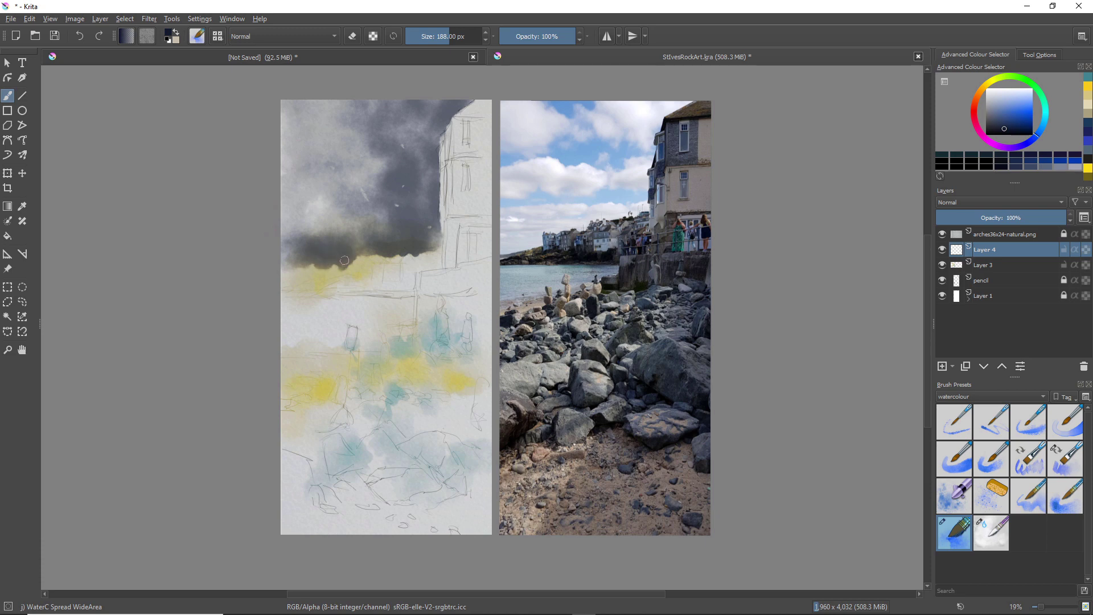
left_click_drag(344, 269, 266, 282)
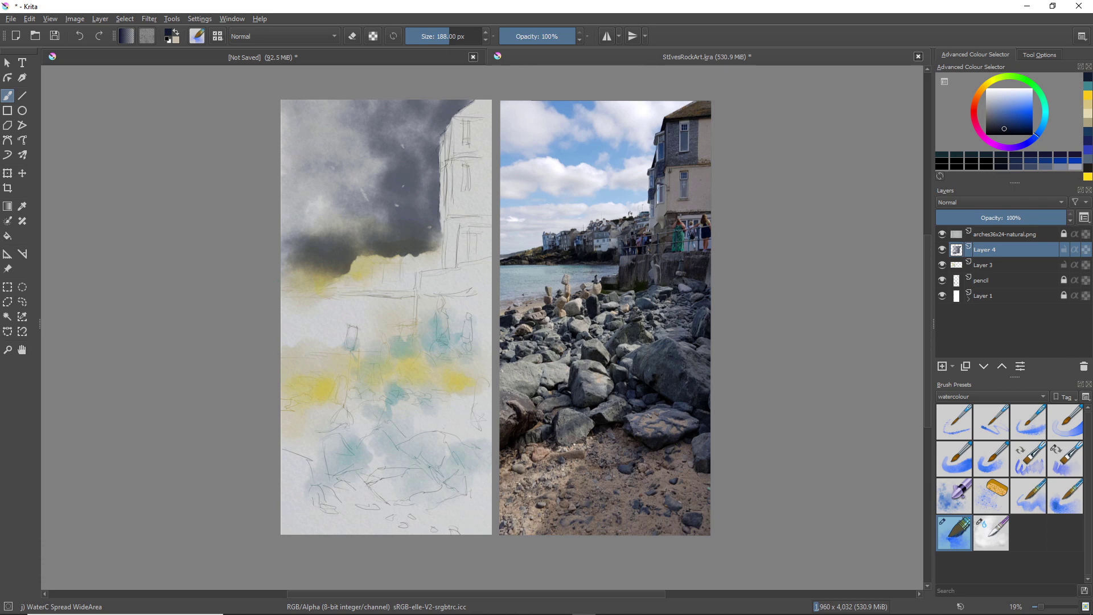
key("e")
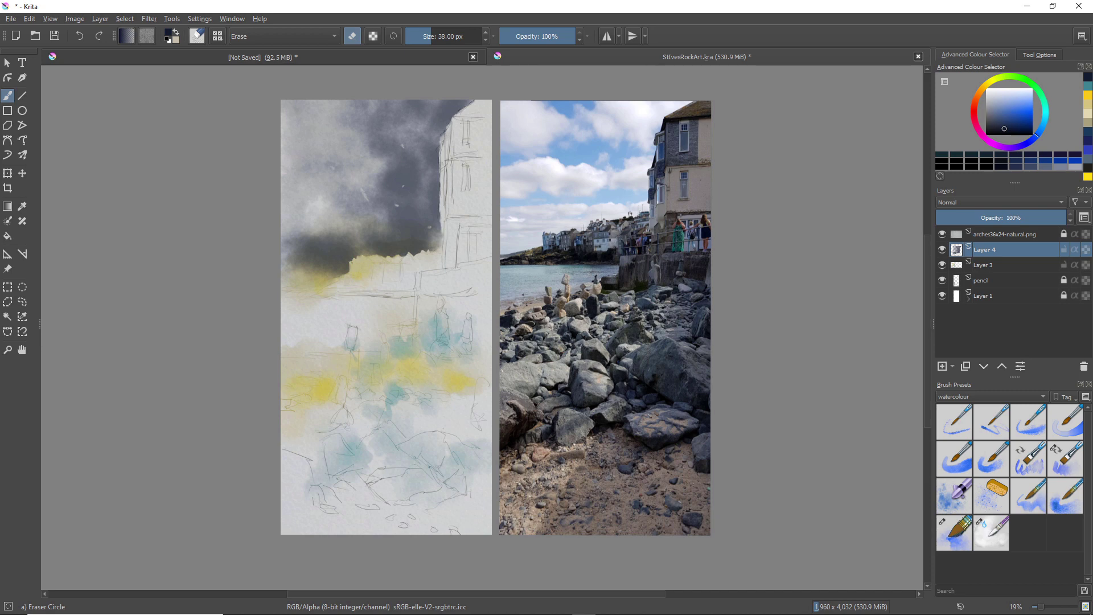
- With the WaterC Spread WideArea brush, paint the sea wall in dark blue-grey, leaving the two standing figures unpainted
left_click(954, 532)
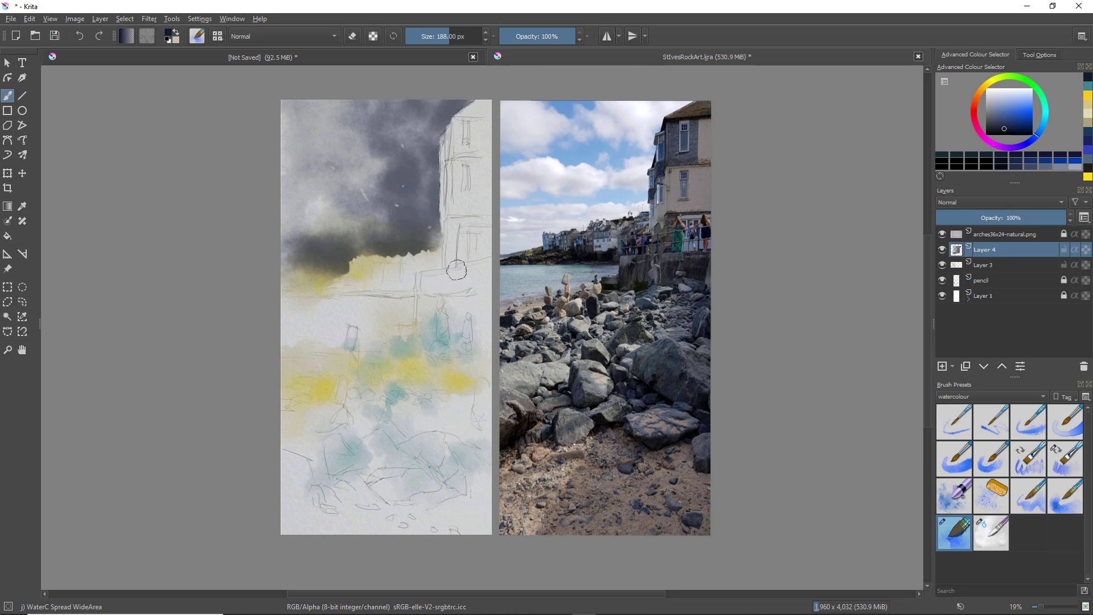
mouse_move(448, 271)
left_mouse_down()
mouse_move(419, 282)
mouse_move(418, 300)
mouse_move(469, 283)
mouse_move(437, 293)
left_mouse_up()
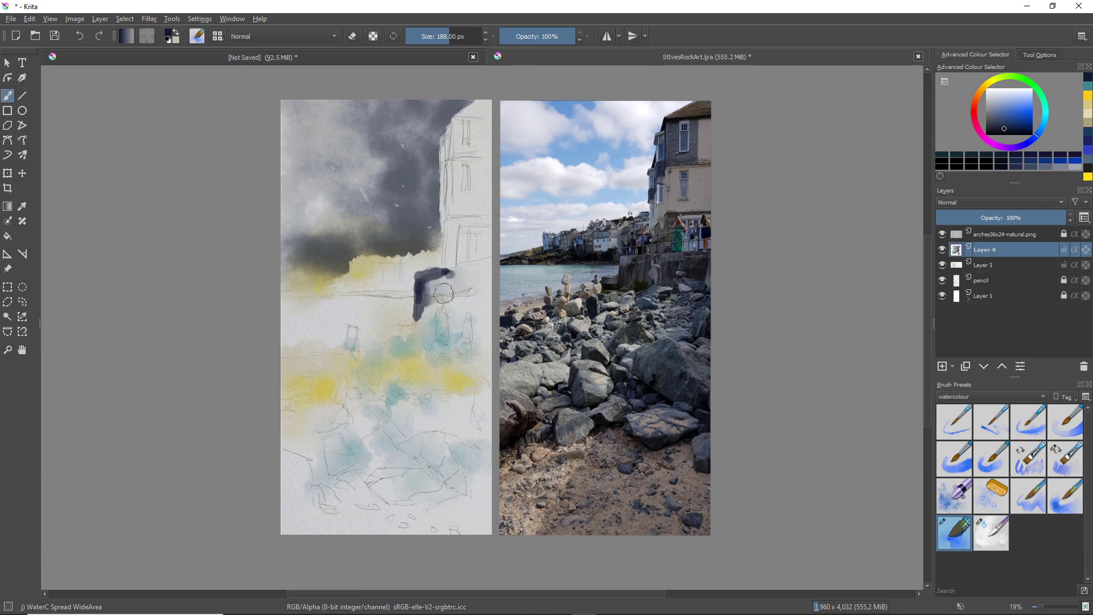
key("ctrl+z")
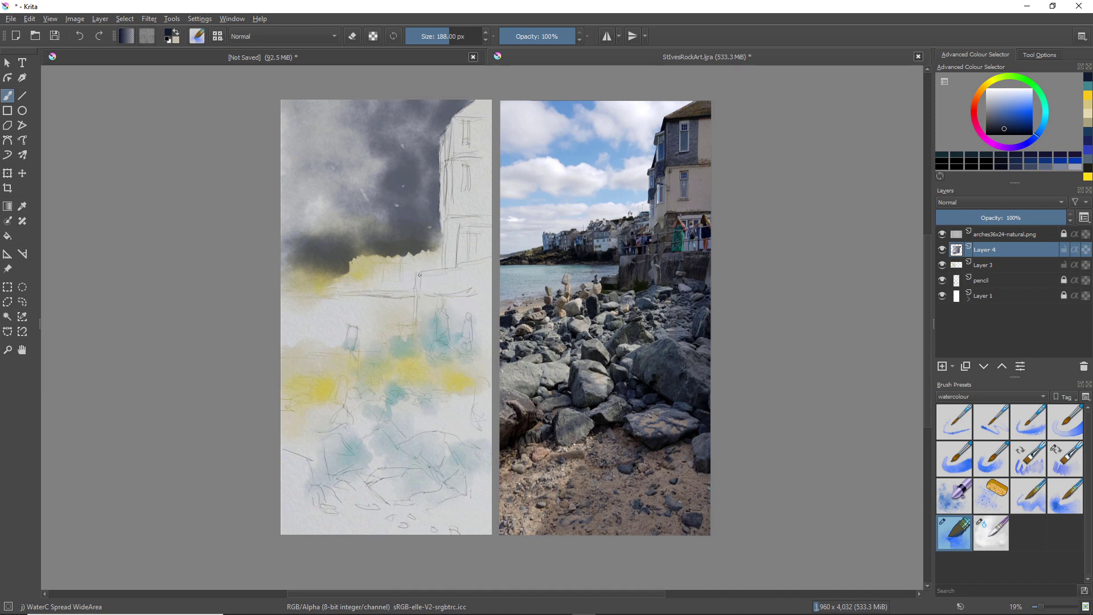
mouse_move(421, 289)
left_mouse_down()
mouse_move(421, 279)
mouse_move(419, 305)
mouse_move(420, 286)
left_mouse_up()
mouse_move(436, 274)
left_mouse_down()
mouse_move(447, 273)
mouse_move(445, 288)
mouse_move(433, 287)
mouse_move(426, 323)
mouse_move(443, 289)
mouse_move(449, 297)
left_mouse_up()
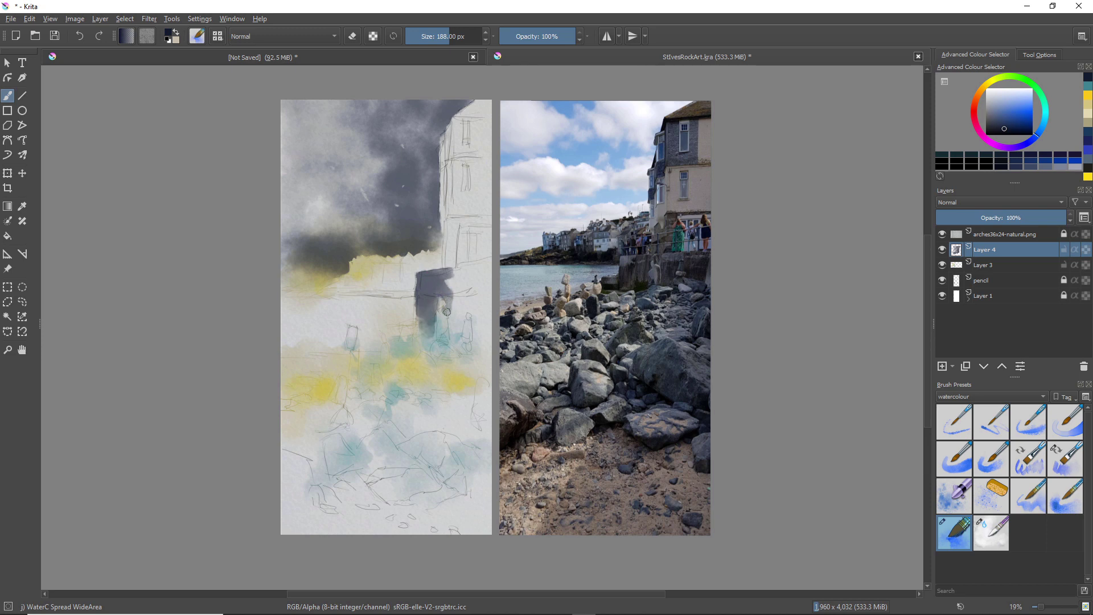
mouse_move(453, 338)
left_mouse_down()
mouse_move(453, 296)
mouse_move(476, 311)
mouse_move(475, 334)
mouse_move(469, 288)
mouse_move(487, 288)
mouse_move(493, 274)
mouse_move(451, 283)
mouse_move(484, 306)
mouse_move(467, 360)
left_mouse_up()
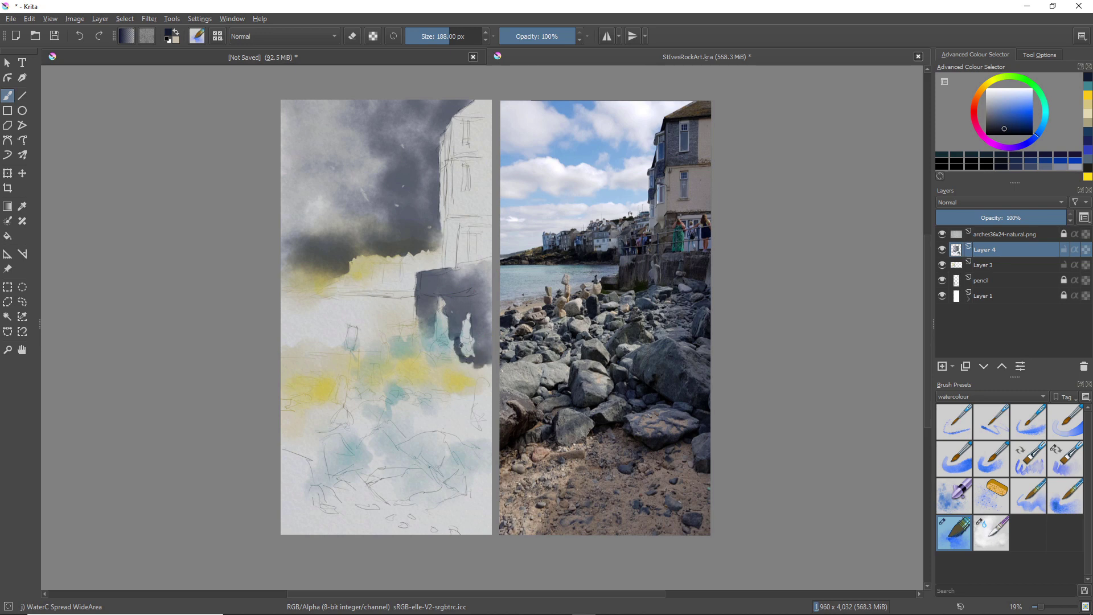
left_click_drag(484, 359, 474, 363)
mouse_move(421, 327)
left_mouse_down()
mouse_move(417, 313)
mouse_move(414, 330)
left_mouse_up()
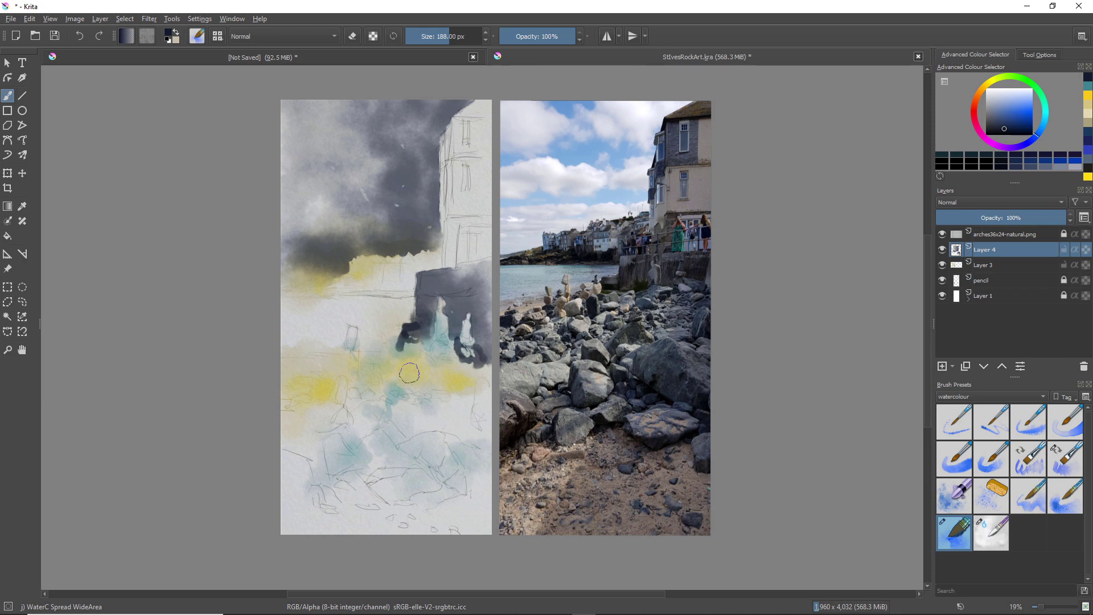
key("ctrl+z")
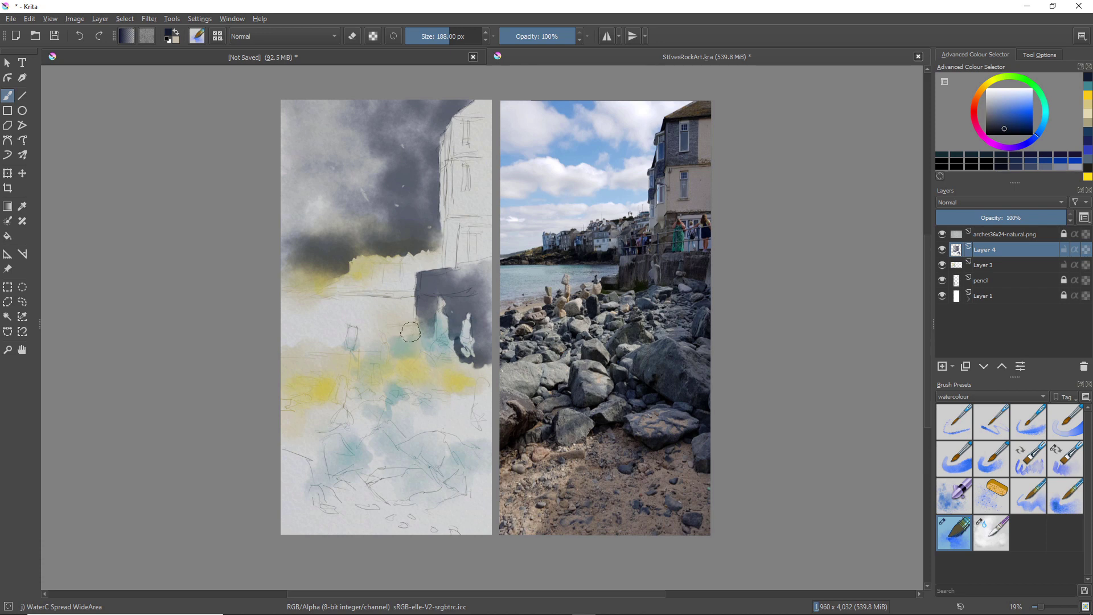
left_click_drag(415, 328, 418, 325)
mouse_move(403, 328)
left_mouse_down()
mouse_move(421, 347)
mouse_move(397, 351)
mouse_move(394, 370)
left_mouse_up()
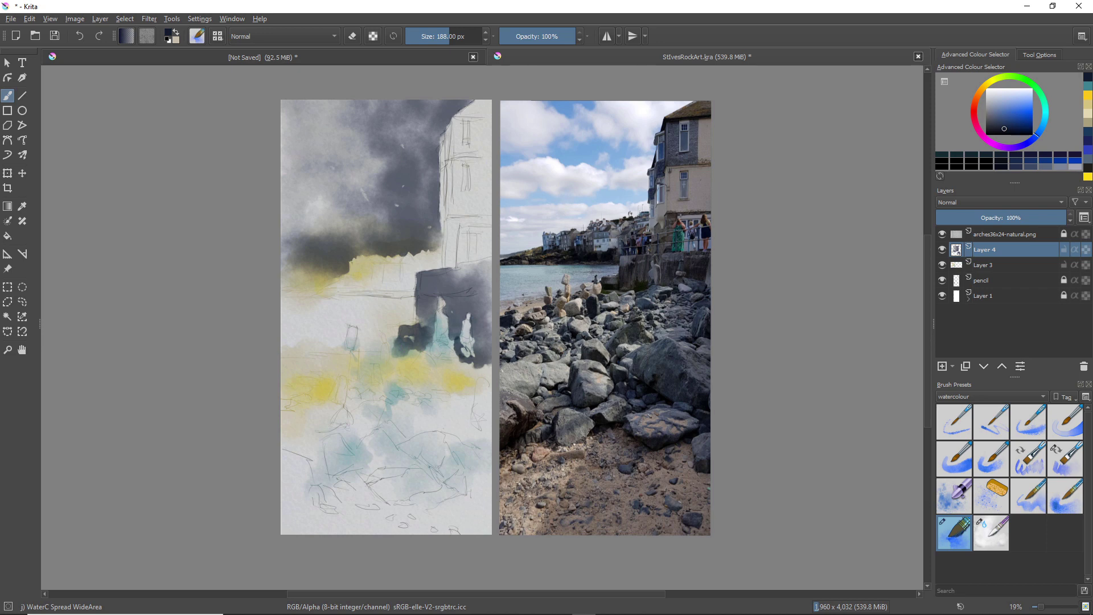
key("ctrl+z")
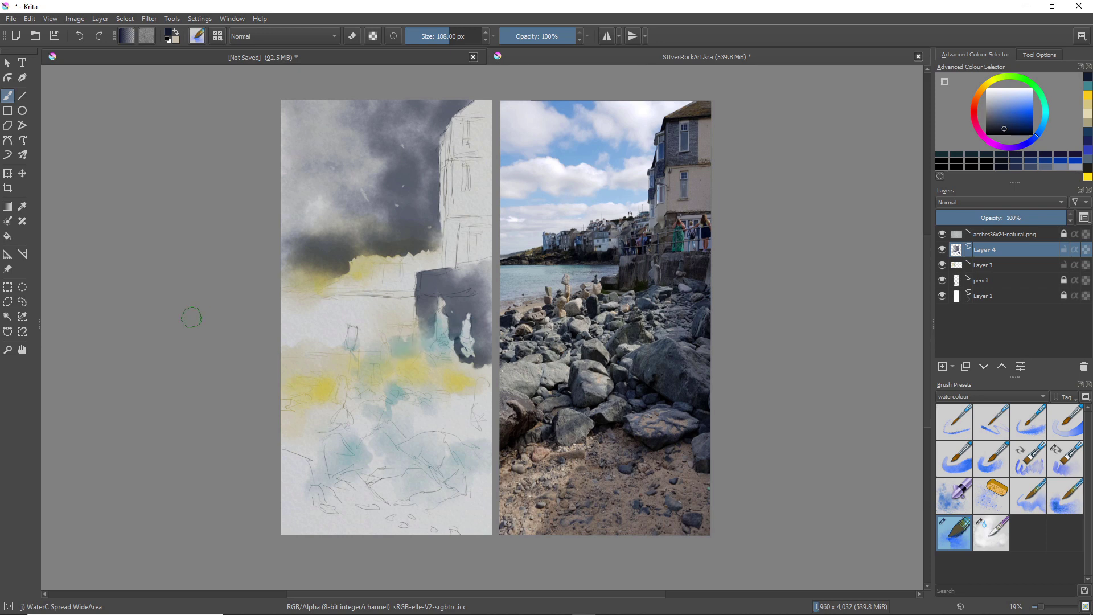
- Choose the WaterC Spread-Pattern brush and lay soft dark shadows over the rocks below the sea wall and behind the large boulders
right_click(189, 328)
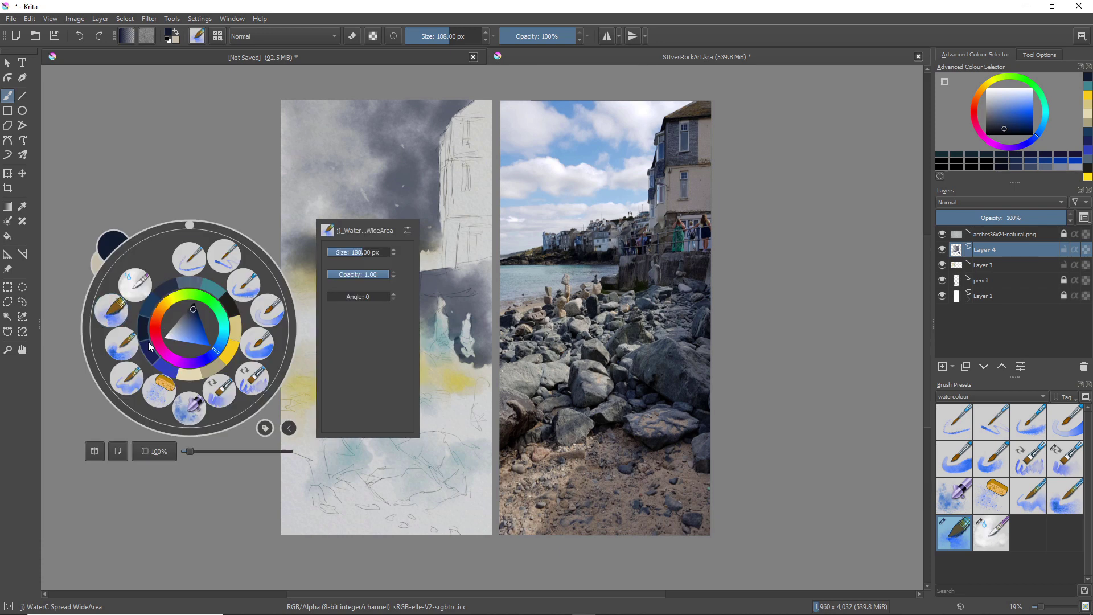
left_click(120, 343)
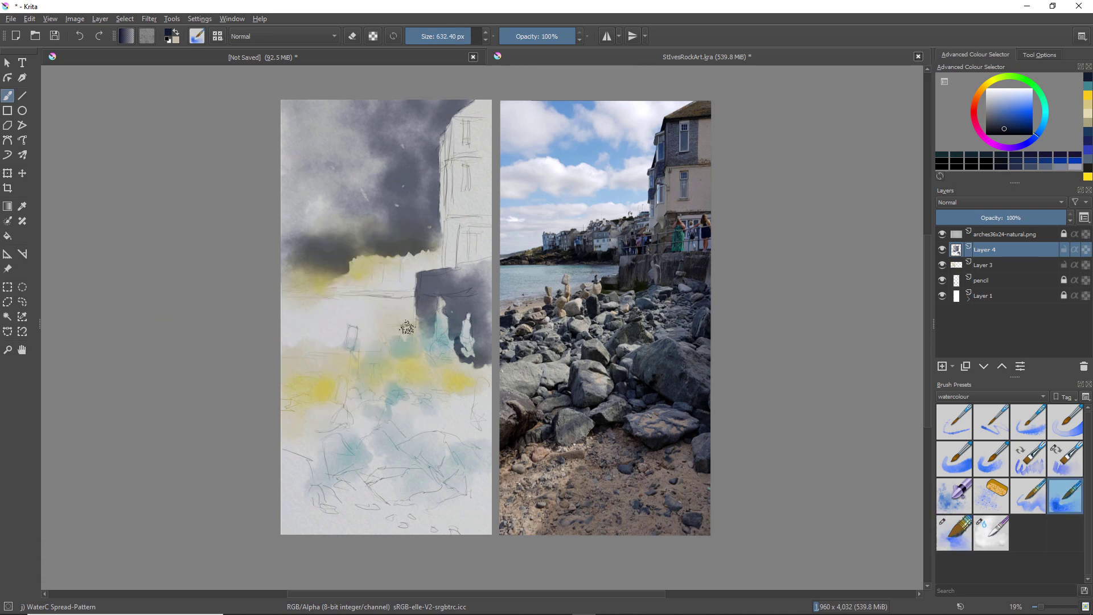
mouse_move(412, 326)
left_mouse_down()
mouse_move(413, 351)
mouse_move(367, 322)
mouse_move(370, 345)
mouse_move(401, 345)
mouse_move(403, 386)
mouse_move(330, 350)
mouse_move(357, 343)
mouse_move(355, 329)
mouse_move(362, 352)
mouse_move(362, 338)
mouse_move(416, 320)
mouse_move(428, 347)
mouse_move(393, 362)
left_mouse_up()
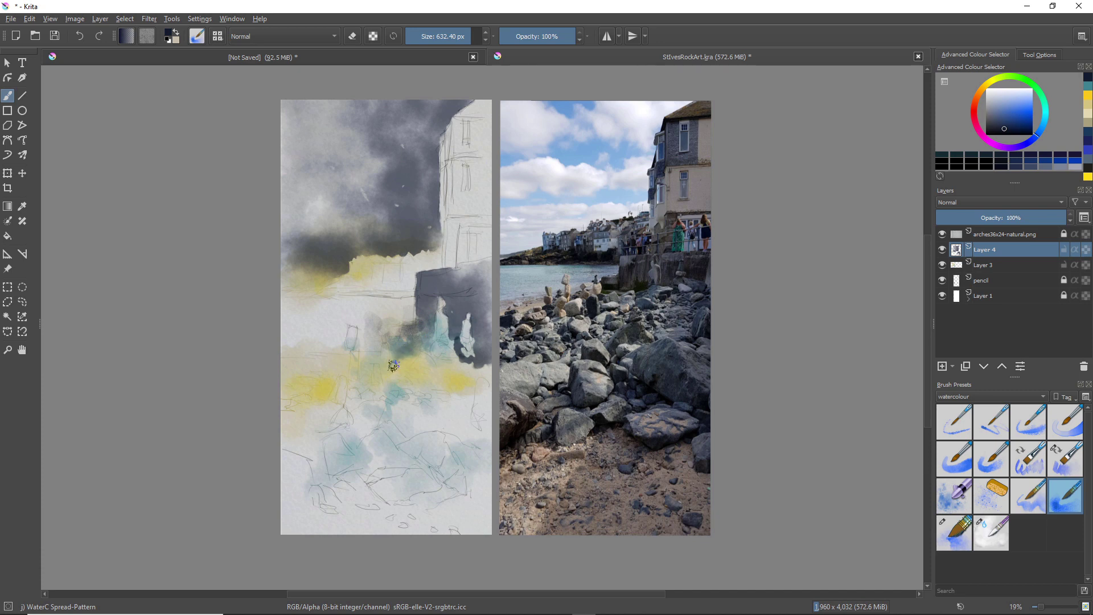
left_click_drag(400, 345, 414, 336)
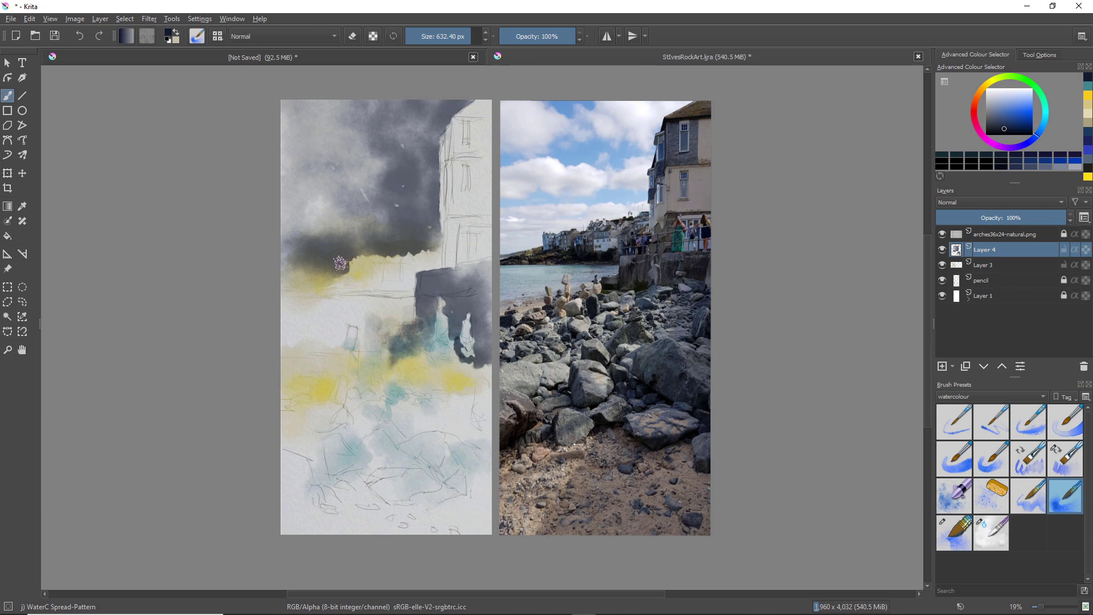
mouse_move(427, 322)
left_mouse_down()
mouse_move(433, 342)
mouse_move(420, 342)
left_mouse_up()
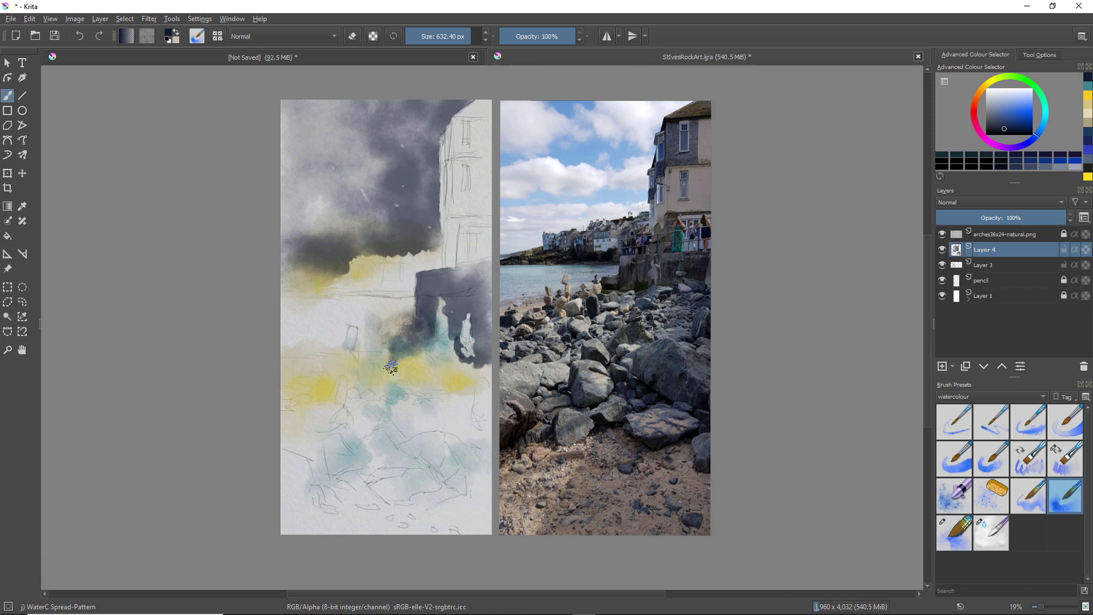
mouse_move(412, 371)
left_mouse_down()
mouse_move(428, 388)
mouse_move(411, 378)
mouse_move(415, 367)
left_mouse_up()
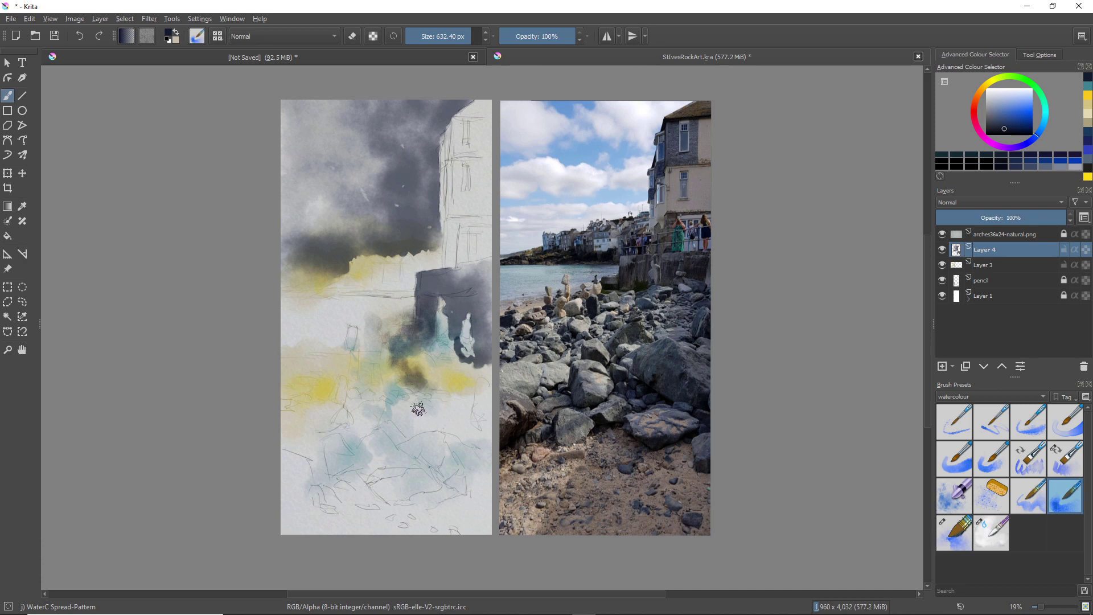
mouse_move(434, 407)
left_mouse_down()
mouse_move(465, 409)
mouse_move(464, 425)
mouse_move(469, 415)
mouse_move(492, 442)
mouse_move(441, 421)
mouse_move(456, 430)
mouse_move(402, 428)
mouse_move(477, 441)
left_mouse_up()
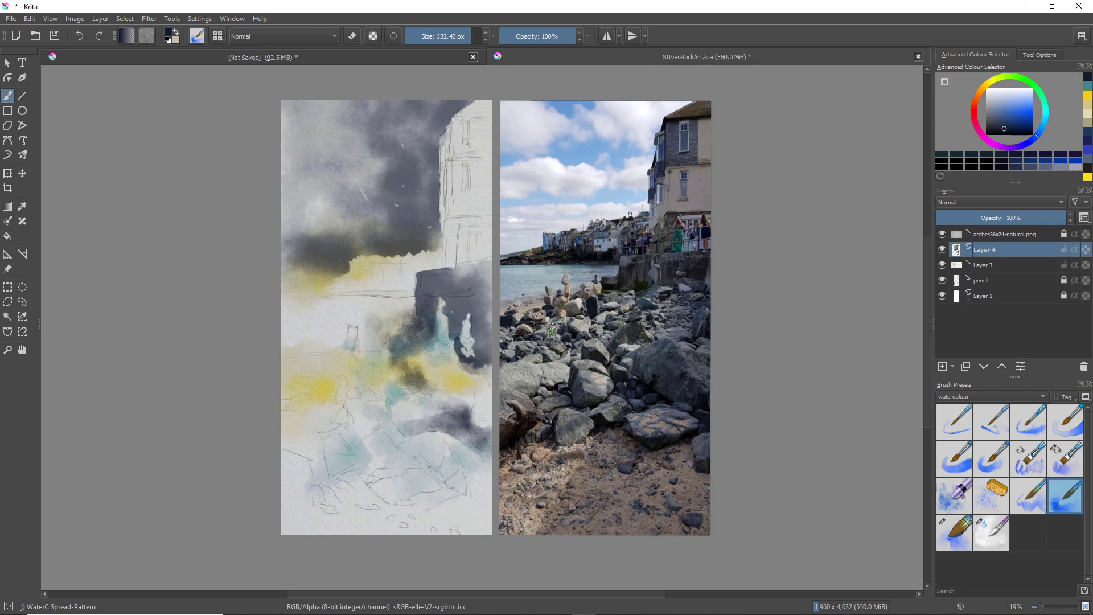
- Define the upper edge of the rounded rock below the sea wall, using the WaterC Water-Pattern brush and the Eraser Circle
left_click(992, 532)
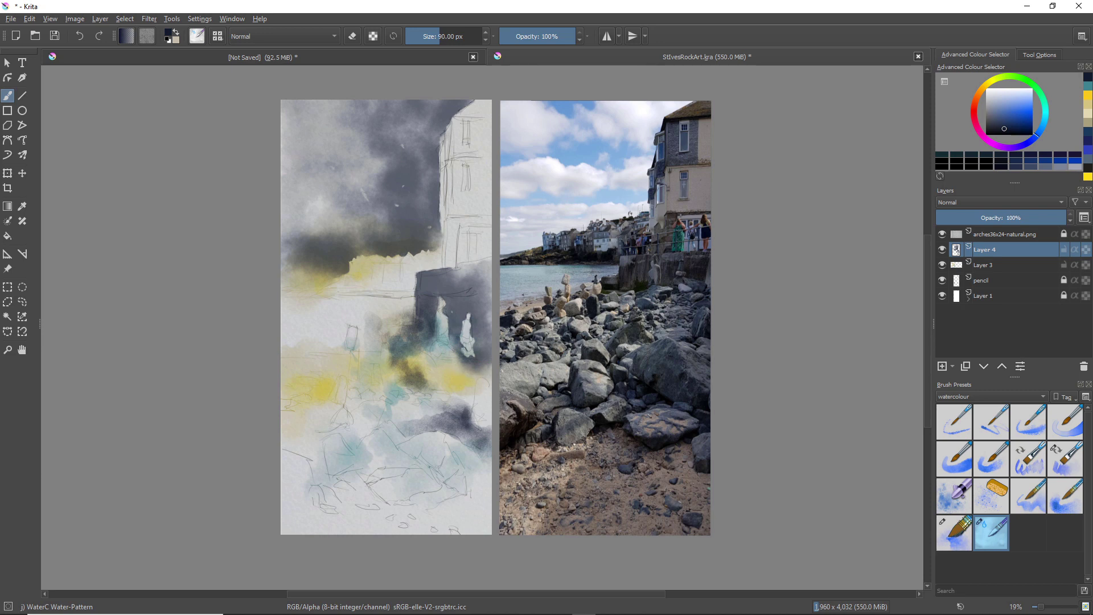
key("e")
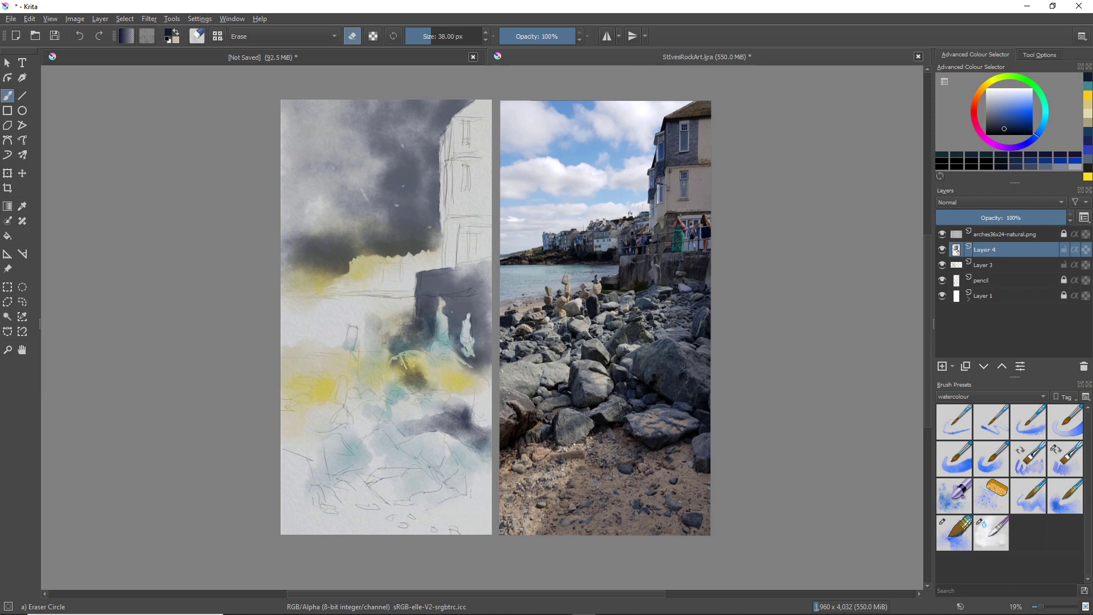
left_click(991, 533)
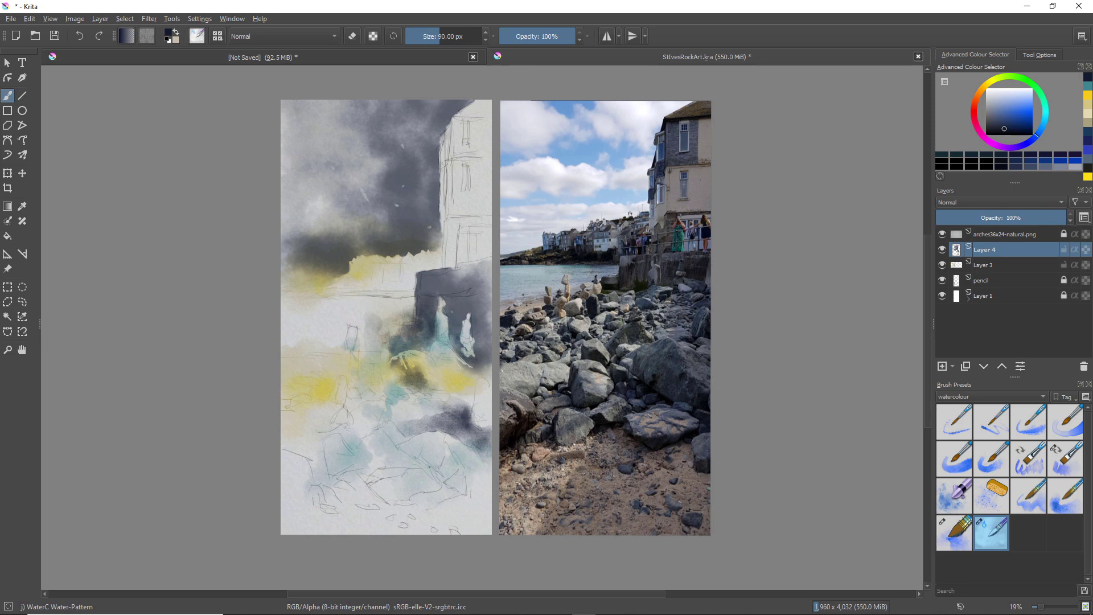
- Clean up the sea wall's seaward edge with the 38 px Eraser Circle and blend it with the WaterC Water-Pattern brush
key("e")
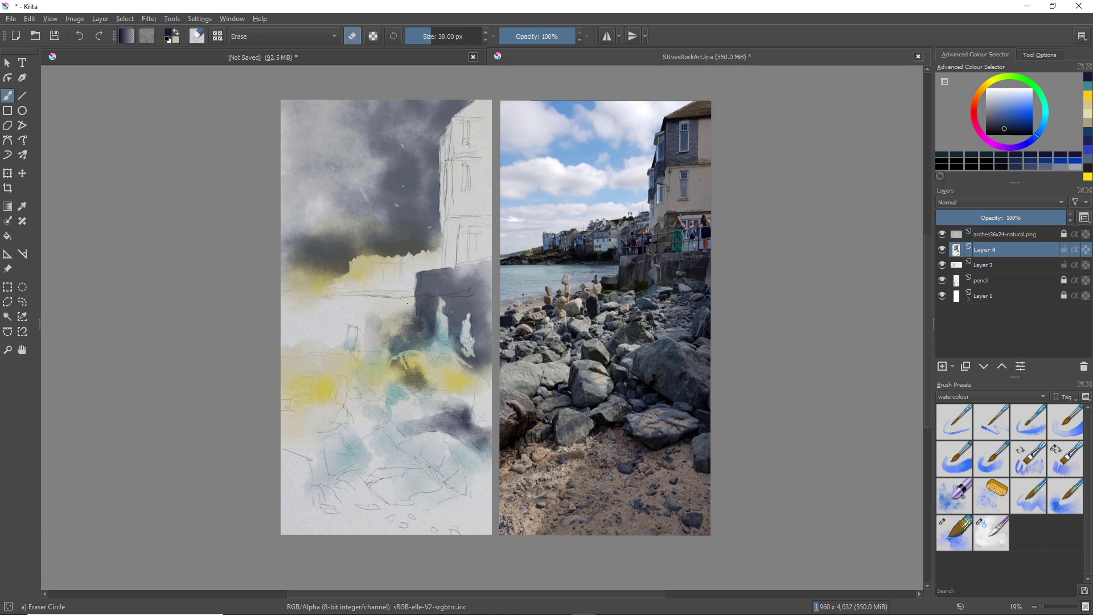
left_click_drag(410, 311, 412, 322)
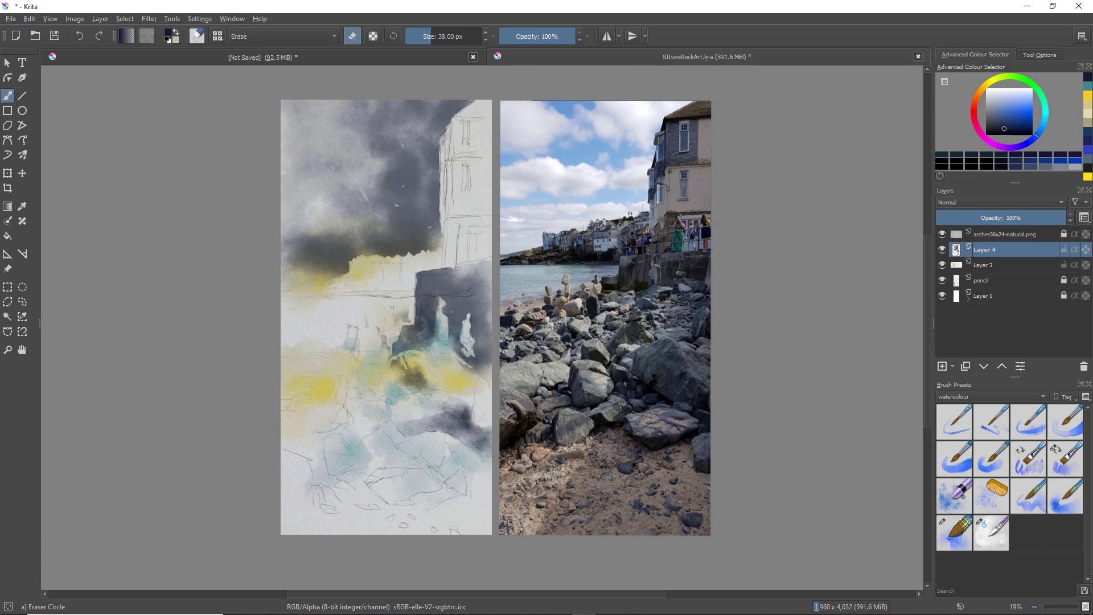
left_click_drag(402, 311, 403, 320)
left_click(991, 533)
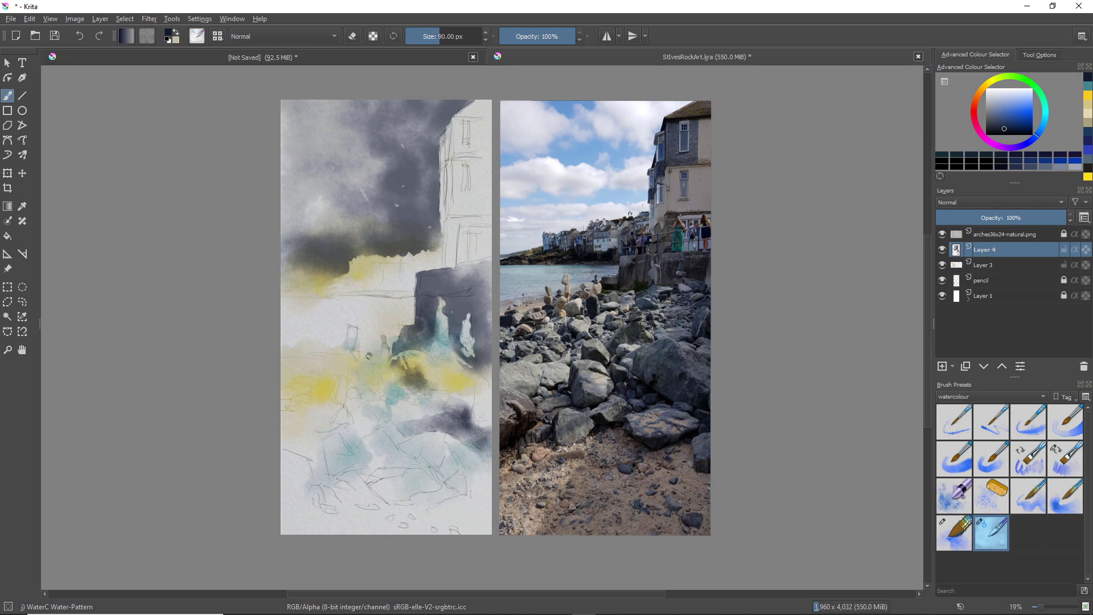
- With the WaterC Spread-Pattern brush, paint a soft dark blue-grey band across the beach, above the yellow wash
right_click(211, 308)
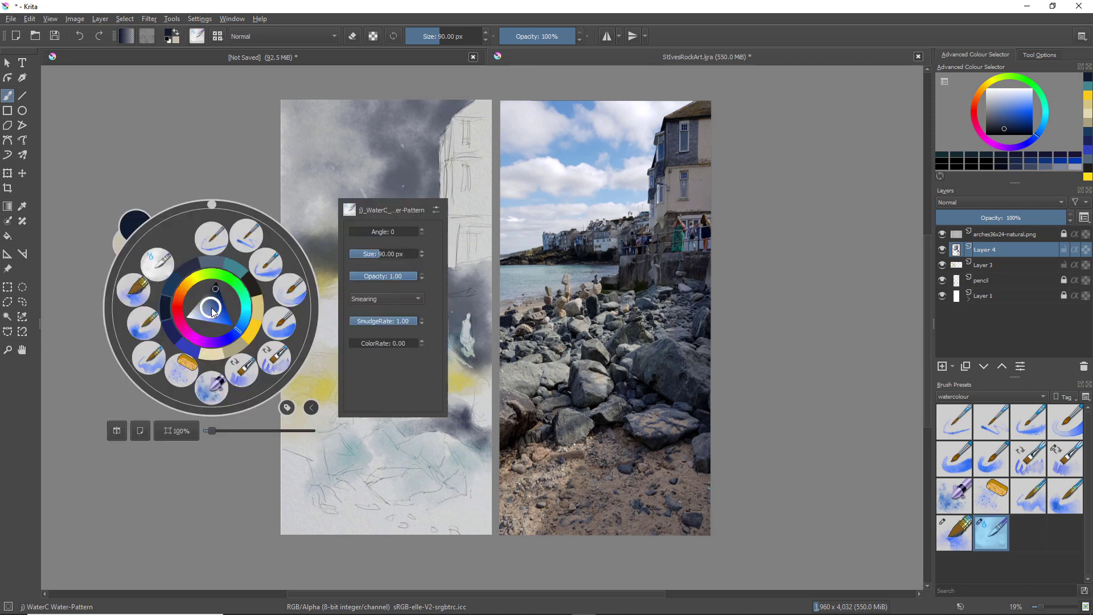
left_click(148, 328)
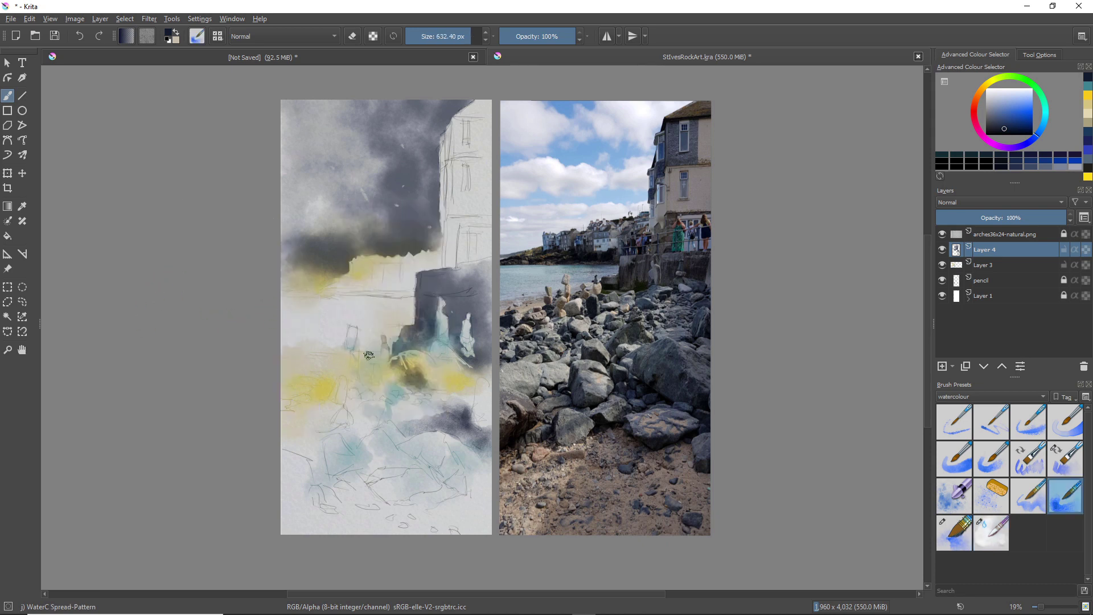
left_click_drag(375, 356, 364, 355)
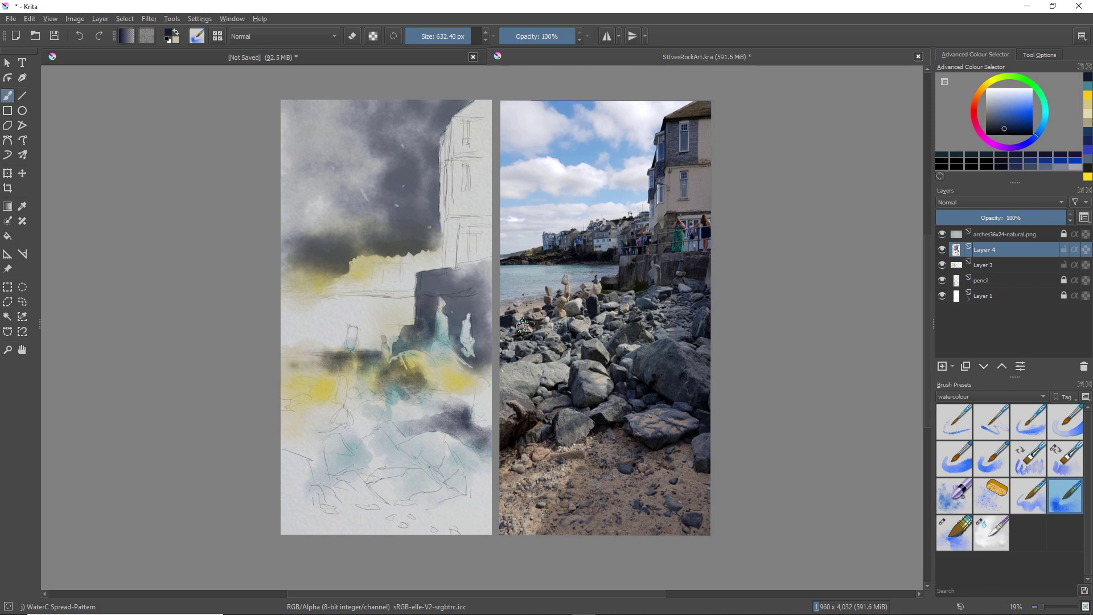
- Pick a muted grey-teal, wash it over the sea, and erase thin light wave streaks out of it
right_click(458, 283)
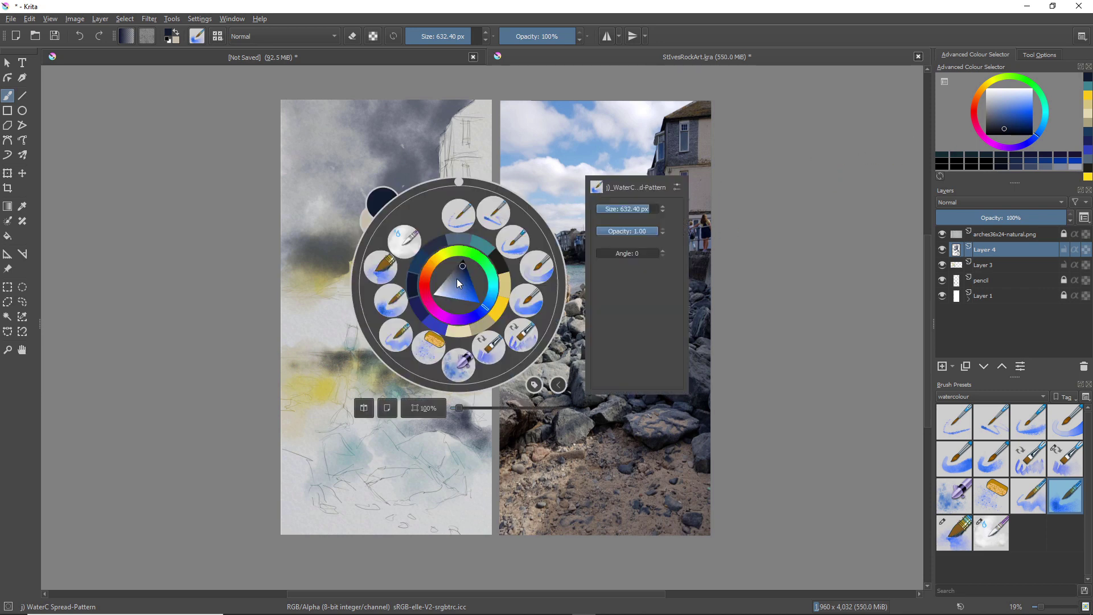
left_click(493, 289)
left_click_drag(454, 275, 451, 288)
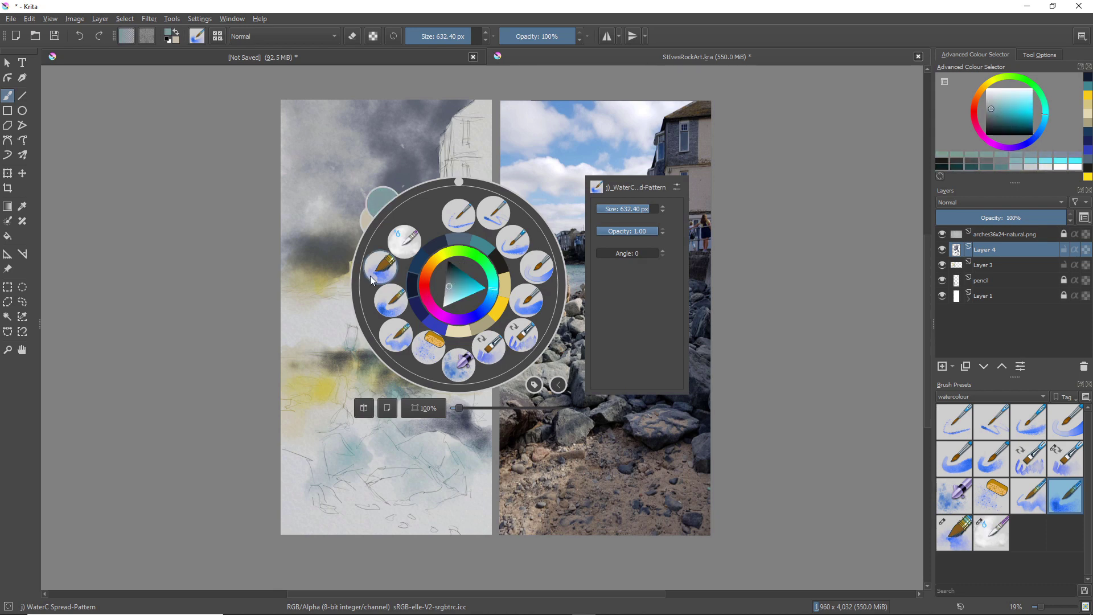
left_click(332, 324)
mouse_move(313, 310)
left_mouse_down()
mouse_move(382, 311)
mouse_move(294, 307)
mouse_move(400, 309)
mouse_move(300, 313)
left_mouse_up()
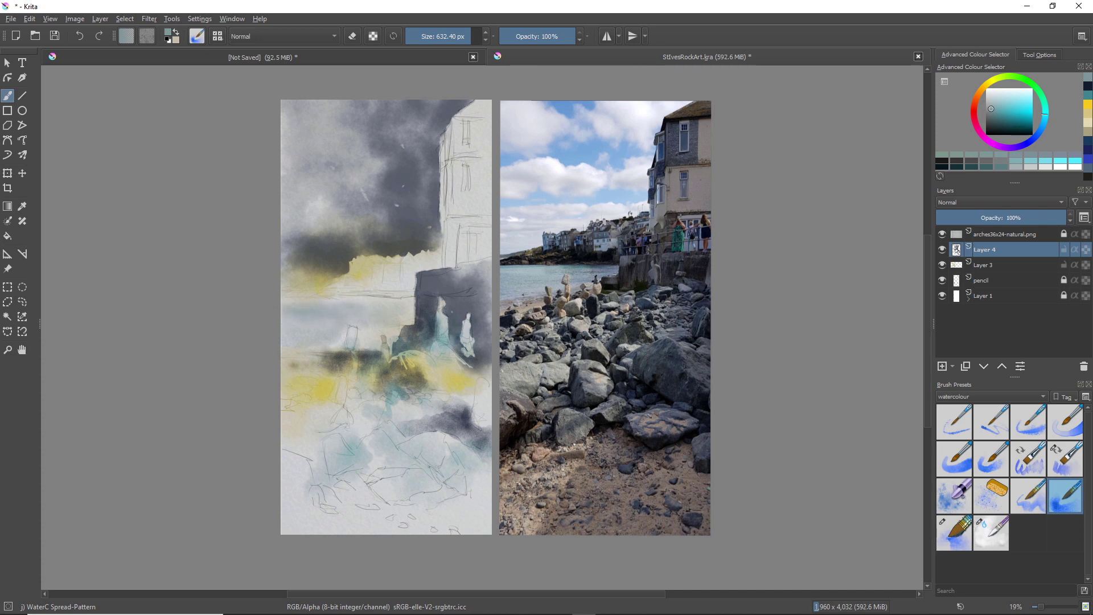
key("slash")
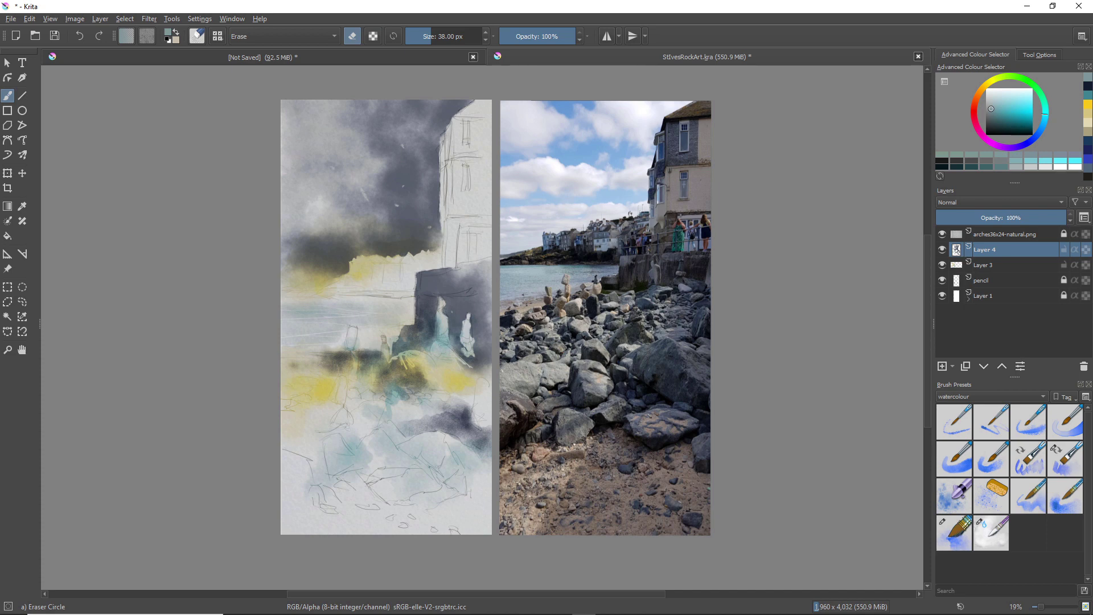
- Pick a mid brown and dab soft WaterC Spread-Pattern washes over the foreground sand, the boulders and the house
key("e")
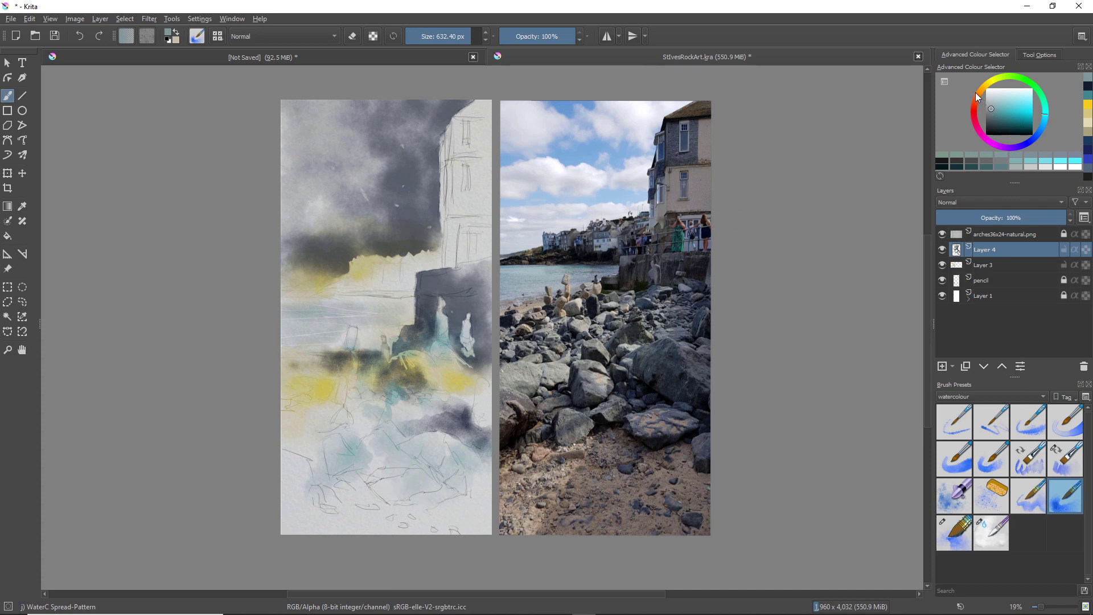
left_click(978, 93)
left_click(999, 119)
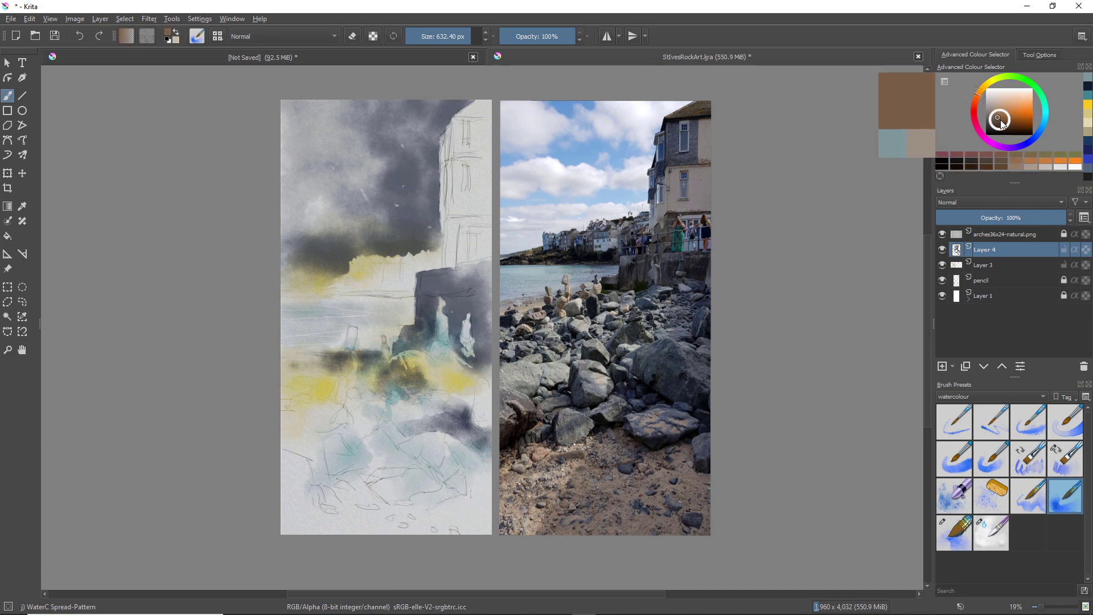
mouse_move(453, 465)
left_mouse_down()
mouse_move(465, 463)
mouse_move(476, 509)
mouse_move(489, 497)
mouse_move(474, 489)
mouse_move(487, 499)
left_mouse_up()
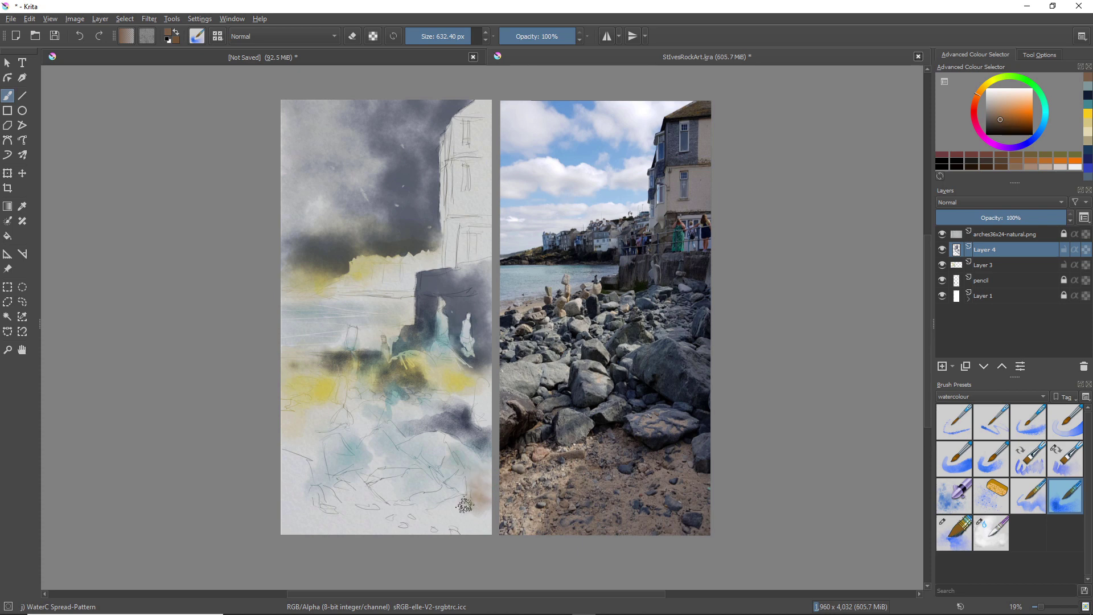
mouse_move(452, 509)
left_mouse_down()
mouse_move(487, 520)
mouse_move(482, 512)
left_mouse_up()
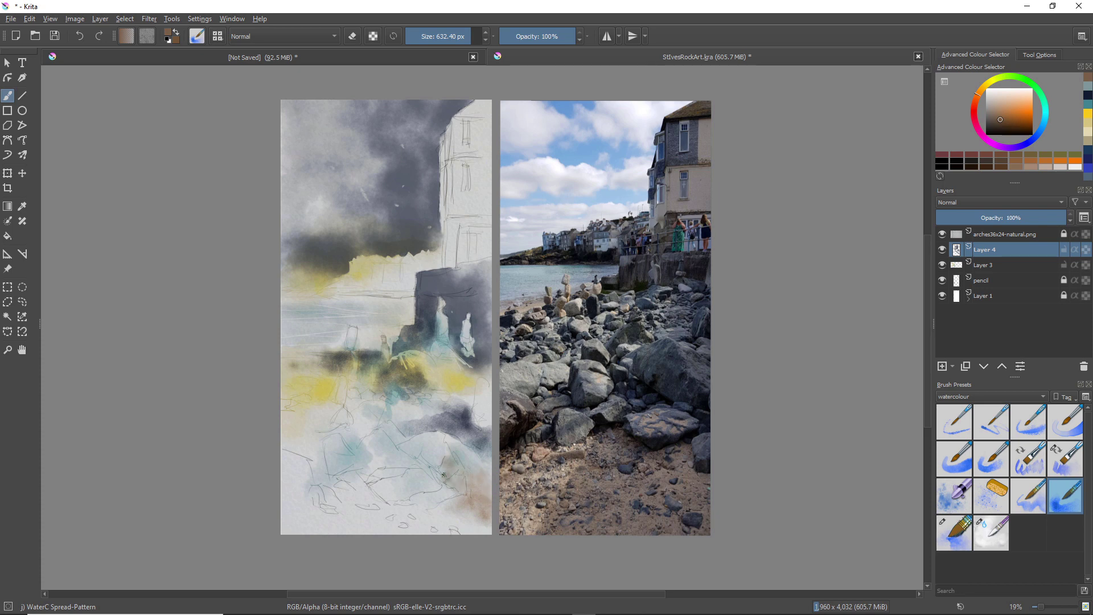
left_click_drag(438, 445, 446, 491)
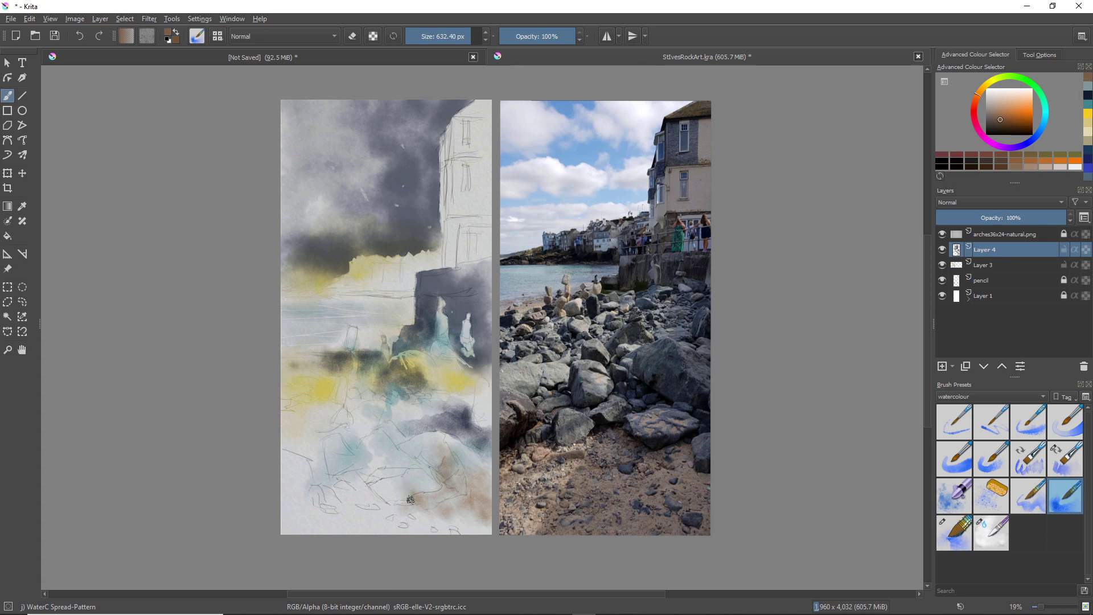
mouse_move(410, 483)
left_mouse_down()
mouse_move(360, 483)
mouse_move(383, 505)
left_mouse_up()
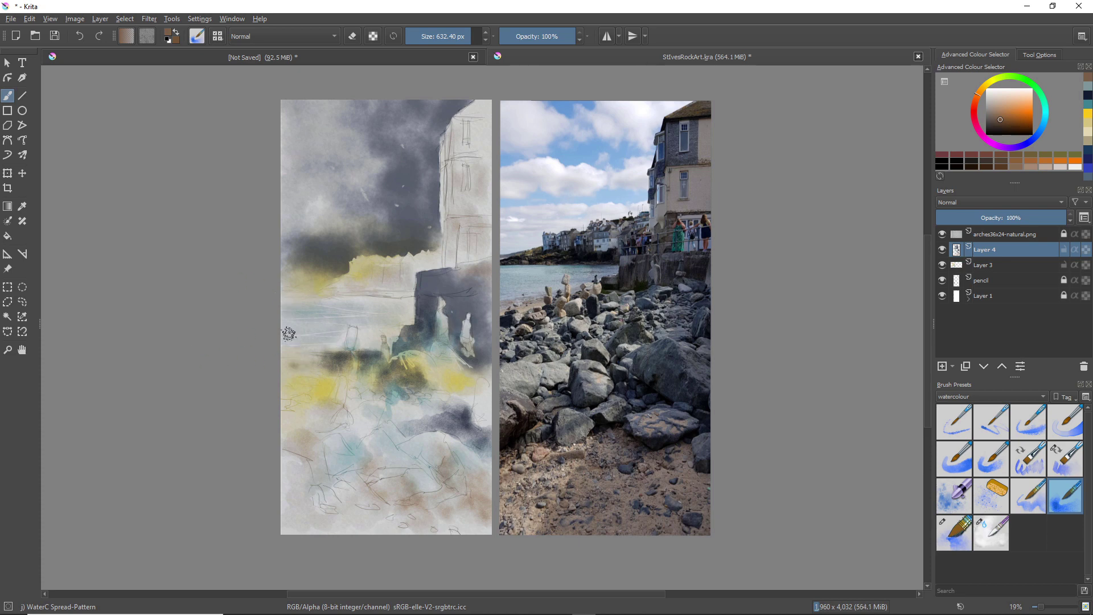
- With the WaterC Spread brush, paint brown and dark blue along the headland's waterline, undoing the overly broad blue and repainting it as a thin line
right_click(268, 326)
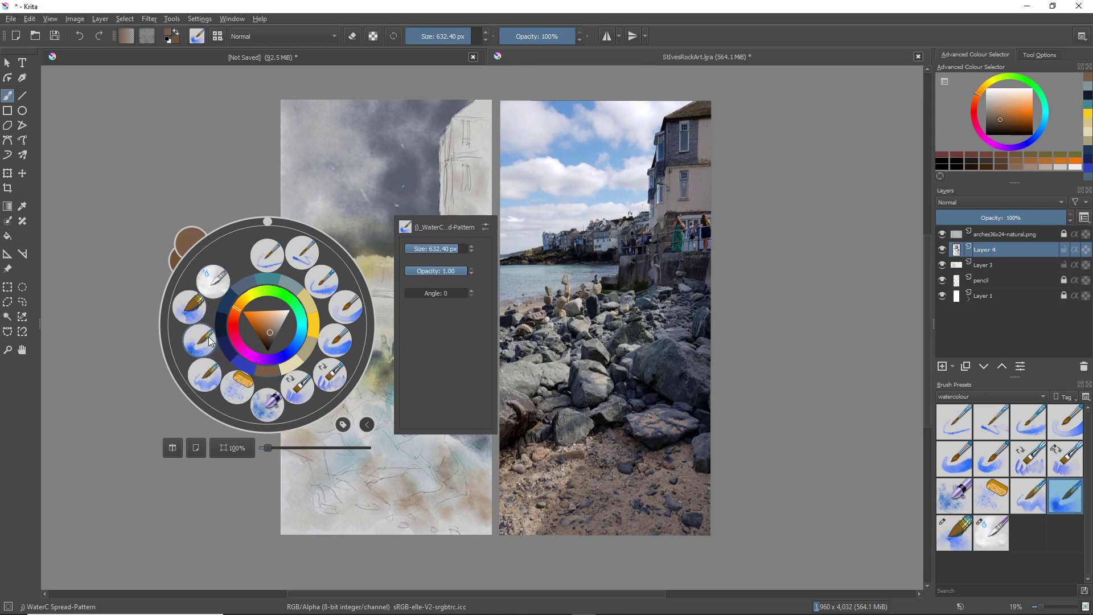
left_click(205, 380)
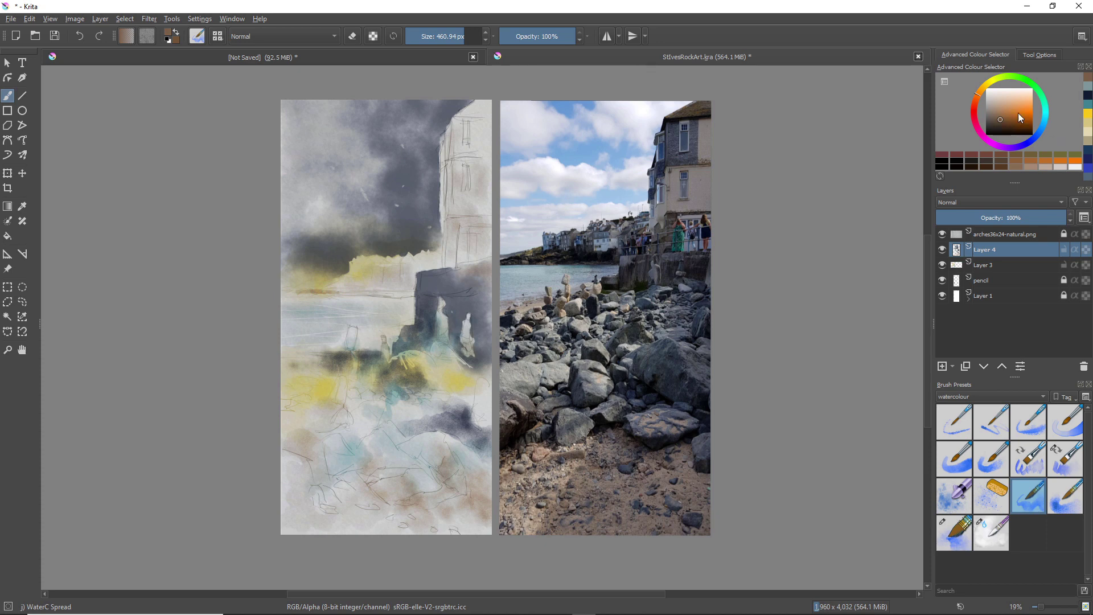
right_click(500, 239)
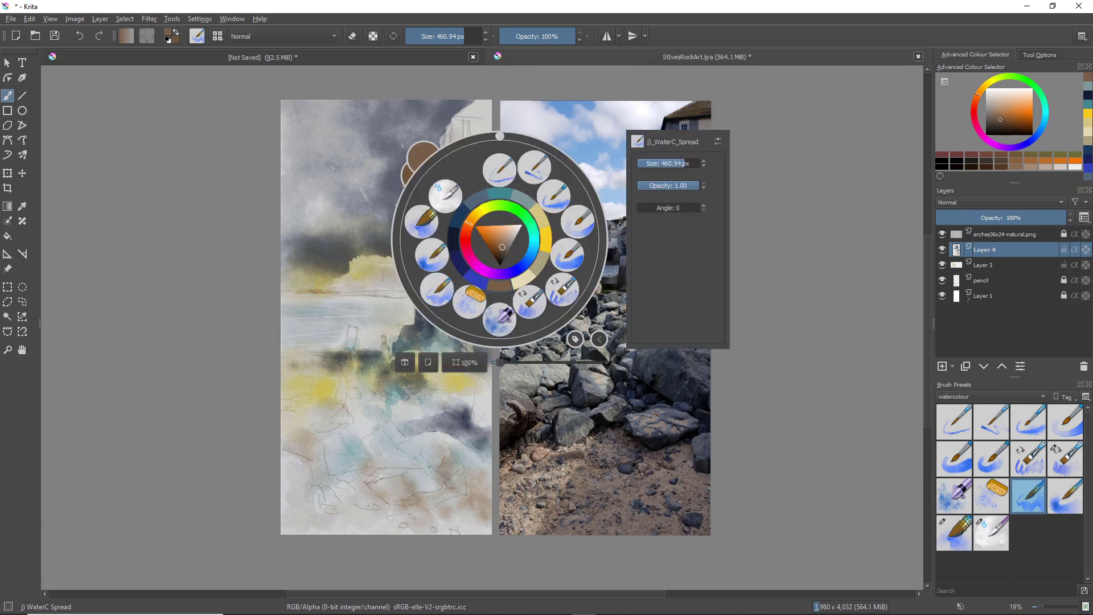
left_click(462, 217)
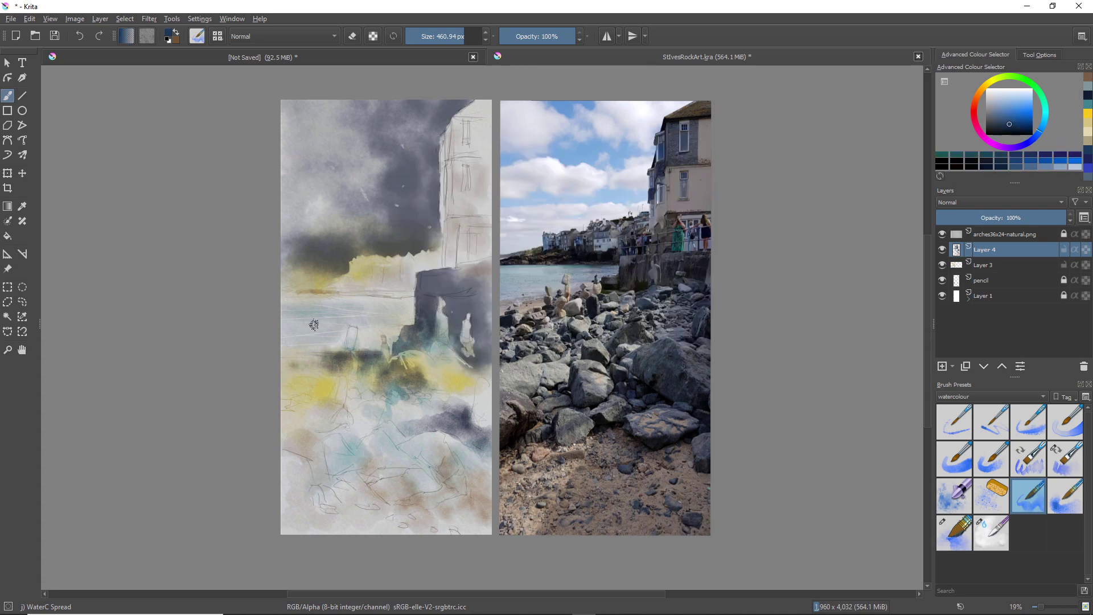
left_click_drag(304, 293, 318, 293)
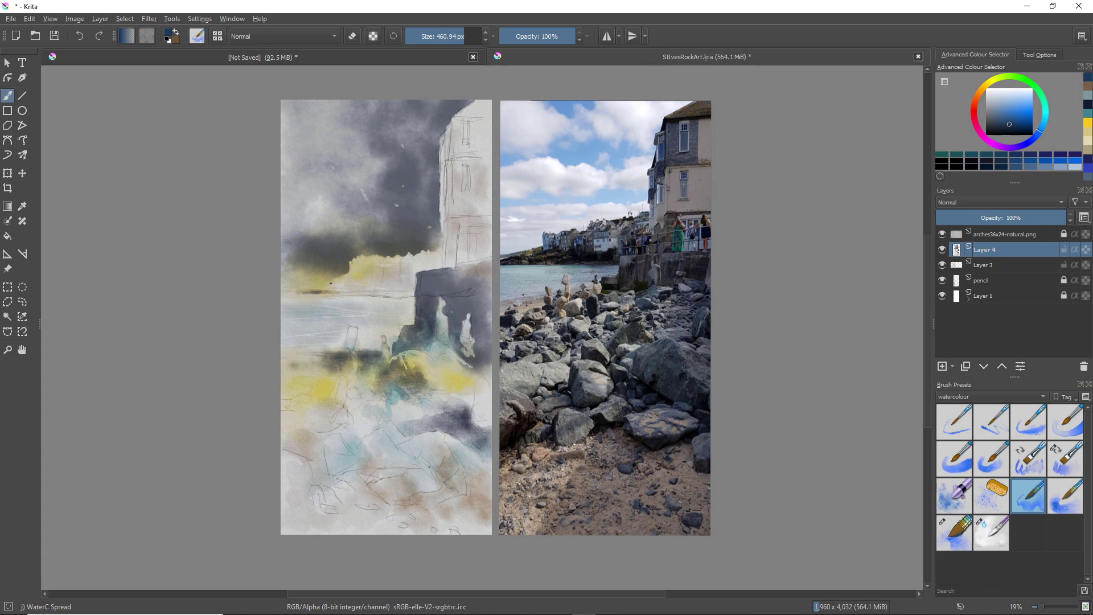
mouse_move(330, 285)
left_mouse_down()
mouse_move(287, 293)
mouse_move(373, 276)
mouse_move(364, 289)
left_mouse_up()
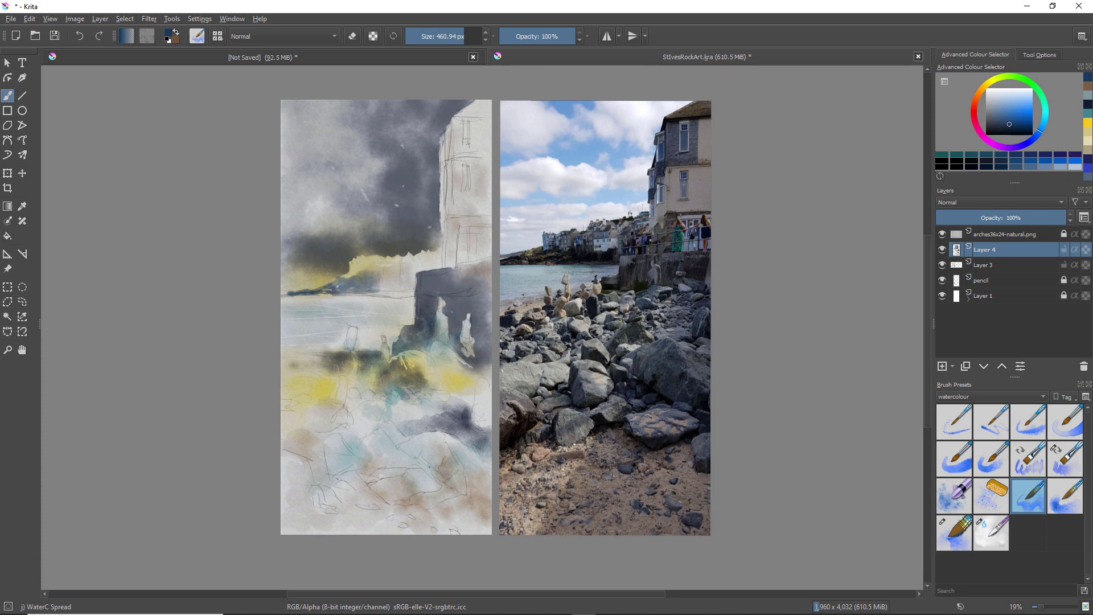
key("ctrl+z")
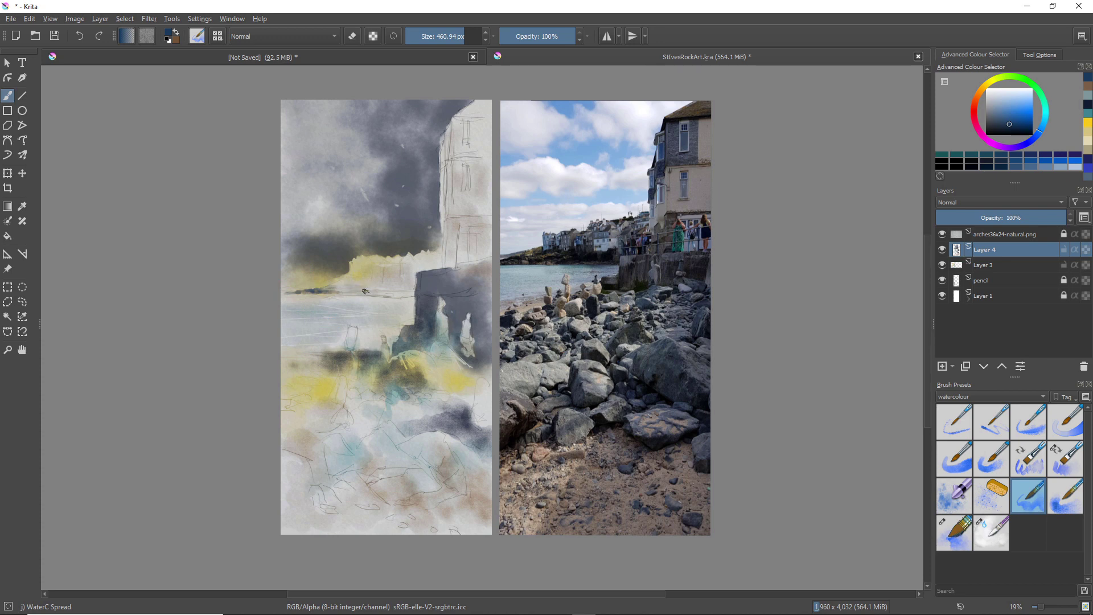
left_click_drag(331, 292, 372, 292)
- Shape light standing stones out of the dark beach band with the 90 px WaterC Water-Pattern brush and the 38 px Eraser Circle
right_click(332, 281)
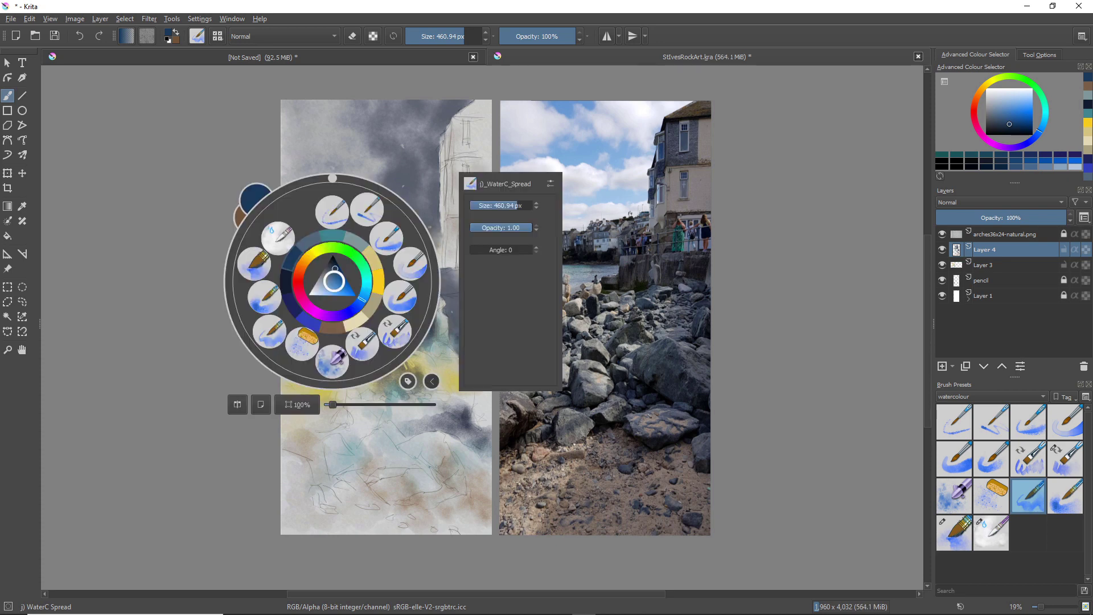
left_click(278, 236)
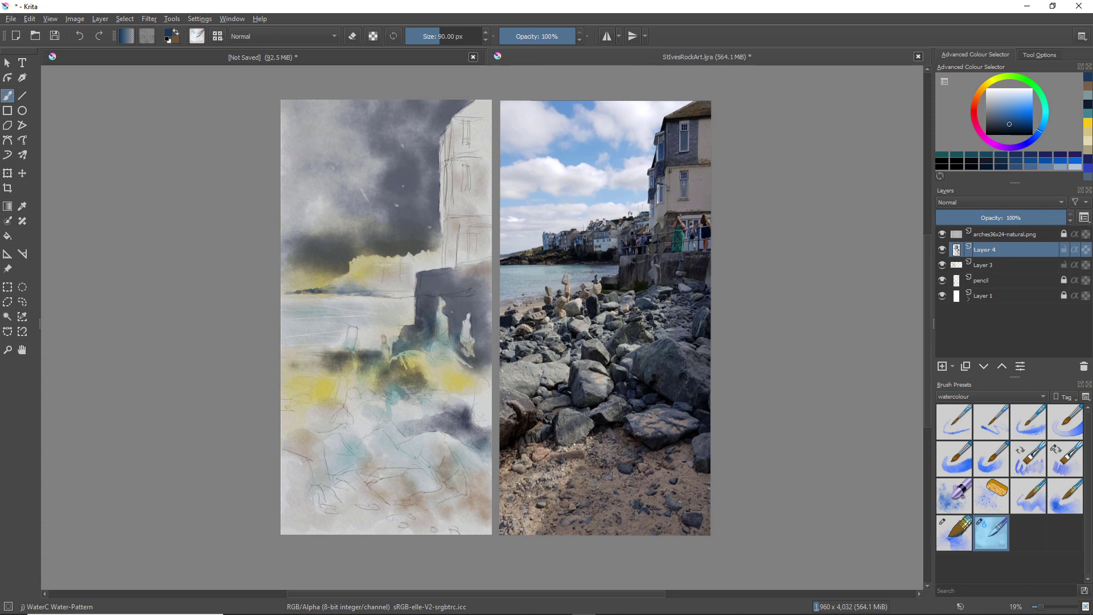
key("slash")
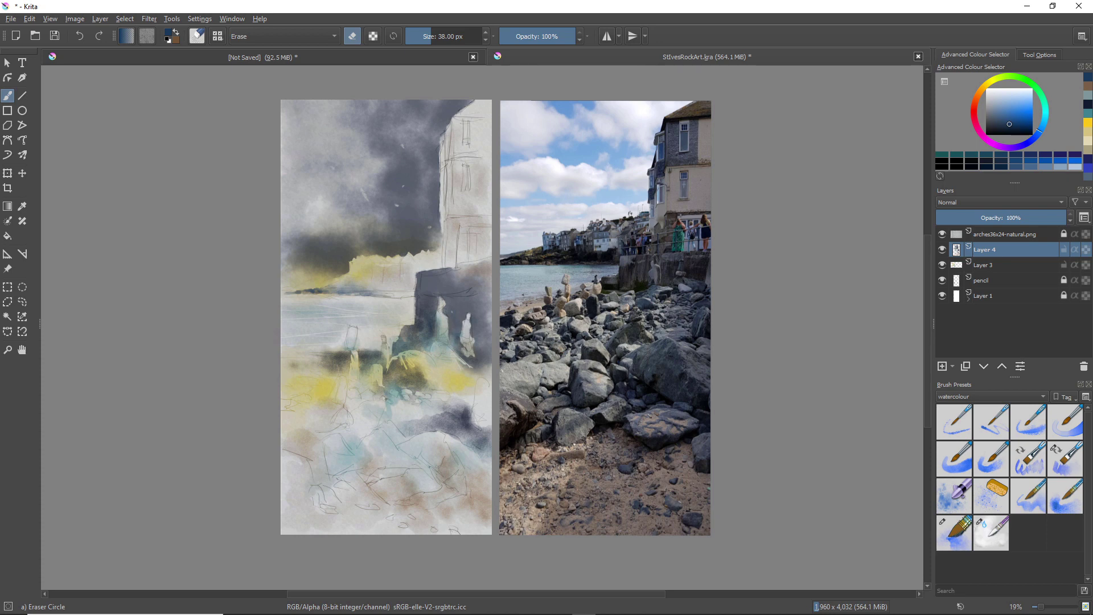
left_click_drag(394, 394, 392, 392)
key("slash")
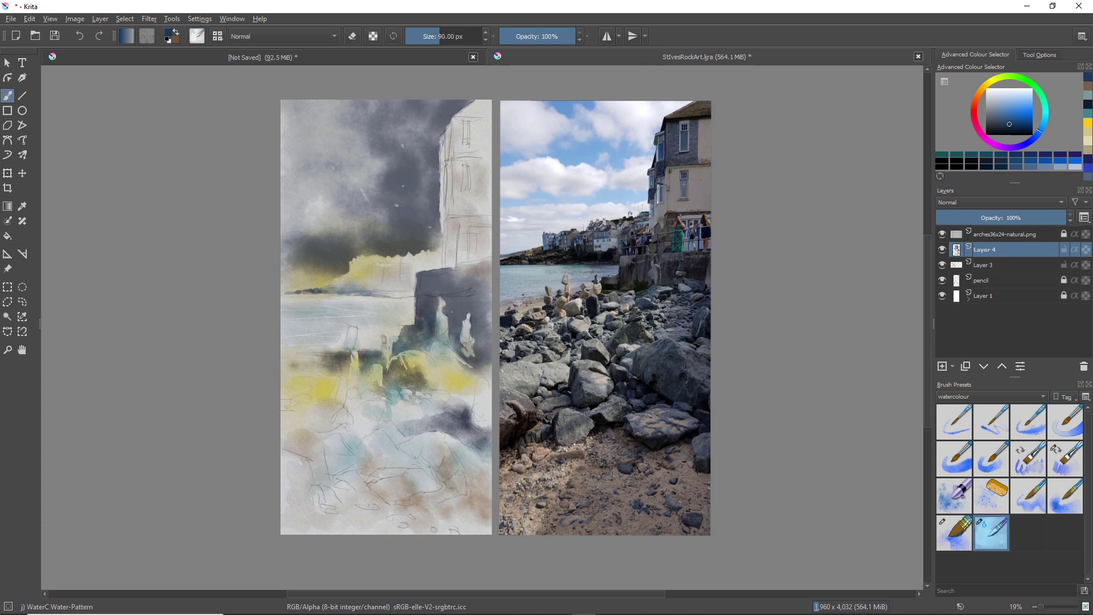
- Unlock the pencil layer and sketch the standing figures on the terrace beside the house with the Pencil-2 brush from the Sketch presets
right_click(337, 317)
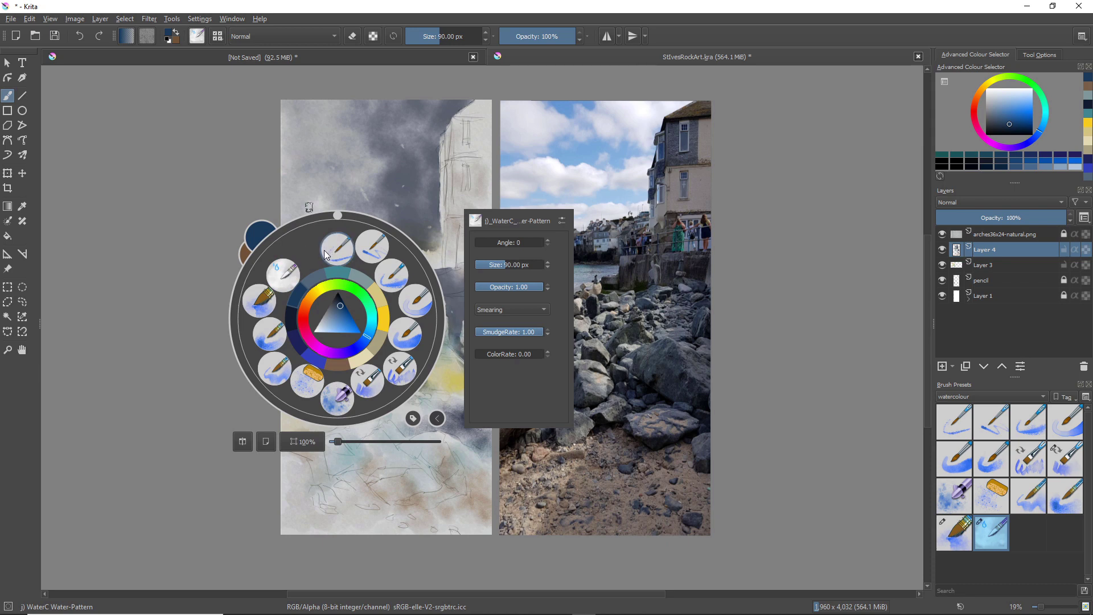
left_click(207, 228)
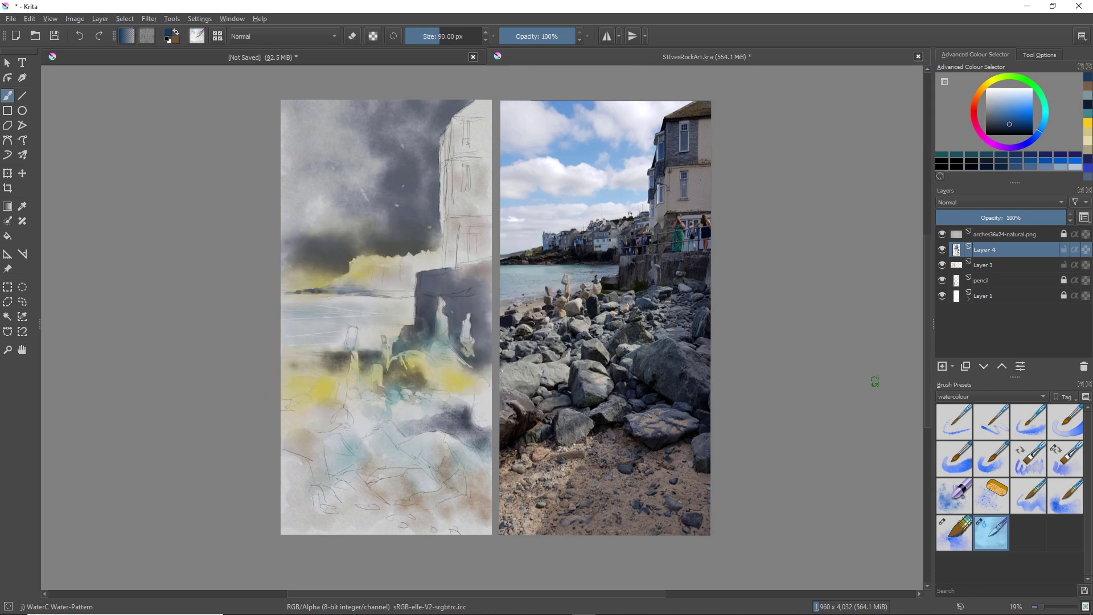
left_click(948, 398)
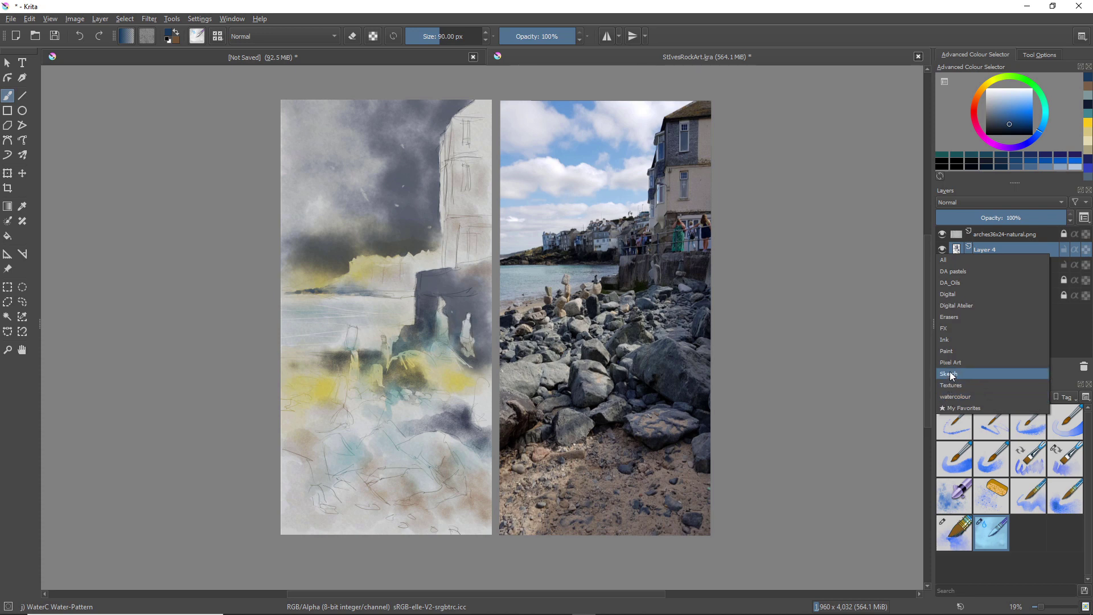
left_click(950, 374)
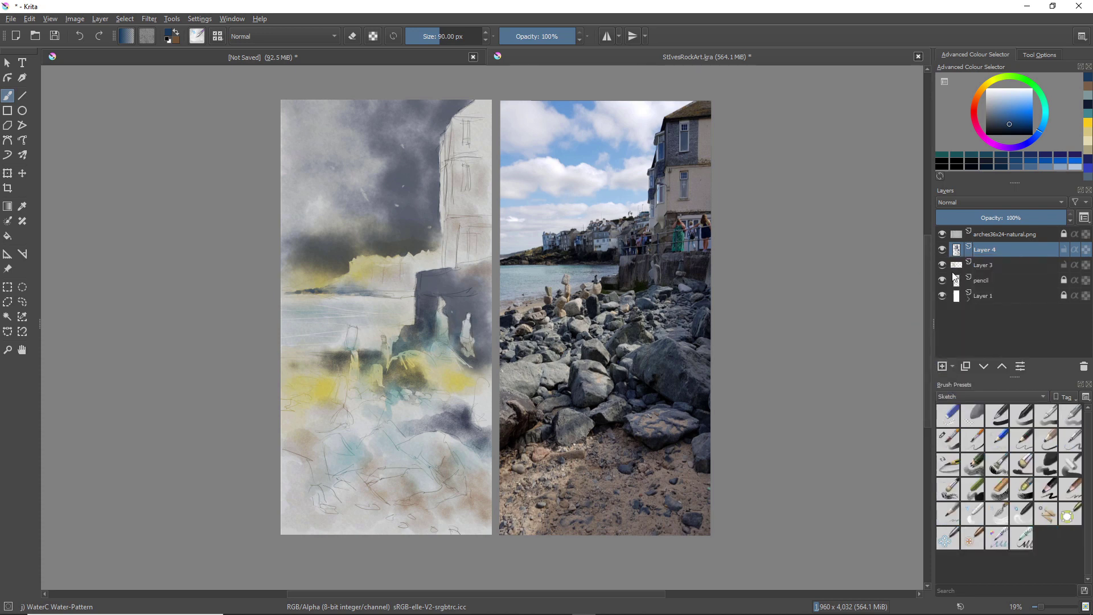
left_click(980, 283)
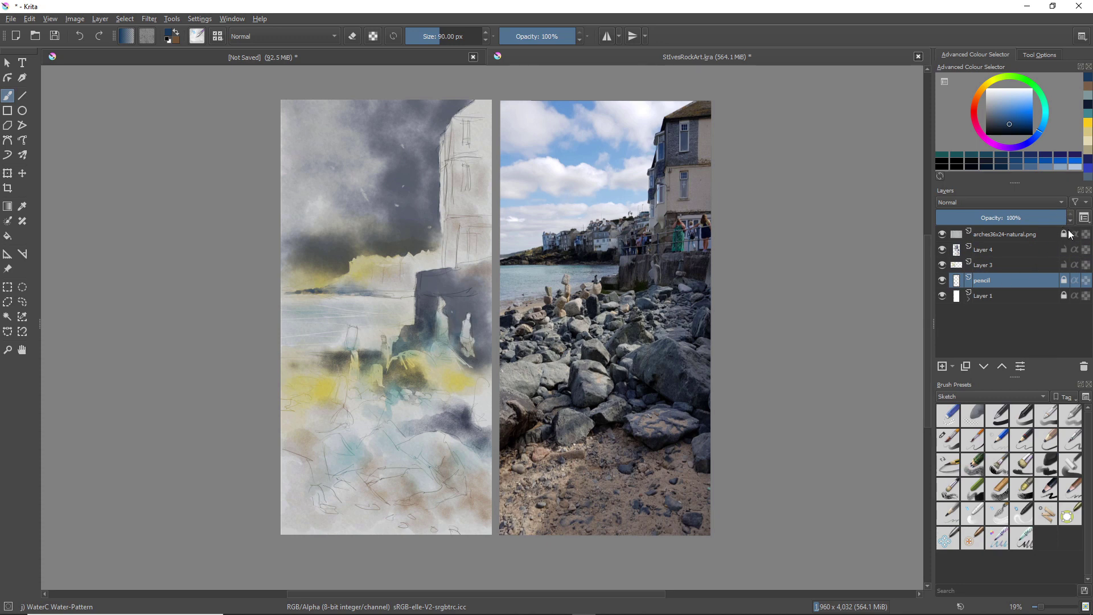
left_click(1066, 282)
left_click(995, 439)
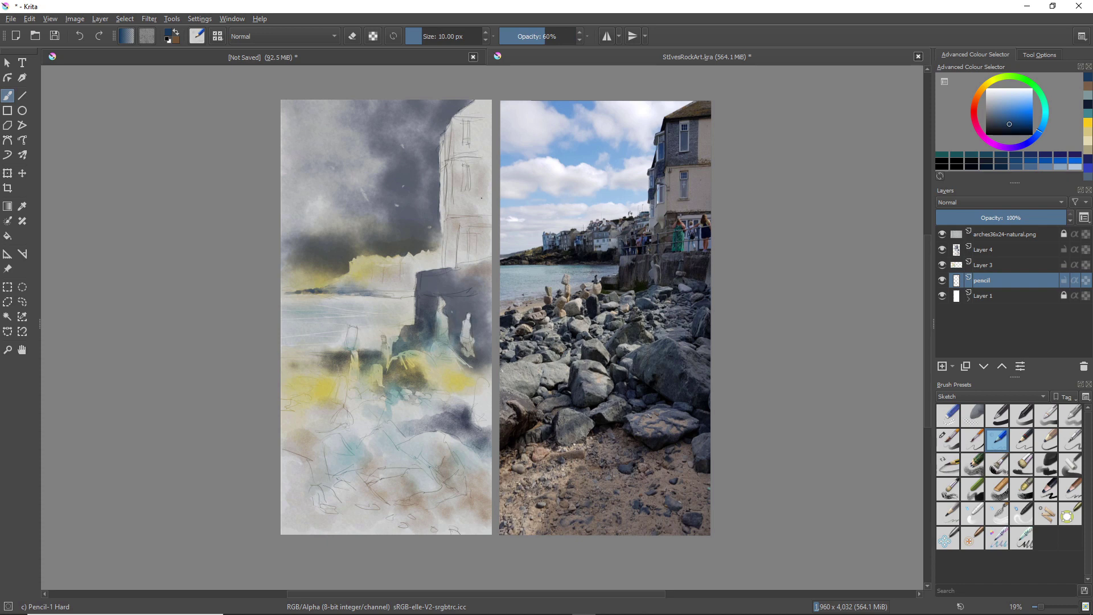
left_click(1023, 442)
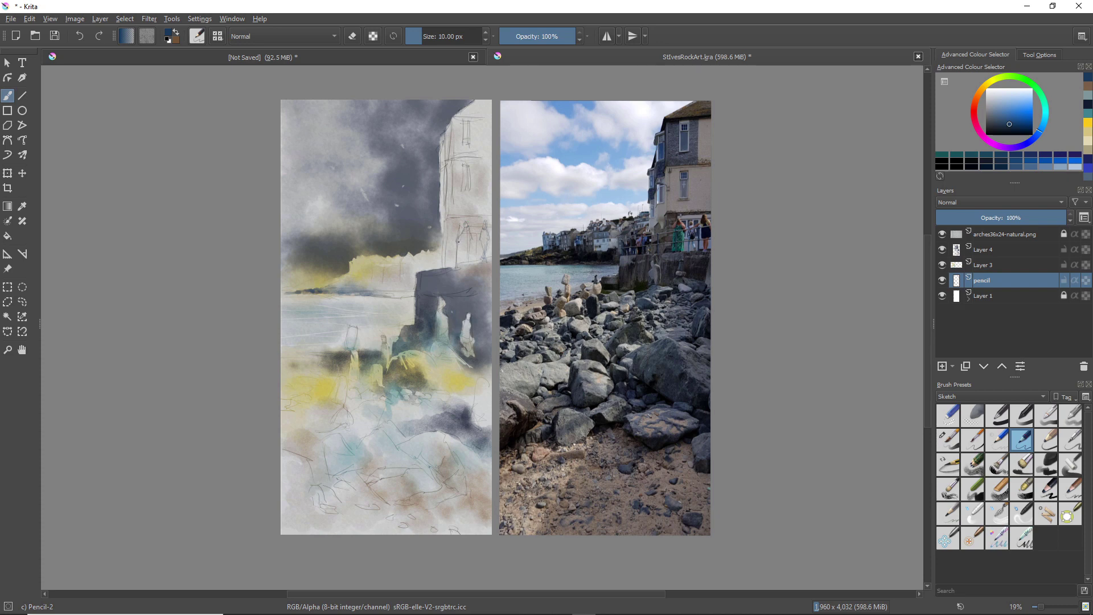
left_click_drag(458, 243, 459, 261)
- Clean up the sketched terrace figures with the 38 px Eraser Circle and pencil in the railings along the harbour wall with Pencil-2
key("e")
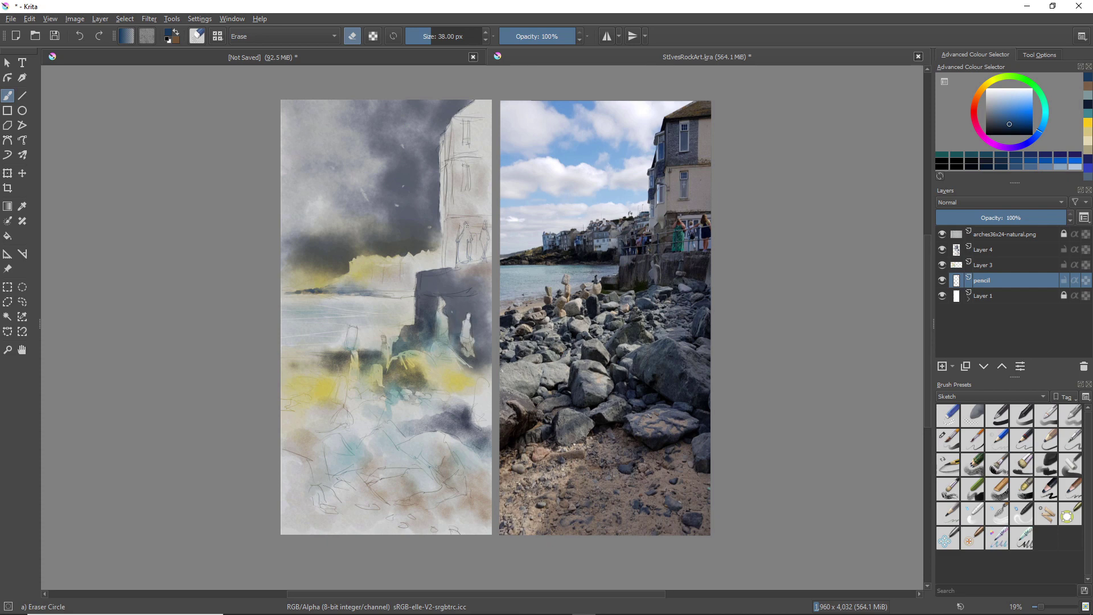
left_click_drag(468, 235, 468, 251)
left_click(1022, 439)
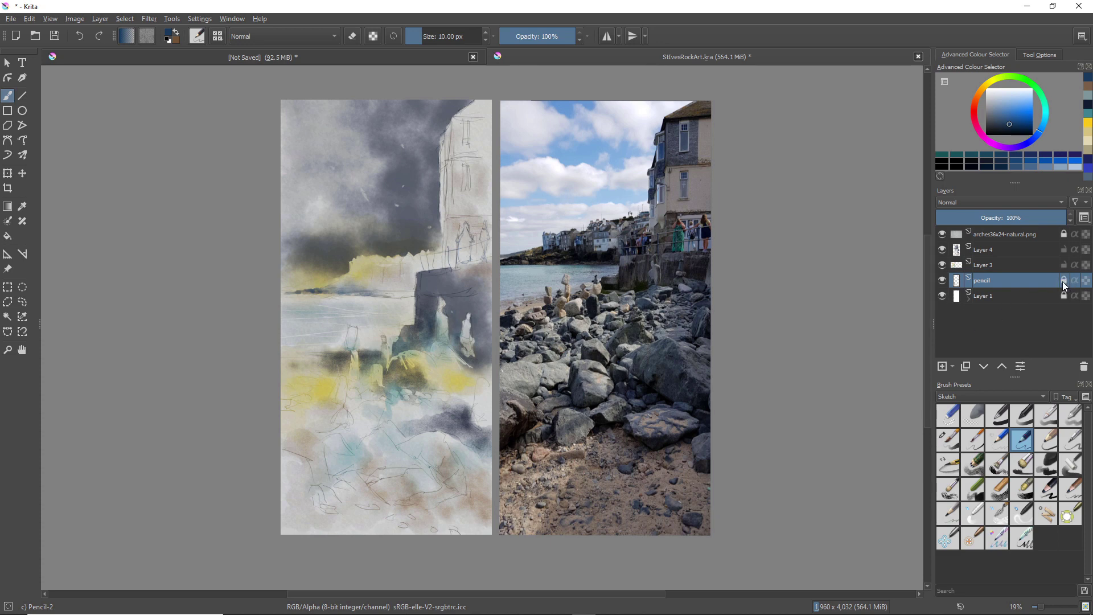
- Add a new paint layer above Layer 4 and mix a muted sea green as the painting colour
left_click(993, 251)
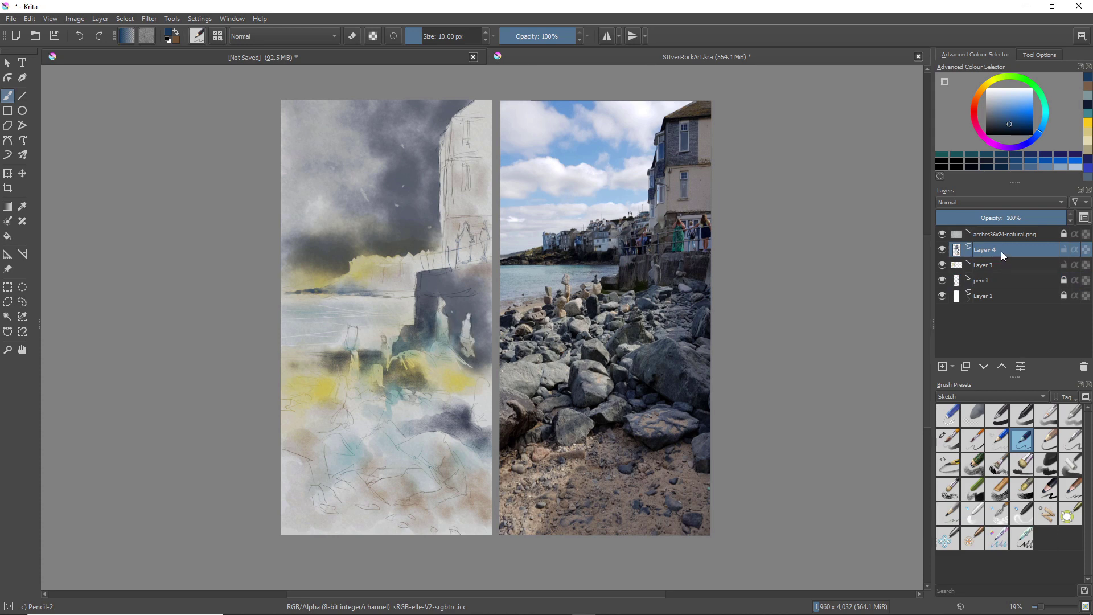
left_click(943, 367)
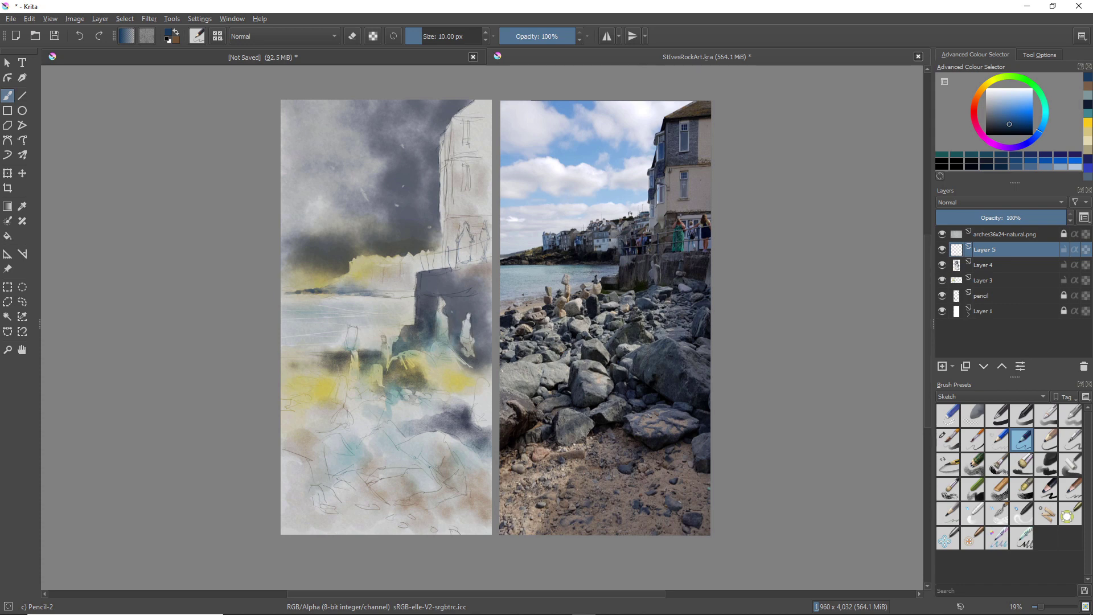
right_click(449, 221)
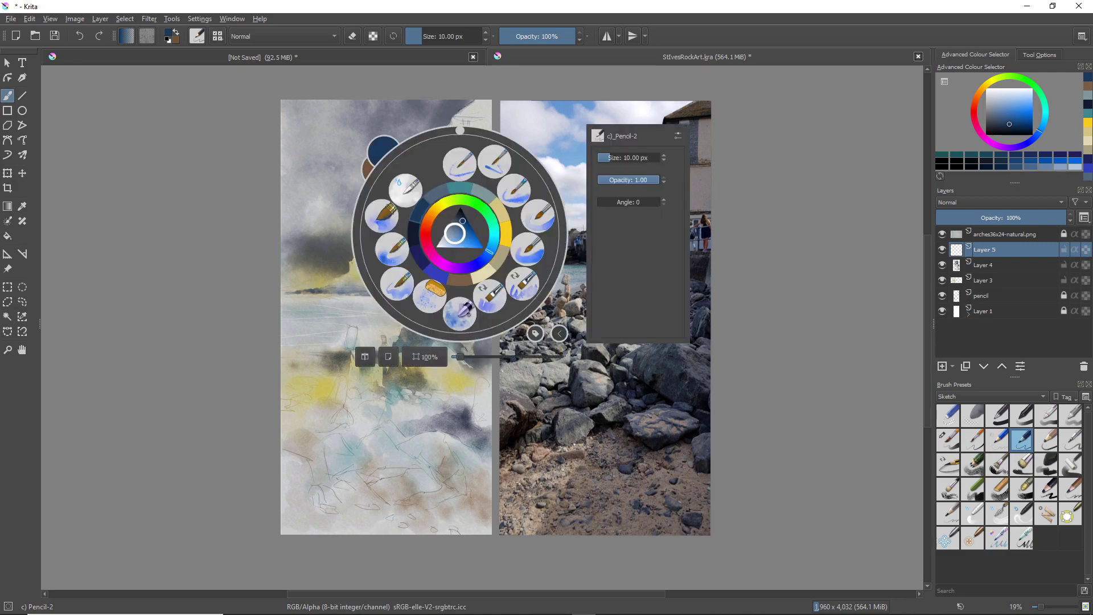
left_click(459, 188)
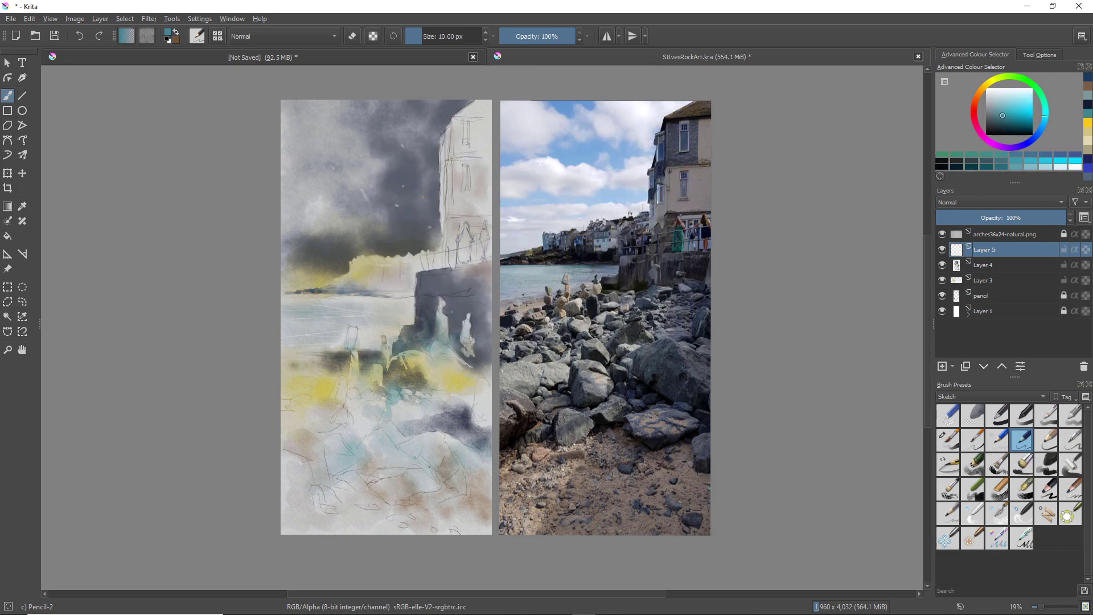
right_click(434, 220)
left_click(432, 209)
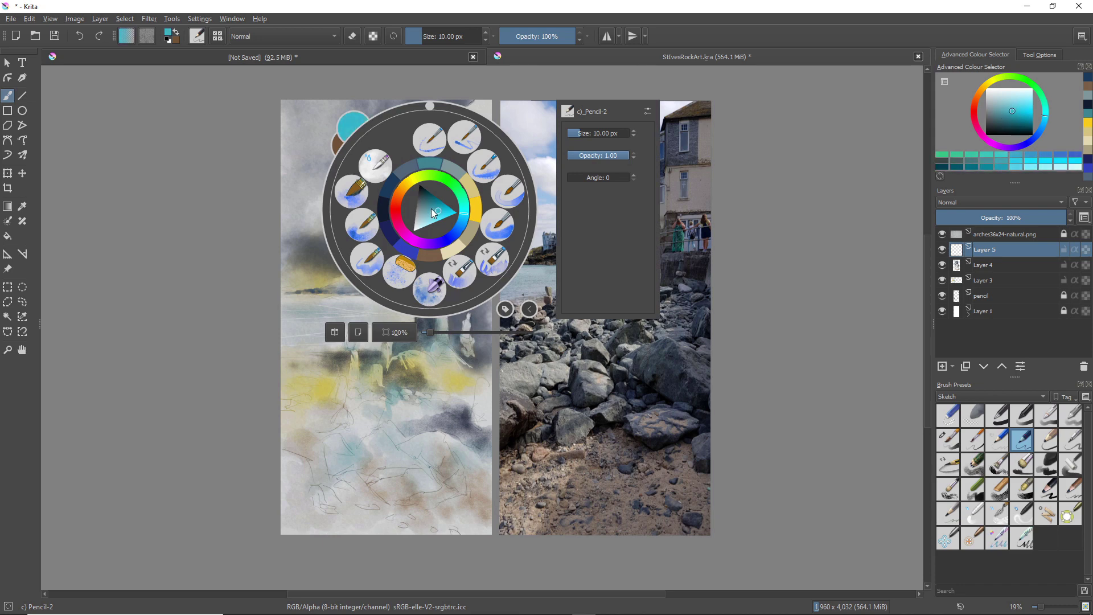
left_click_drag(459, 204, 462, 214)
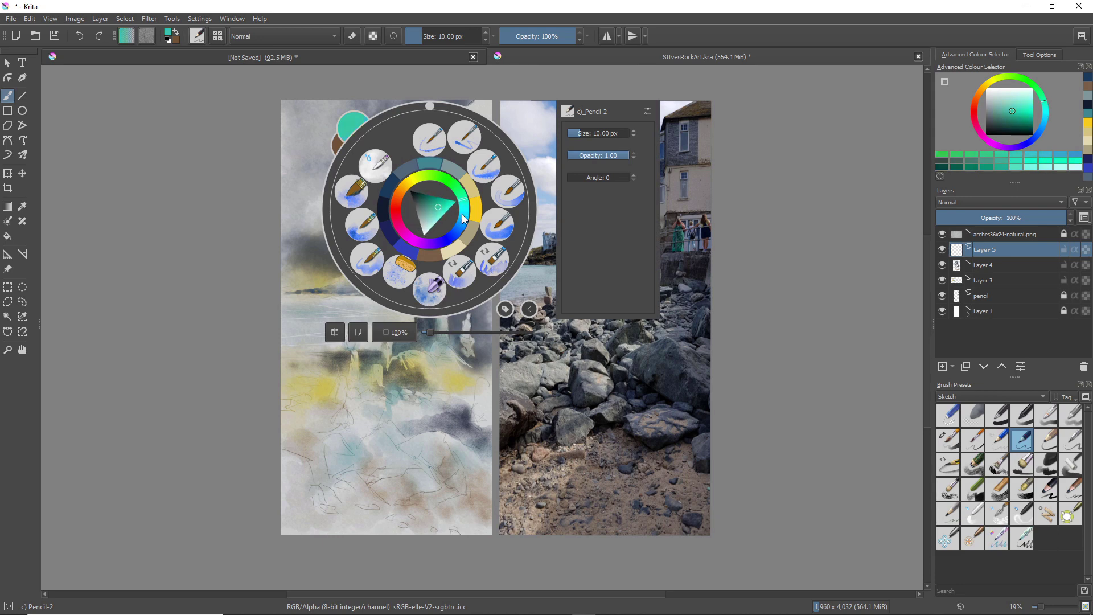
left_click(446, 204)
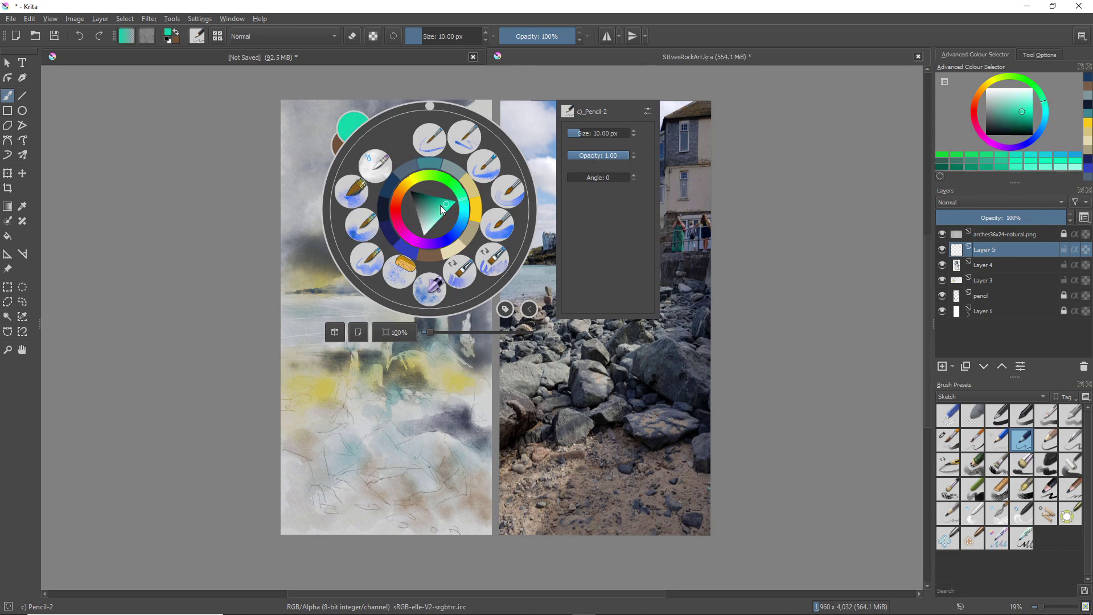
left_click(440, 207)
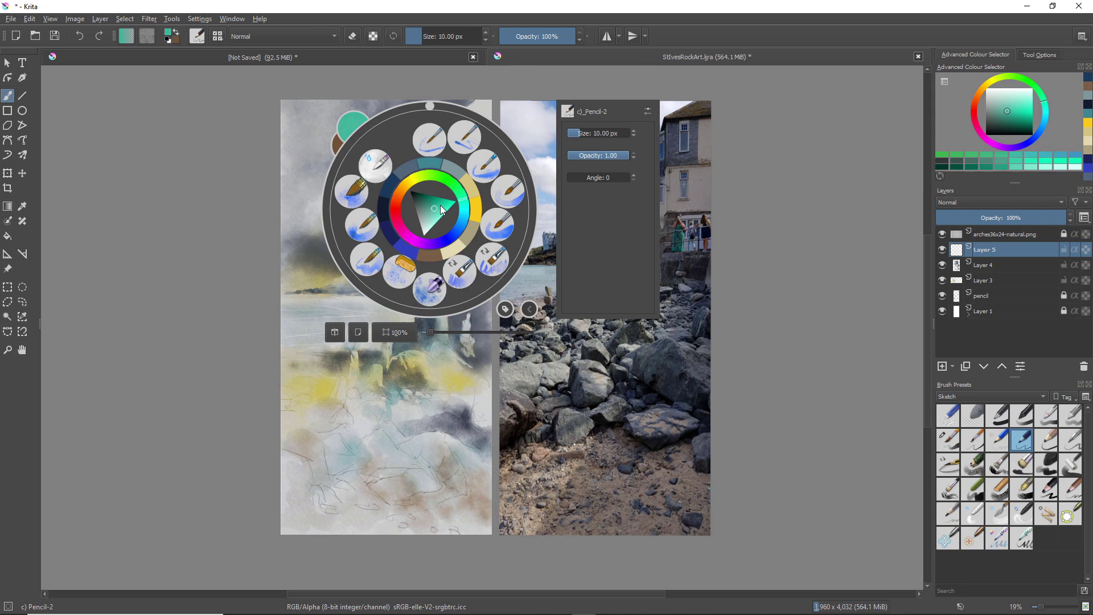
left_click(443, 333)
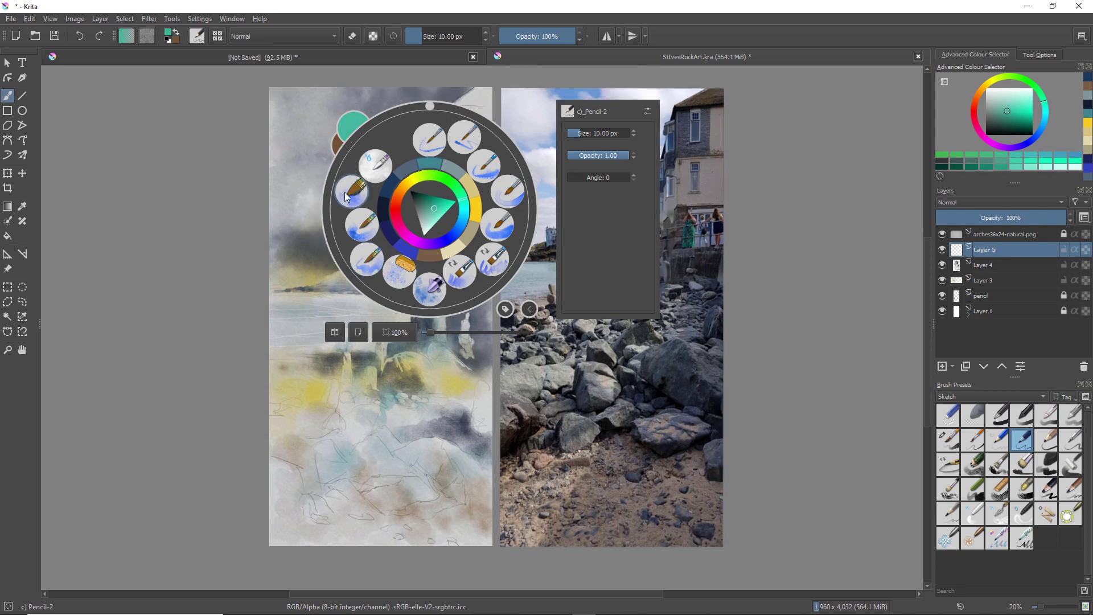
left_click(310, 174)
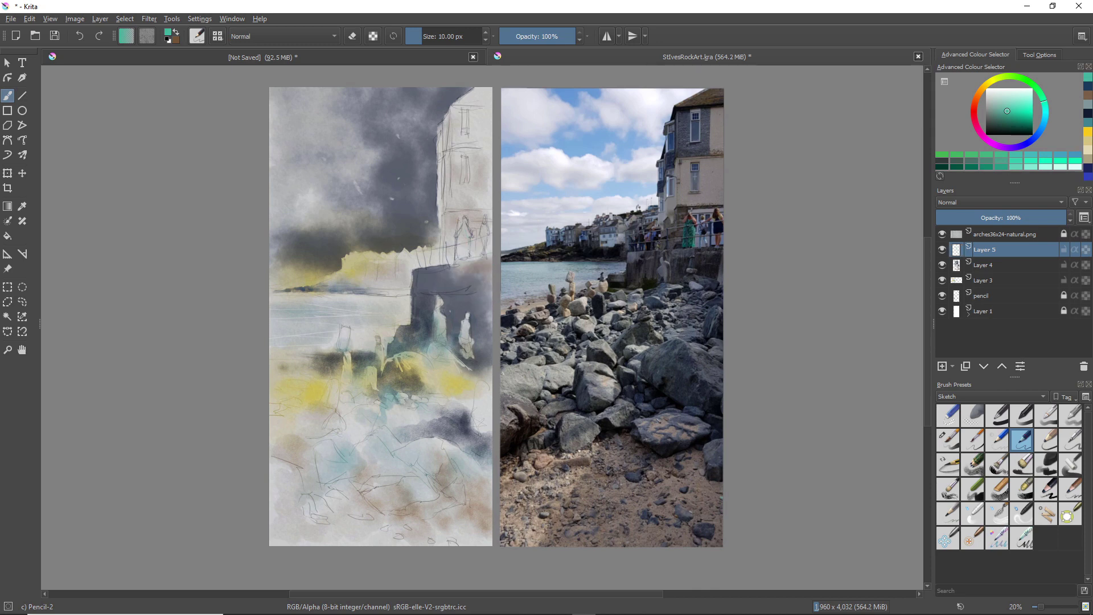
- Paint the left terrace figure's dress green with the WaterC Spread watercolour brush and trim its edges with the 38 px Eraser Circle
left_click(954, 397)
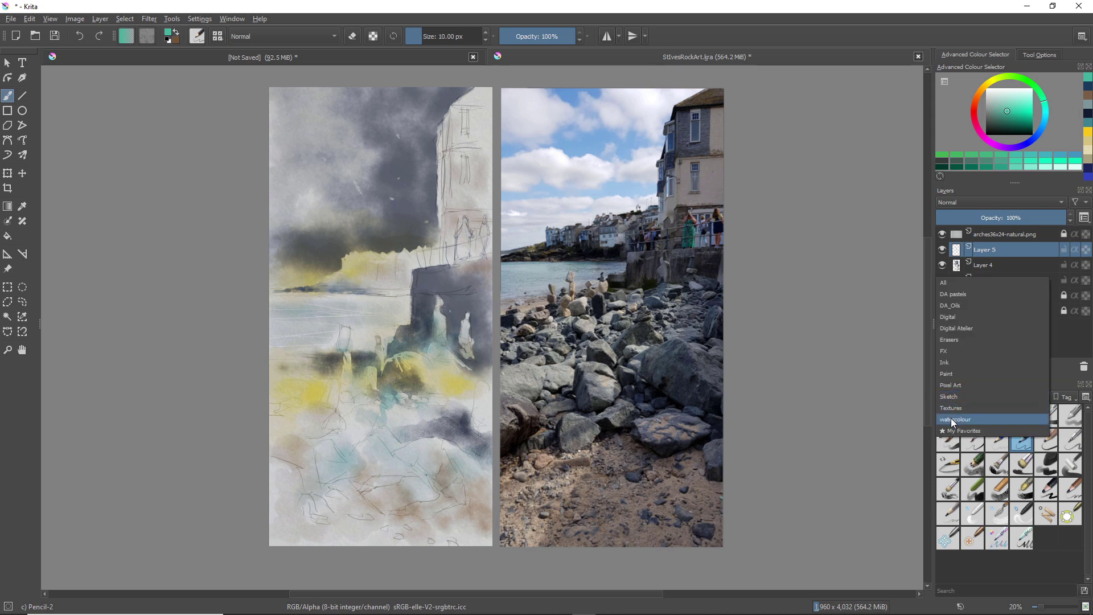
left_click(955, 420)
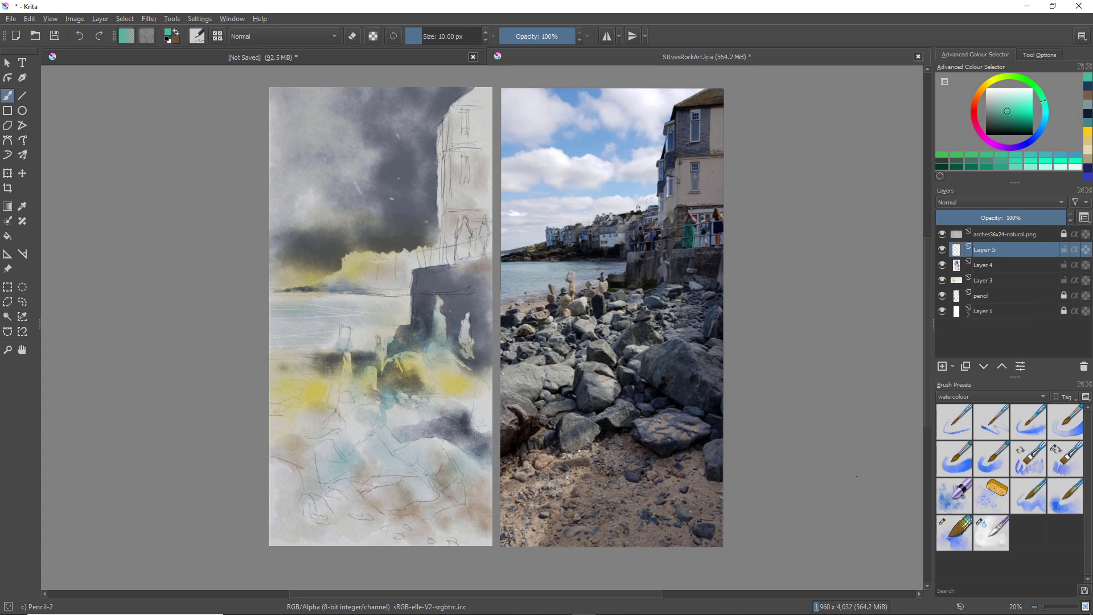
right_click(537, 196)
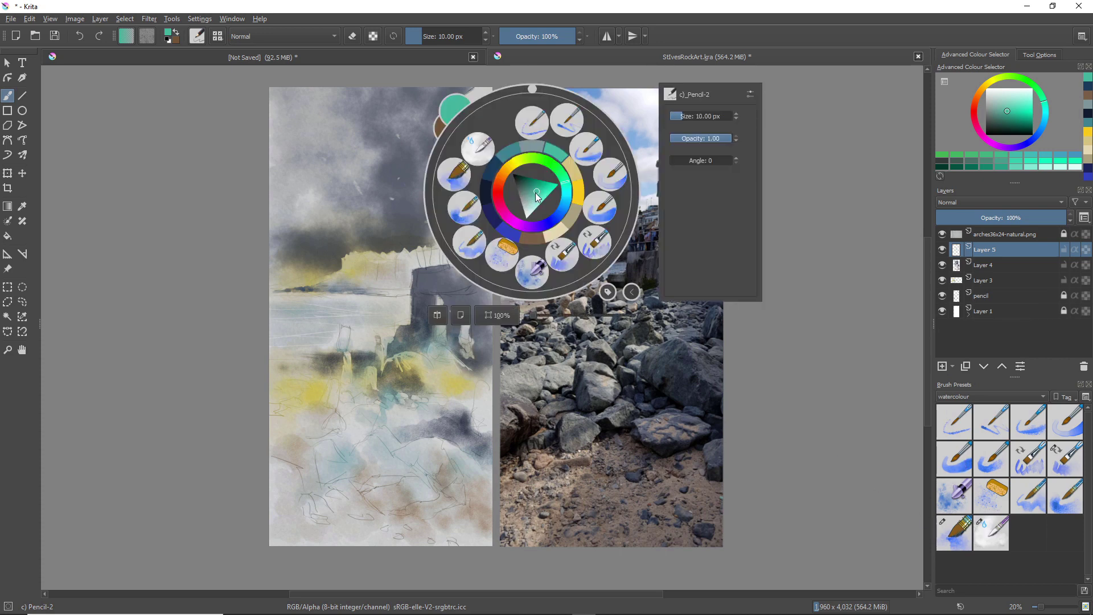
left_click(471, 246)
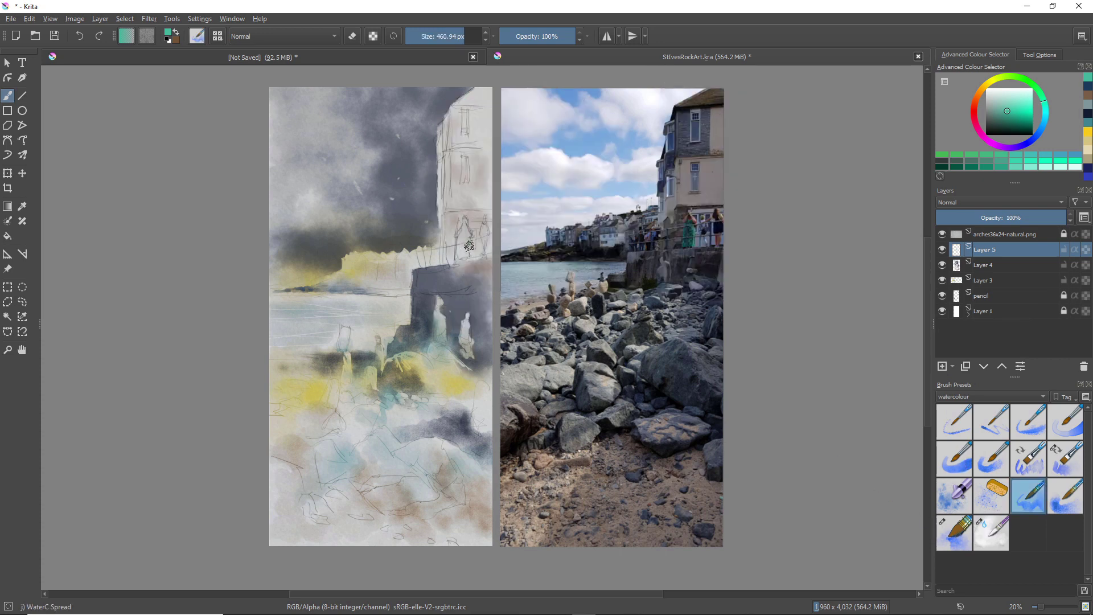
mouse_move(467, 234)
left_mouse_down()
mouse_move(465, 224)
mouse_move(462, 258)
left_mouse_up()
key("e")
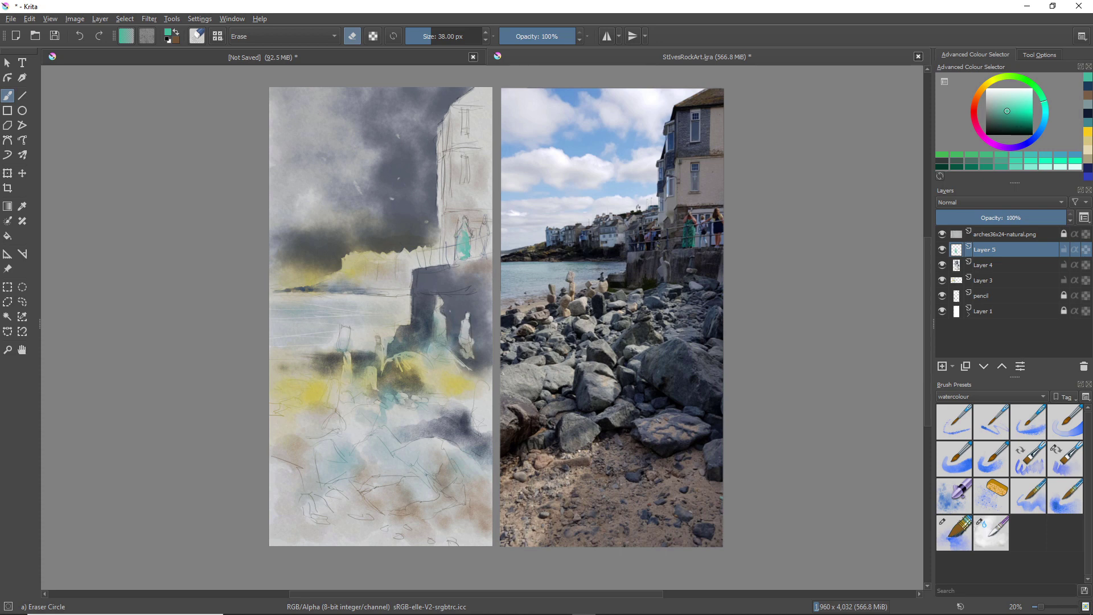
key("slash")
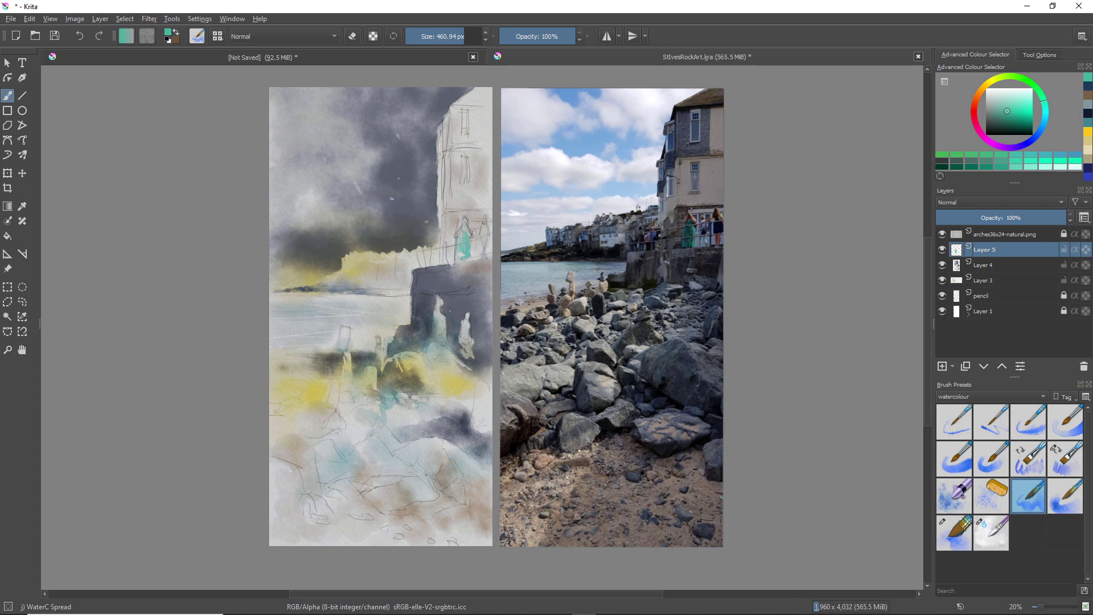
- Pick a near-black navy, try a dab on the terrace figure and undo it, and erase most of the figure's green down to the hem
right_click(399, 231)
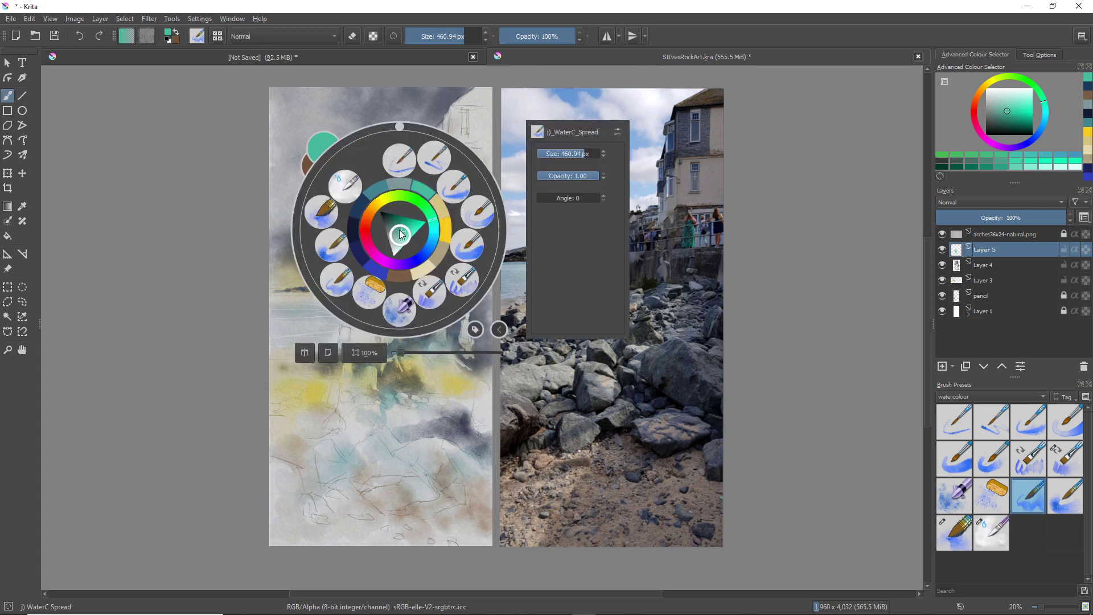
left_click(354, 228)
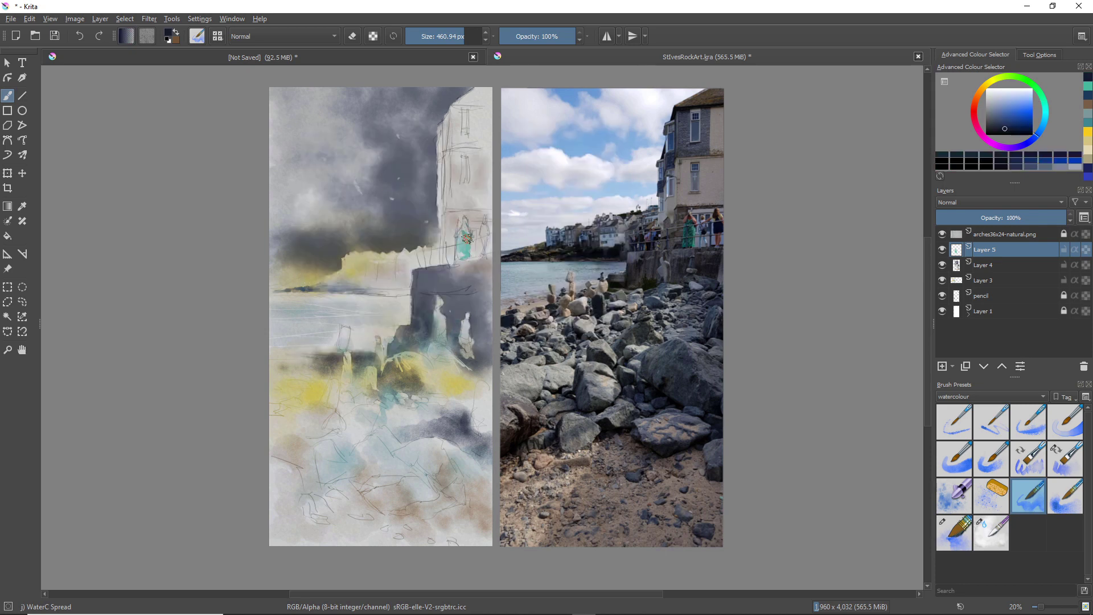
left_click(461, 235)
key("ctrl+z")
key("e")
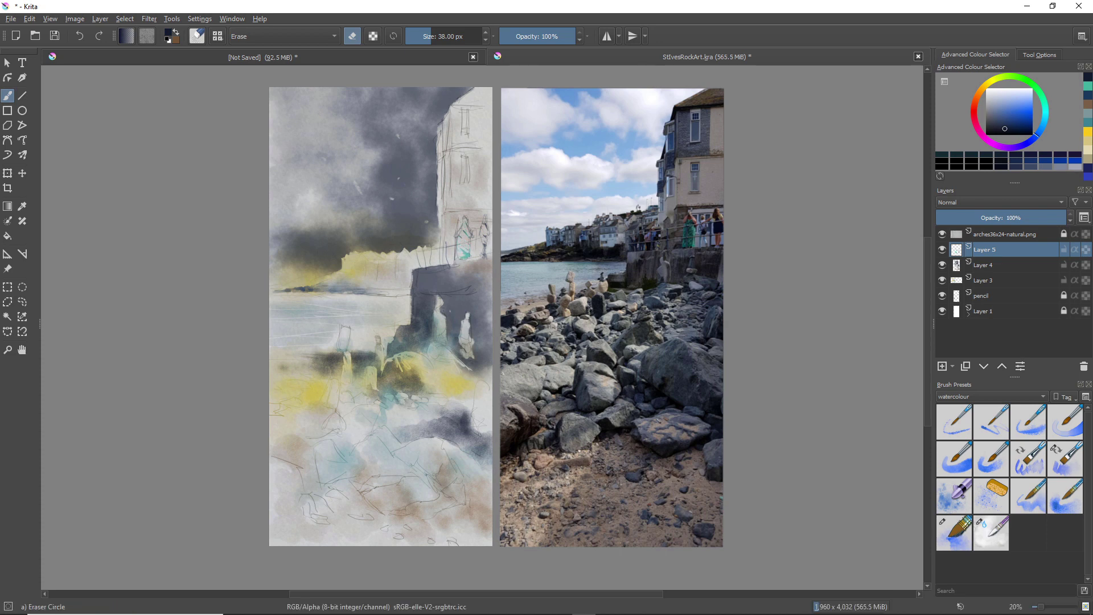
key("slash")
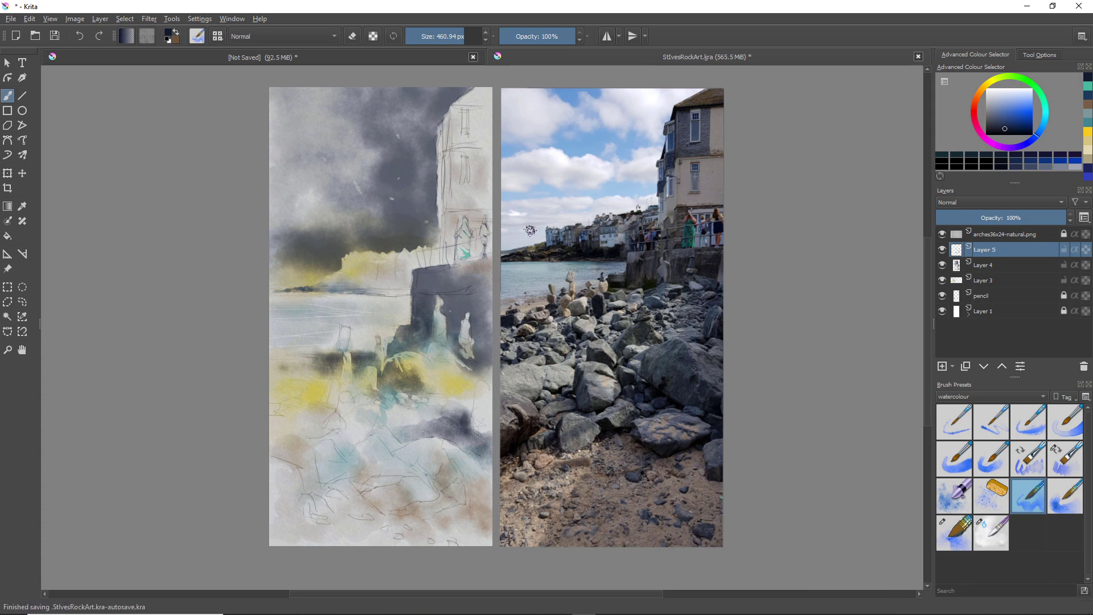
- Deepen the shadow band behind the large pale foreground boulder with near-black navy WaterC Spread strokes
right_click(431, 272)
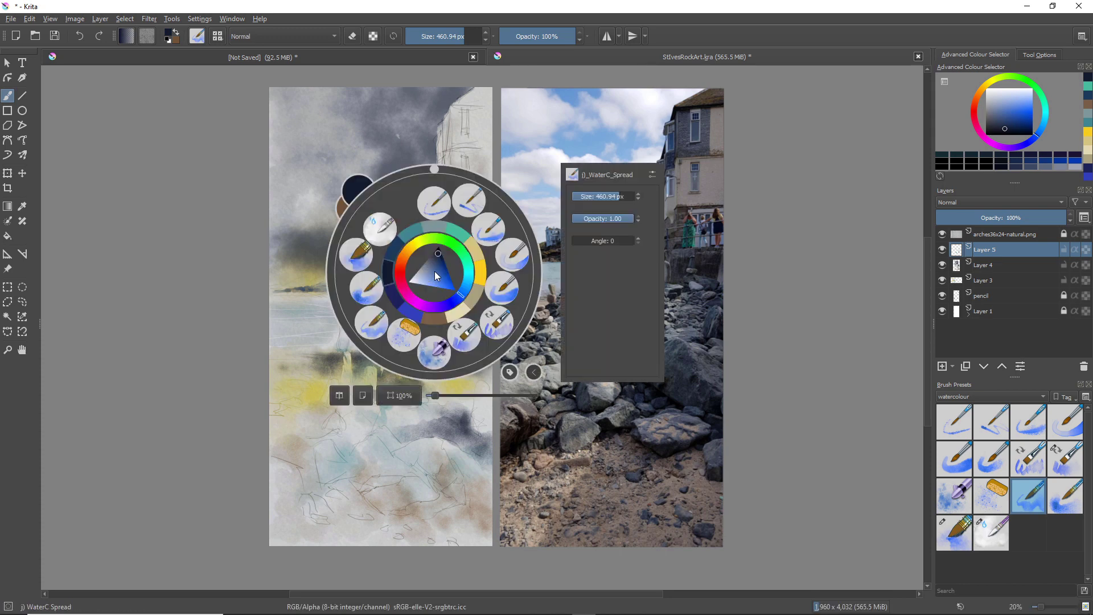
left_click(241, 213)
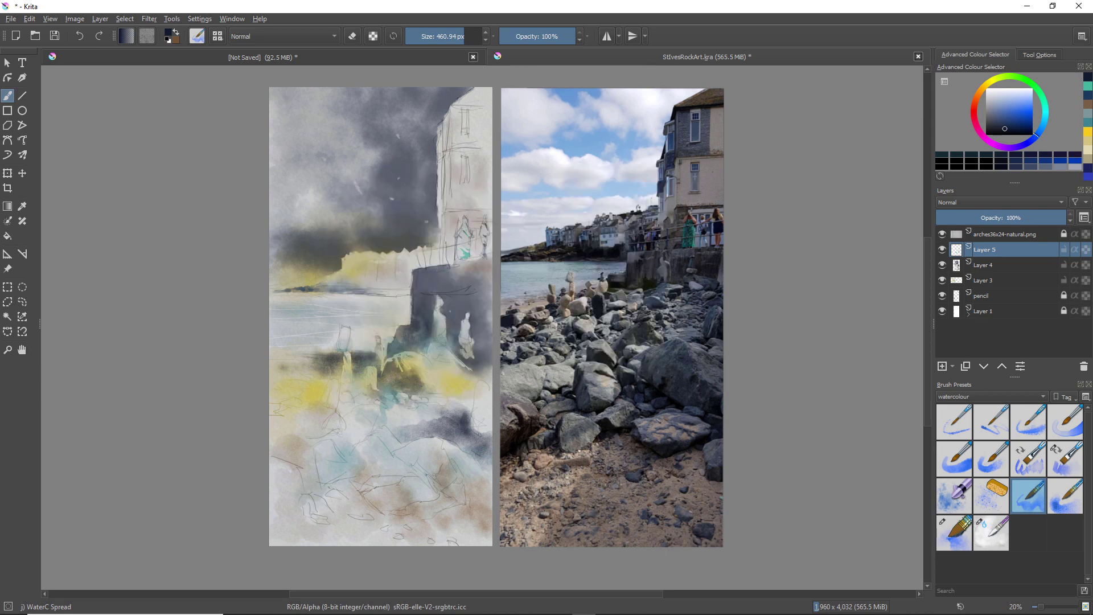
mouse_move(391, 418)
left_mouse_down()
mouse_move(395, 435)
mouse_move(412, 439)
mouse_move(432, 426)
mouse_move(399, 428)
mouse_move(408, 432)
mouse_move(399, 419)
mouse_move(449, 407)
left_mouse_up()
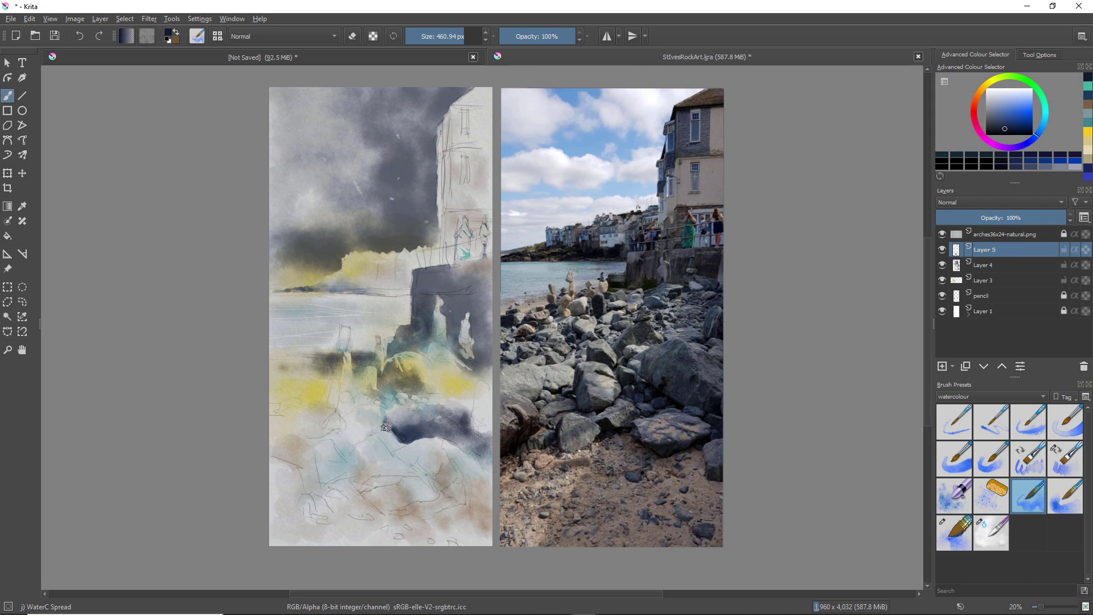
left_click_drag(375, 427, 395, 412)
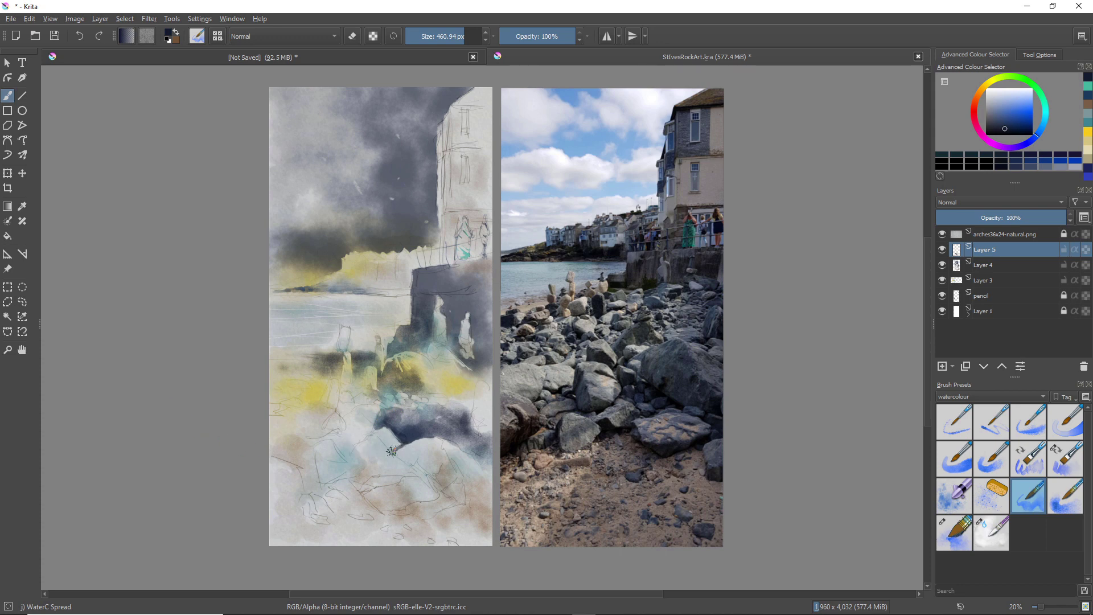
- Paint dark navy shadows along the underside of the pale boulders, running diagonally down to the painting's right edge
left_click_drag(397, 457, 410, 468)
mouse_move(409, 467)
left_mouse_down()
mouse_move(385, 471)
mouse_move(395, 462)
mouse_move(374, 452)
left_mouse_up()
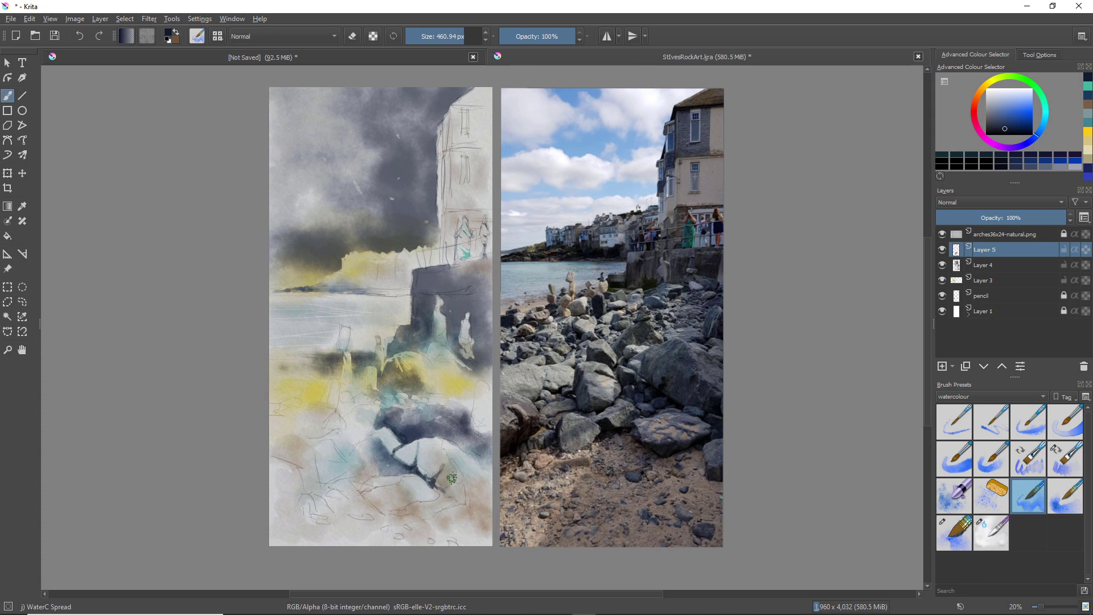
mouse_move(445, 487)
left_mouse_down()
mouse_move(434, 485)
mouse_move(454, 474)
mouse_move(445, 472)
mouse_move(451, 458)
left_mouse_up()
mouse_move(459, 476)
left_mouse_down()
mouse_move(461, 500)
mouse_move(481, 510)
mouse_move(469, 489)
left_mouse_up()
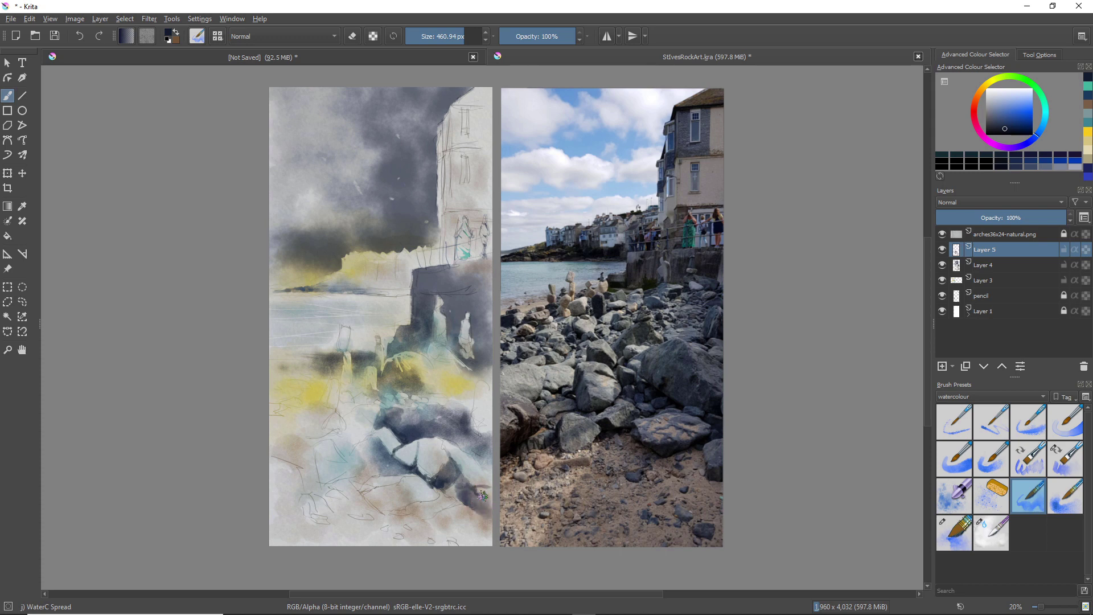
- Extend the dark navy shadow near the right edge and paint branching shadows beneath the blue-tinted foreground boulder
left_click_drag(478, 495, 486, 507)
left_click_drag(362, 484, 353, 481)
mouse_move(366, 479)
left_mouse_down()
mouse_move(379, 475)
mouse_move(359, 475)
mouse_move(369, 465)
mouse_move(346, 480)
mouse_move(387, 476)
mouse_move(351, 453)
mouse_move(354, 477)
mouse_move(334, 482)
left_mouse_up()
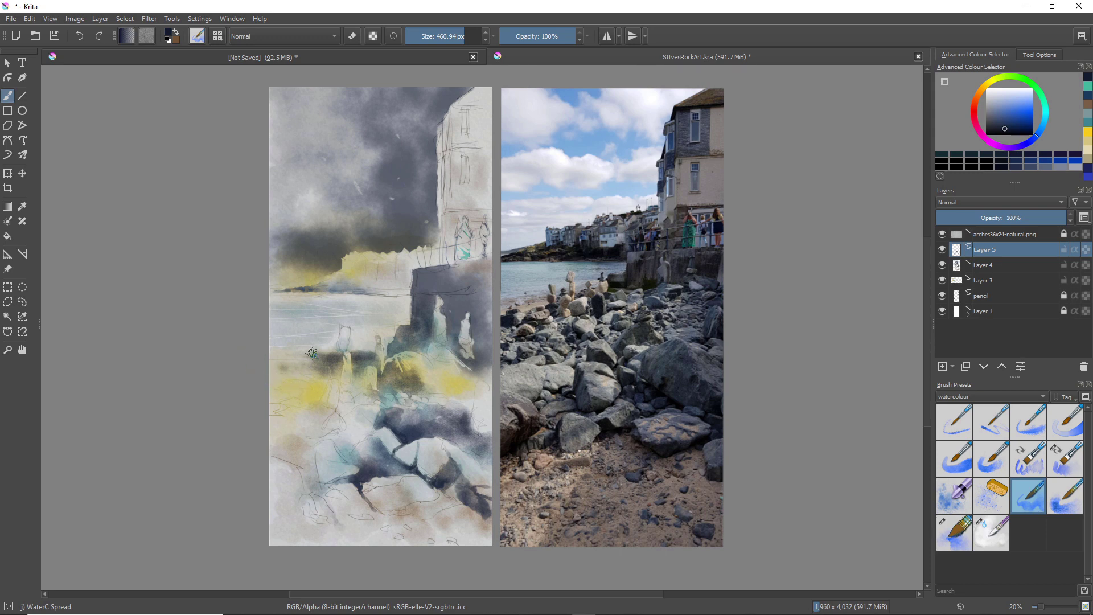
- Paint near-black navy shadows and cracks over the yellow-olive boulder below the wall figures and on the rocks beside it
right_click(381, 377)
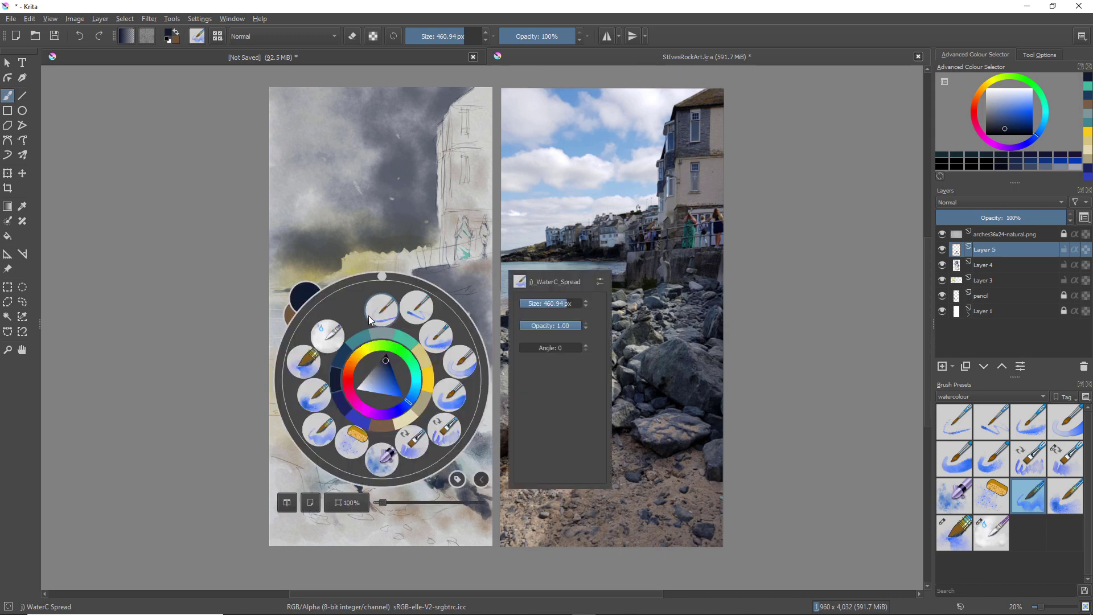
right_click(297, 349)
left_click_drag(392, 377, 397, 375)
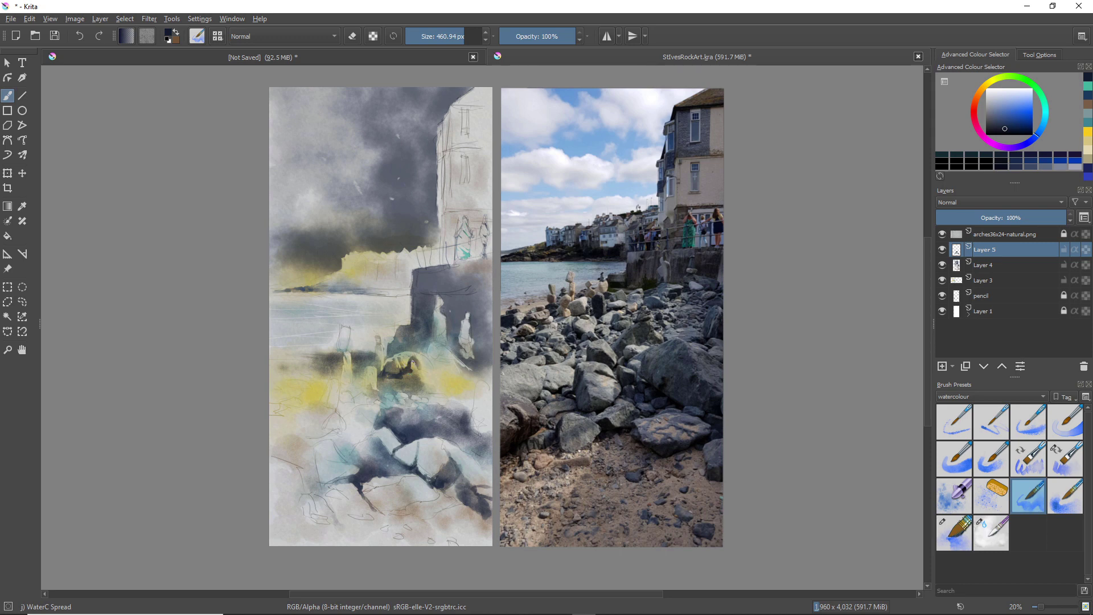
mouse_move(413, 358)
left_mouse_down()
mouse_move(435, 371)
mouse_move(444, 383)
mouse_move(427, 387)
mouse_move(452, 393)
mouse_move(387, 381)
mouse_move(402, 374)
mouse_move(396, 360)
mouse_move(383, 371)
mouse_move(423, 359)
mouse_move(403, 350)
mouse_move(418, 355)
mouse_move(408, 383)
mouse_move(456, 363)
left_mouse_up()
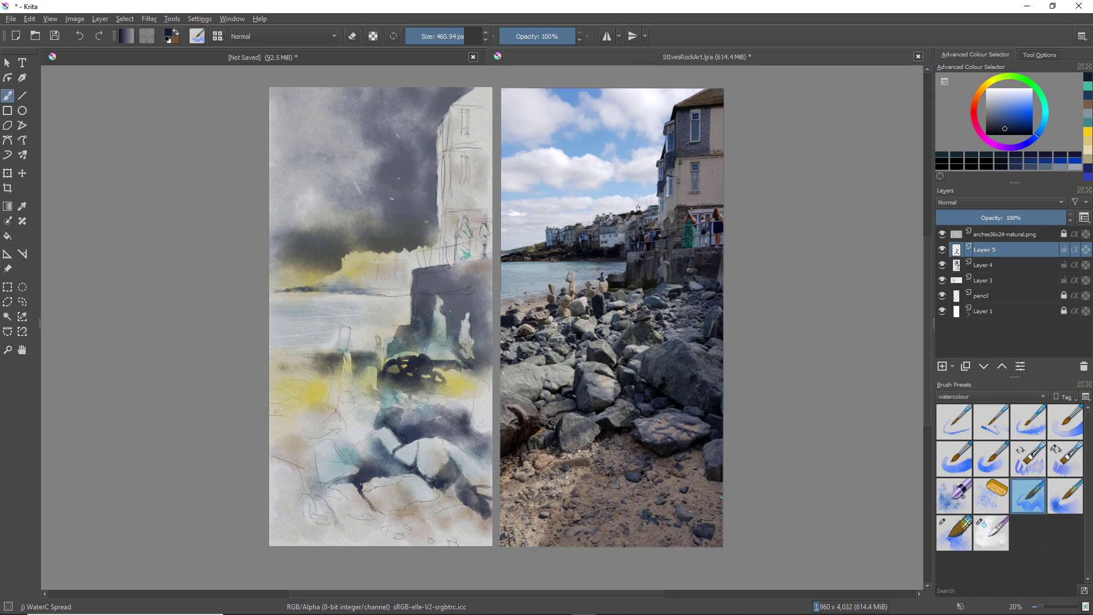
mouse_move(477, 353)
left_mouse_down()
mouse_move(488, 354)
mouse_move(478, 347)
left_mouse_up()
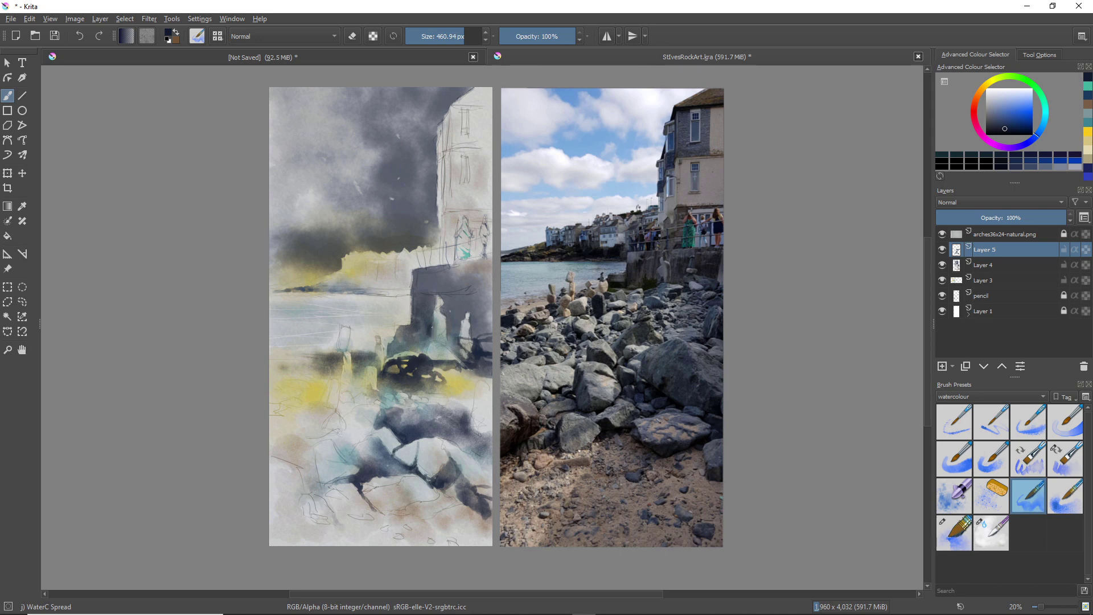
- Darken the base of the taller wall figure, scratch thin pale lines over the dark mound with the 38 px Eraser Circle, and shade the adjacent rock
left_click_drag(430, 342, 423, 352)
key("slash")
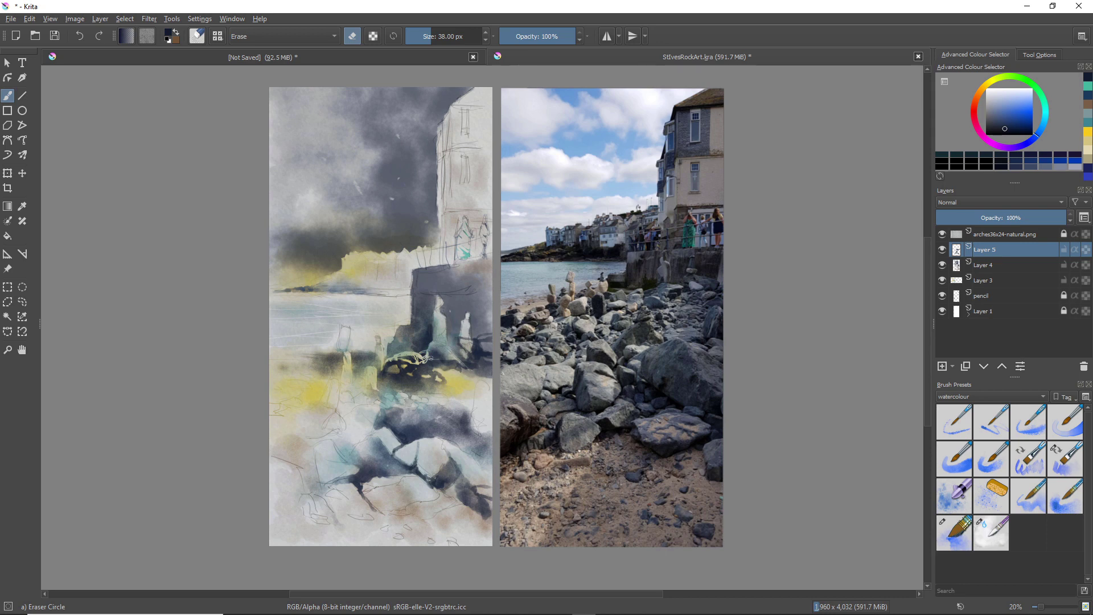
left_click_drag(443, 366, 425, 365)
key("slash")
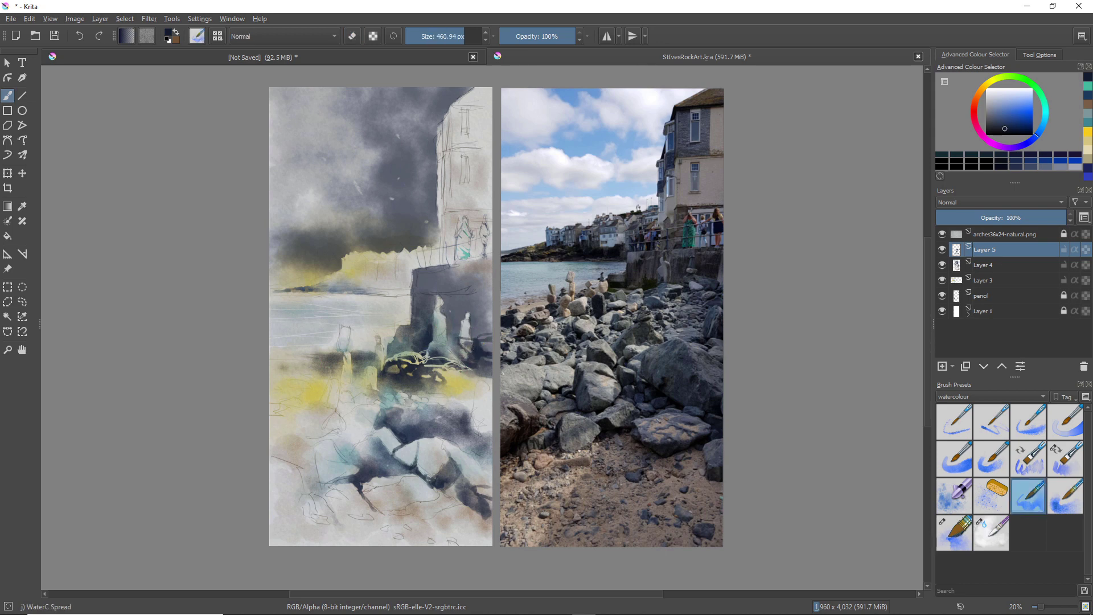
key("slash")
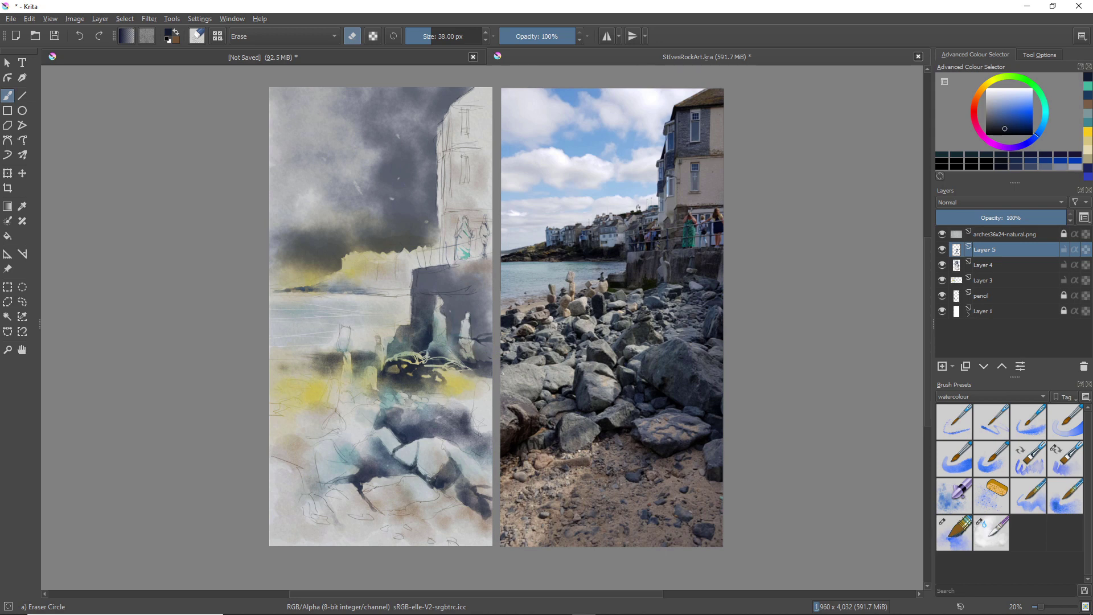
key("slash")
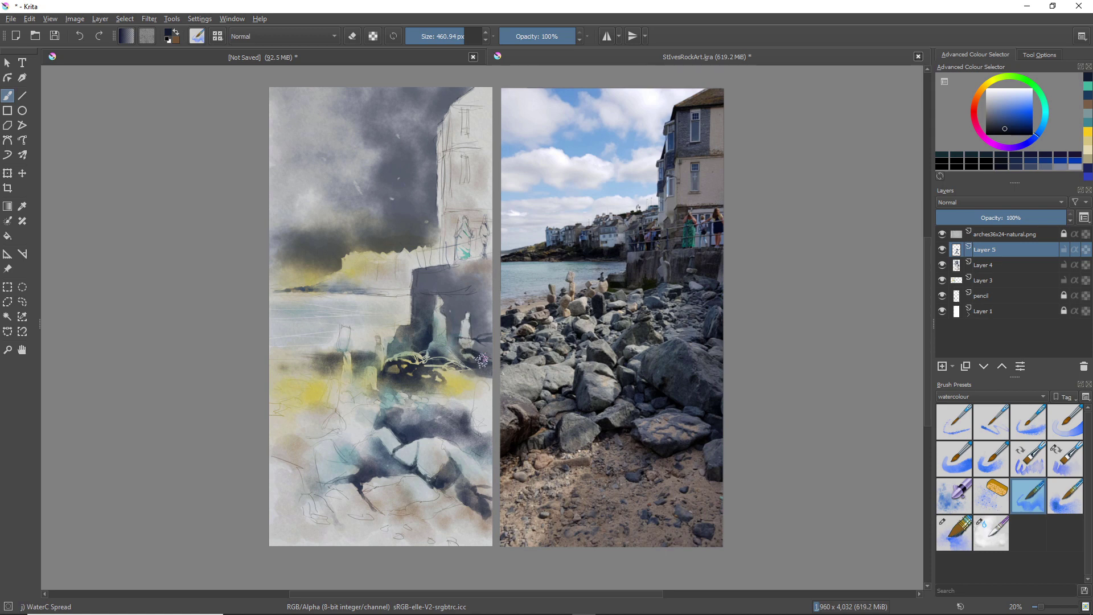
left_click_drag(471, 359, 488, 361)
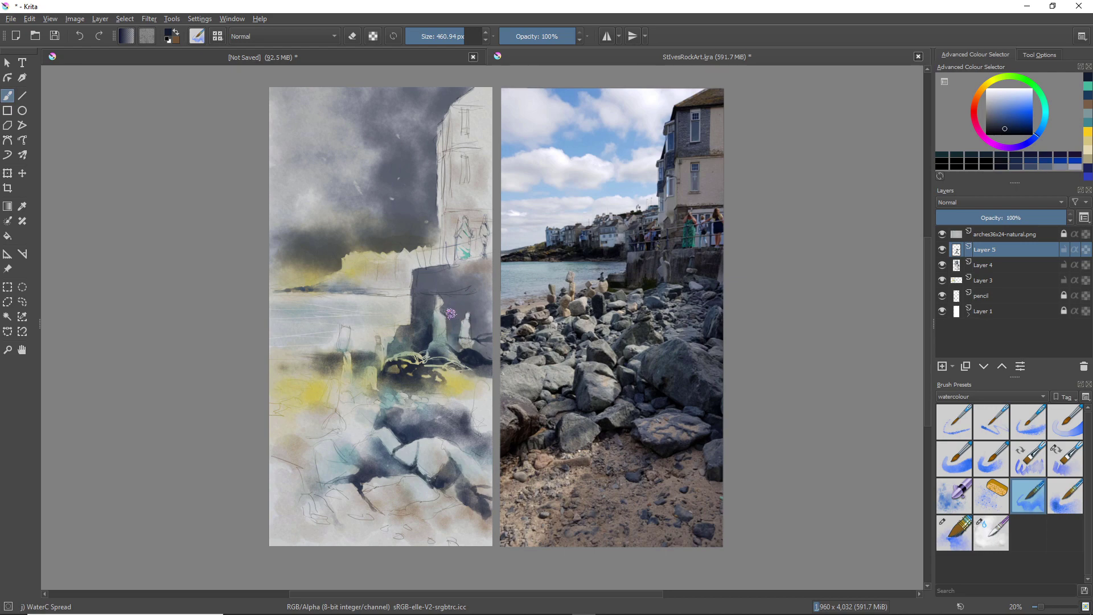
- Reduce the WaterC Spread brush to 215 px and paint dark navy around the smaller pale wall figure, defining its head, shoulders and base
scroll(467, 326, "up", 1)
scroll(466, 326, "down", 2)
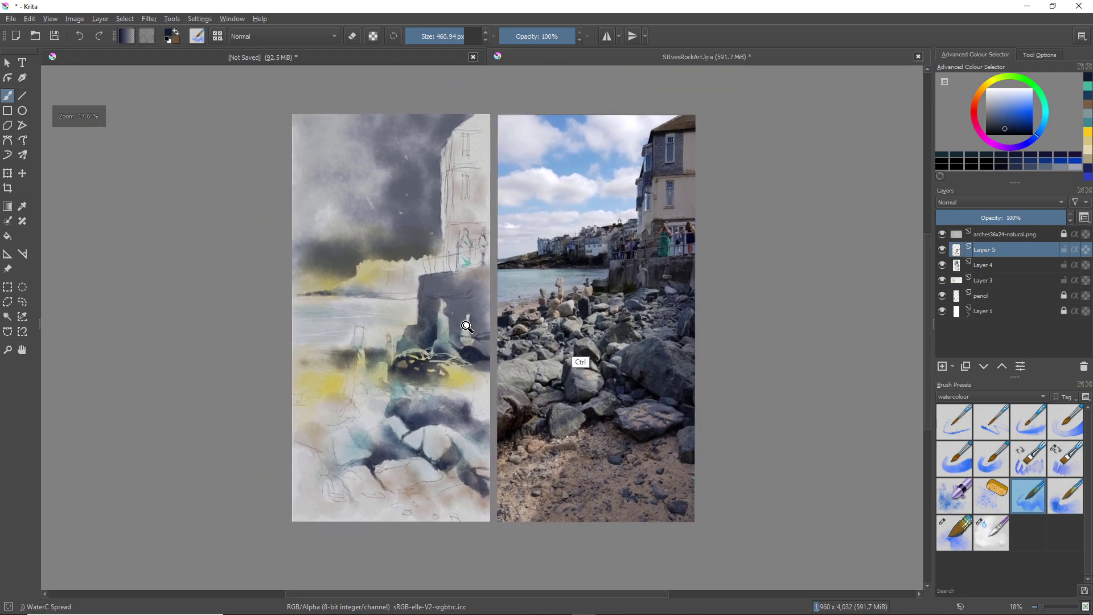
scroll(459, 316, "up", 8)
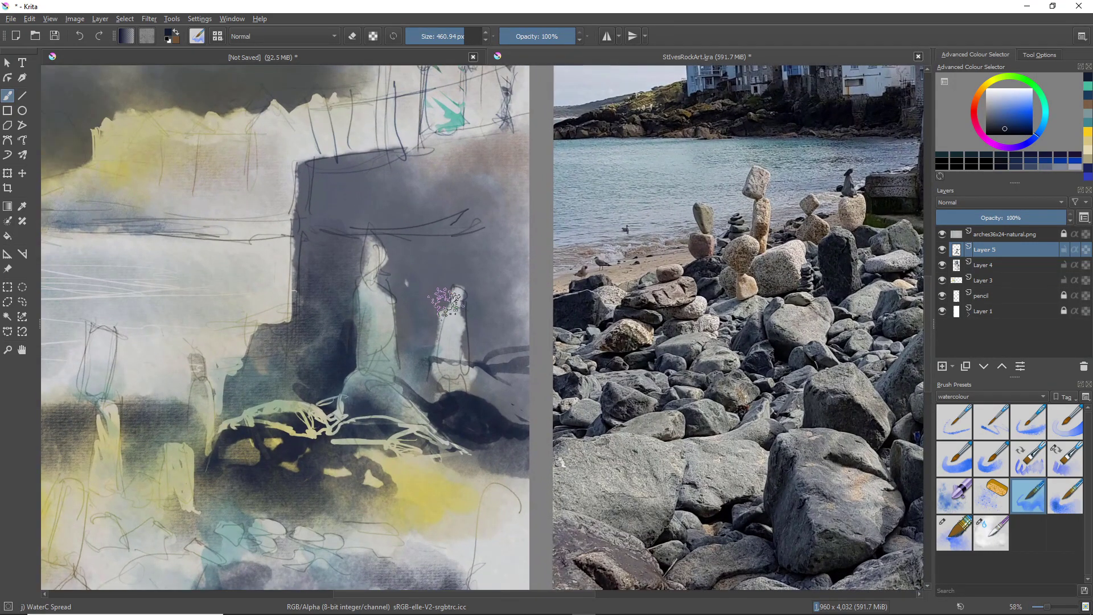
key("bracketleft")
key("bracketleft")
key("bracketleft")
key("bracketleft")
key("bracketleft")
key("bracketleft")
key("bracketleft")
key("bracketleft")
key("bracketleft")
key("bracketleft")
key("bracketleft")
key("bracketleft")
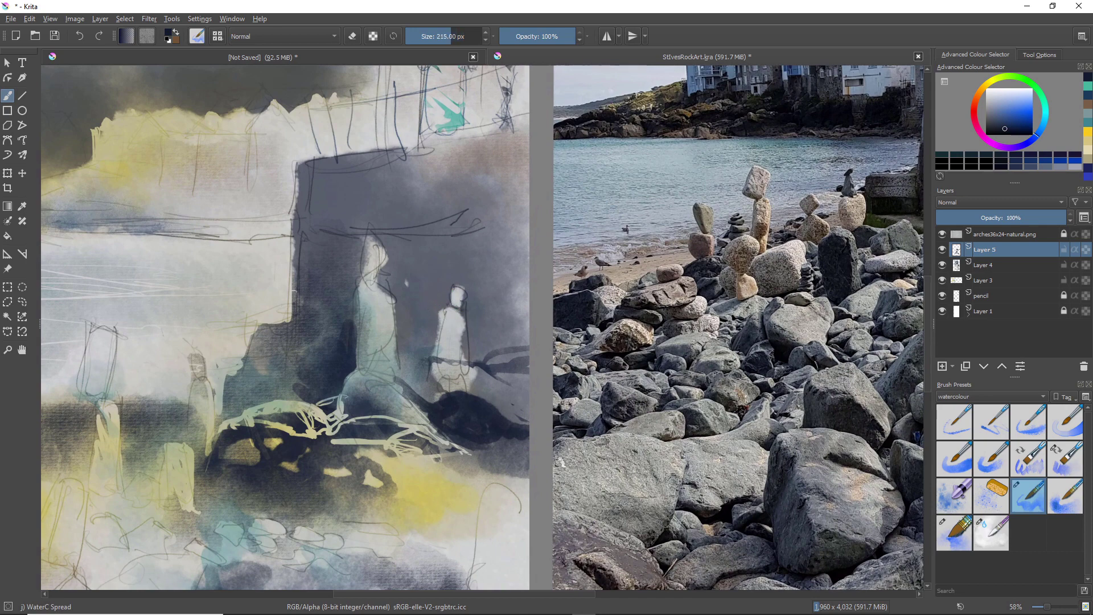
left_click_drag(450, 307, 471, 342)
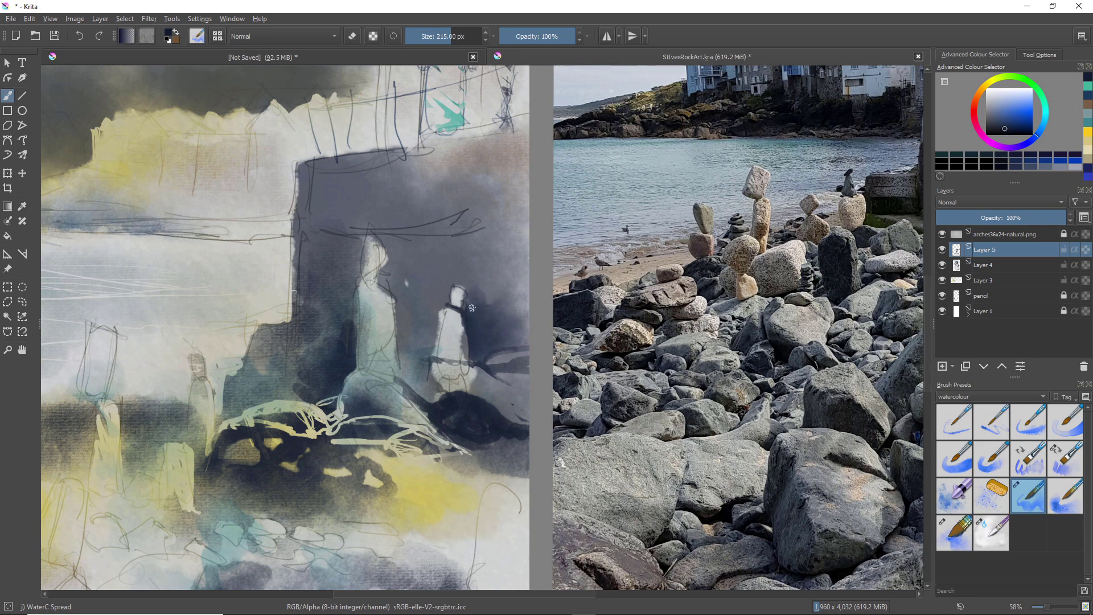
left_click_drag(469, 310, 464, 288)
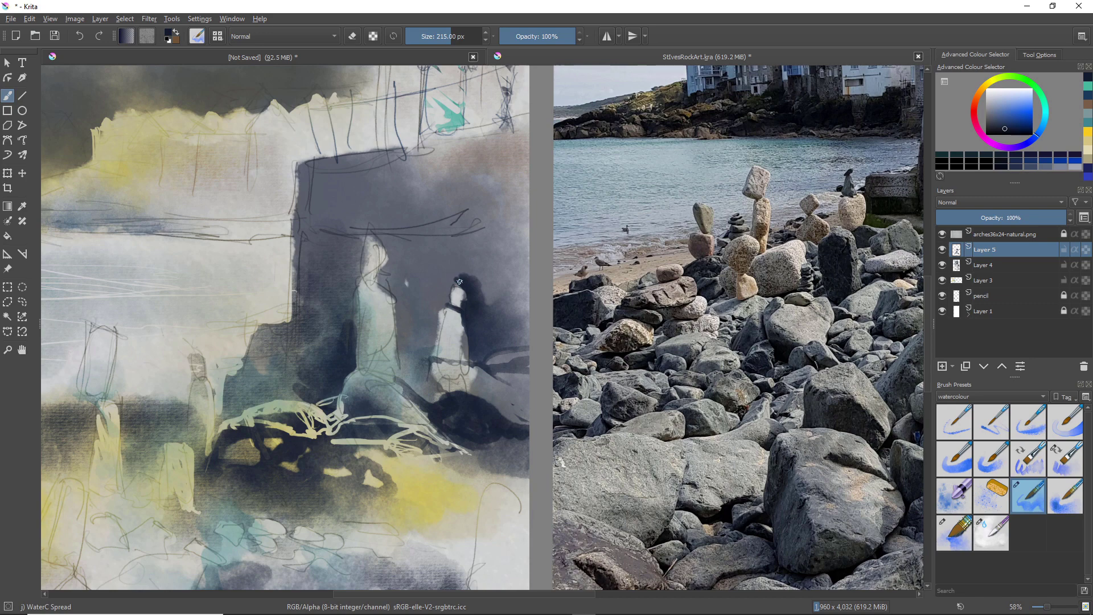
mouse_move(455, 283)
left_mouse_down()
mouse_move(430, 313)
mouse_move(437, 307)
mouse_move(432, 339)
mouse_move(422, 322)
mouse_move(420, 335)
mouse_move(415, 320)
mouse_move(444, 272)
mouse_move(434, 274)
mouse_move(439, 292)
mouse_move(433, 276)
mouse_move(476, 267)
mouse_move(456, 238)
mouse_move(504, 230)
mouse_move(492, 309)
mouse_move(502, 272)
mouse_move(451, 248)
mouse_move(427, 248)
mouse_move(437, 262)
mouse_move(418, 257)
mouse_move(409, 284)
mouse_move(400, 279)
mouse_move(409, 348)
mouse_move(360, 277)
mouse_move(395, 291)
mouse_move(405, 379)
mouse_move(427, 363)
left_mouse_up()
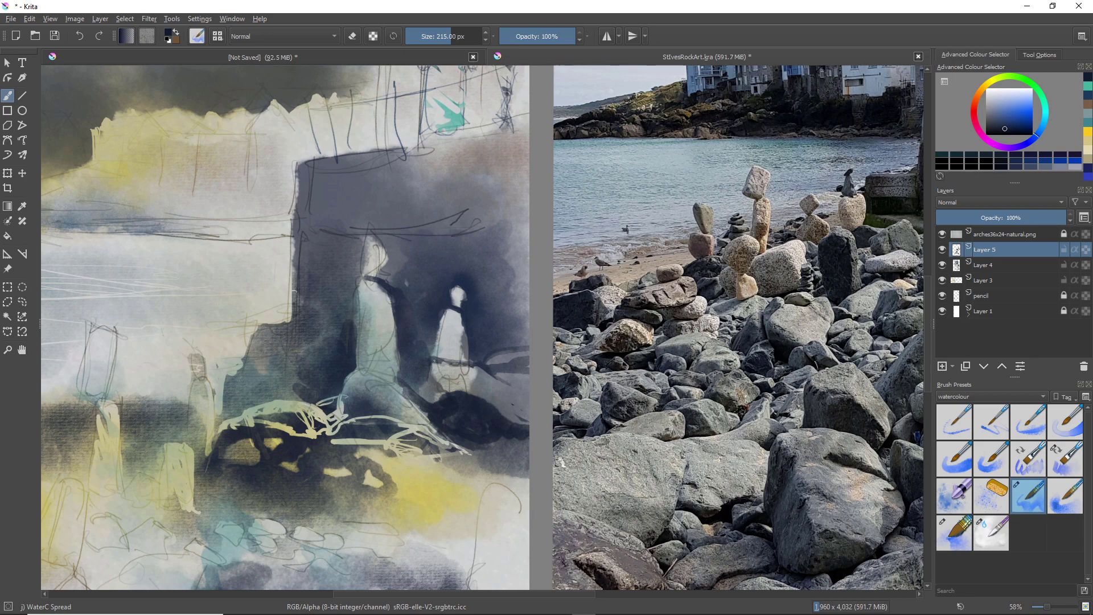
mouse_move(429, 361)
left_mouse_down()
mouse_move(432, 395)
mouse_move(414, 376)
left_mouse_up()
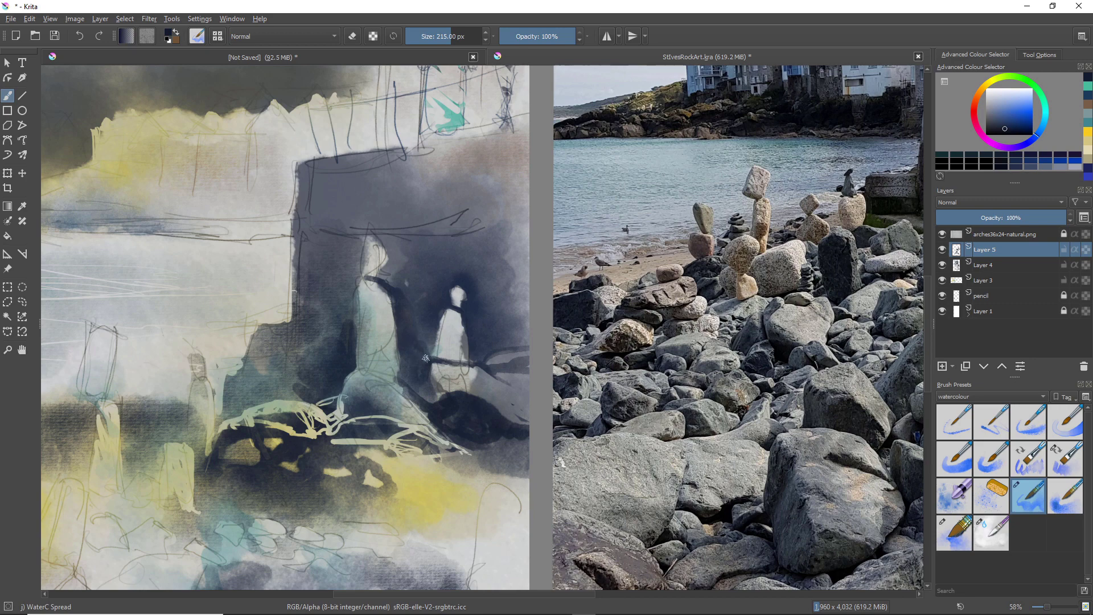
- Carve out the taller wall figure's head and neck with dark navy and deepen the shadows beside the mound and beach figures
mouse_move(391, 261)
left_mouse_down()
mouse_move(368, 276)
mouse_move(401, 268)
mouse_move(393, 229)
mouse_move(382, 222)
mouse_move(386, 238)
mouse_move(370, 227)
mouse_move(396, 252)
mouse_move(381, 214)
mouse_move(412, 218)
mouse_move(419, 185)
mouse_move(408, 217)
mouse_move(418, 265)
mouse_move(403, 292)
mouse_move(394, 288)
mouse_move(414, 286)
mouse_move(380, 270)
mouse_move(386, 279)
mouse_move(342, 300)
mouse_move(359, 290)
mouse_move(355, 267)
mouse_move(350, 330)
mouse_move(338, 281)
mouse_move(353, 267)
mouse_move(352, 243)
mouse_move(350, 267)
left_mouse_up()
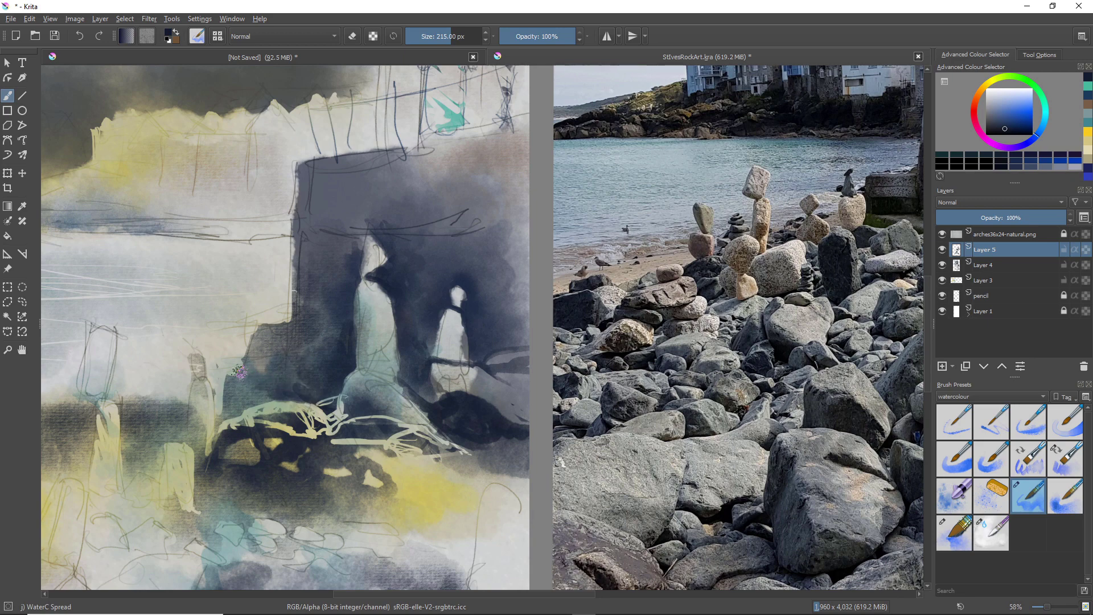
mouse_move(275, 366)
left_mouse_down()
mouse_move(158, 376)
mouse_move(112, 421)
mouse_move(276, 386)
mouse_move(180, 378)
mouse_move(363, 381)
left_mouse_up()
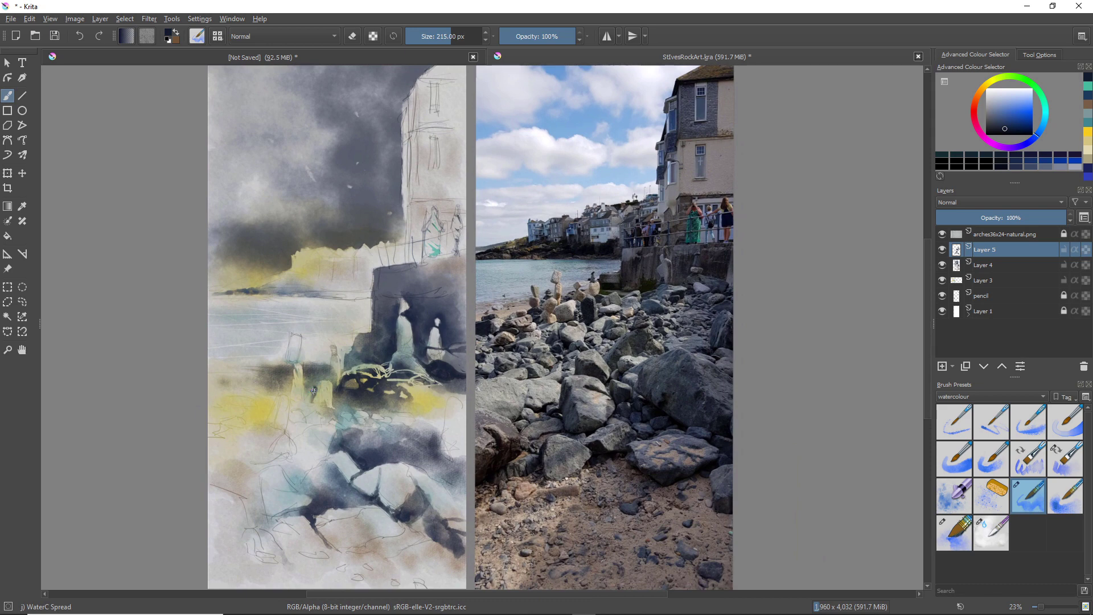
left_click_drag(307, 391, 306, 401)
- Erase more thin pale lines across the dark mound below the wall figures with the 38 px Eraser Circle
key("slash")
left_click_drag(366, 399, 407, 408)
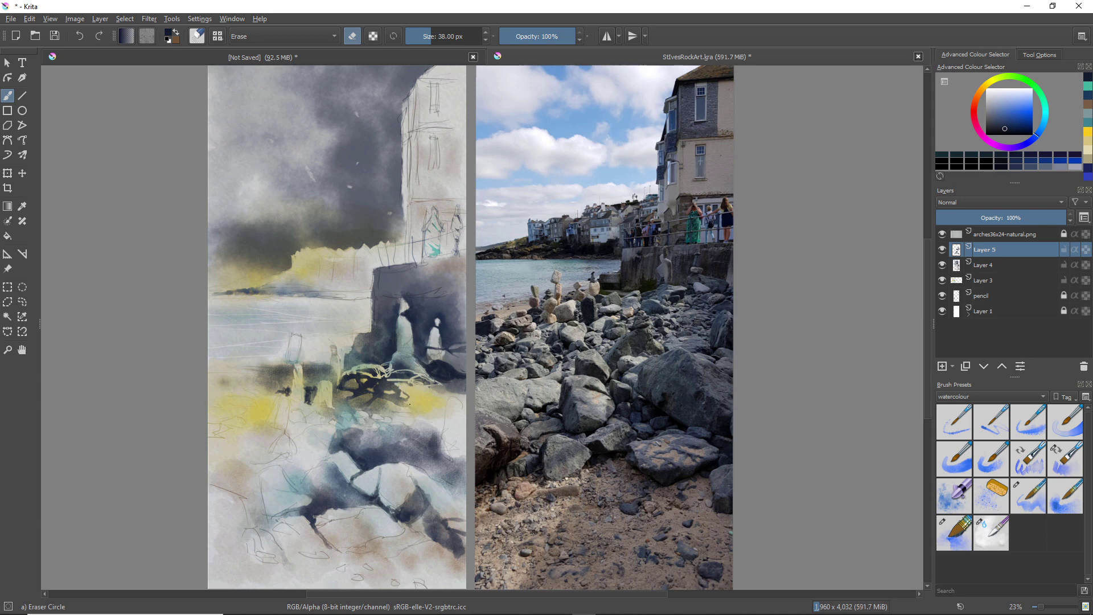
left_click_drag(397, 371, 413, 373)
key("/")
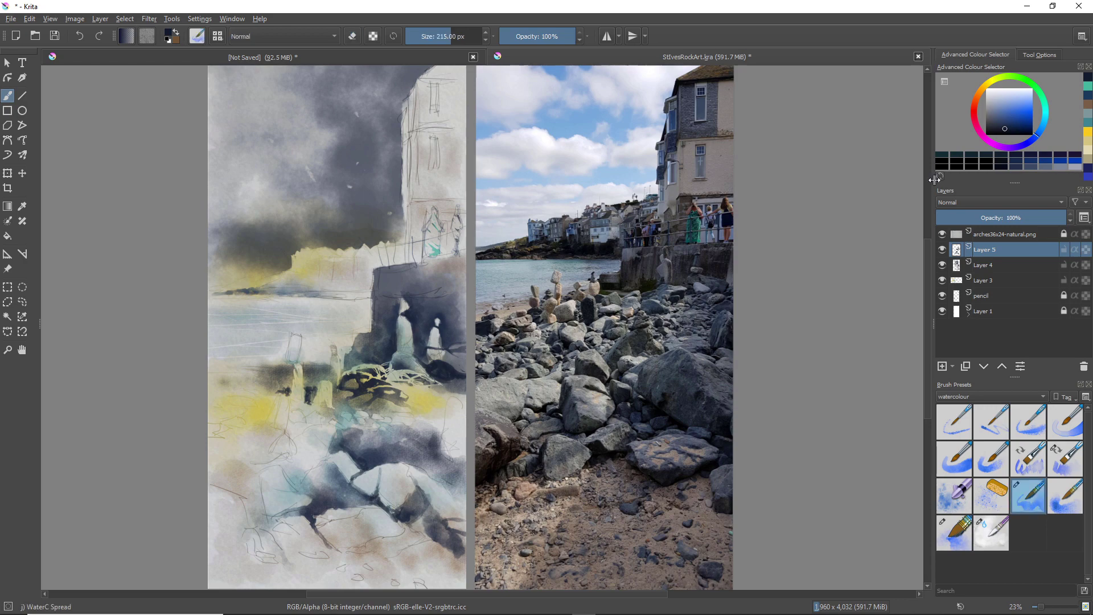
- Pick a muted red-brown and paint the standing figures at the water's edge with WaterC Spread
right_click(342, 213)
left_click(348, 217)
right_click(345, 215)
mouse_move(300, 340)
left_mouse_down()
mouse_move(290, 350)
mouse_move(295, 401)
left_mouse_up()
left_click_drag(335, 346, 333, 380)
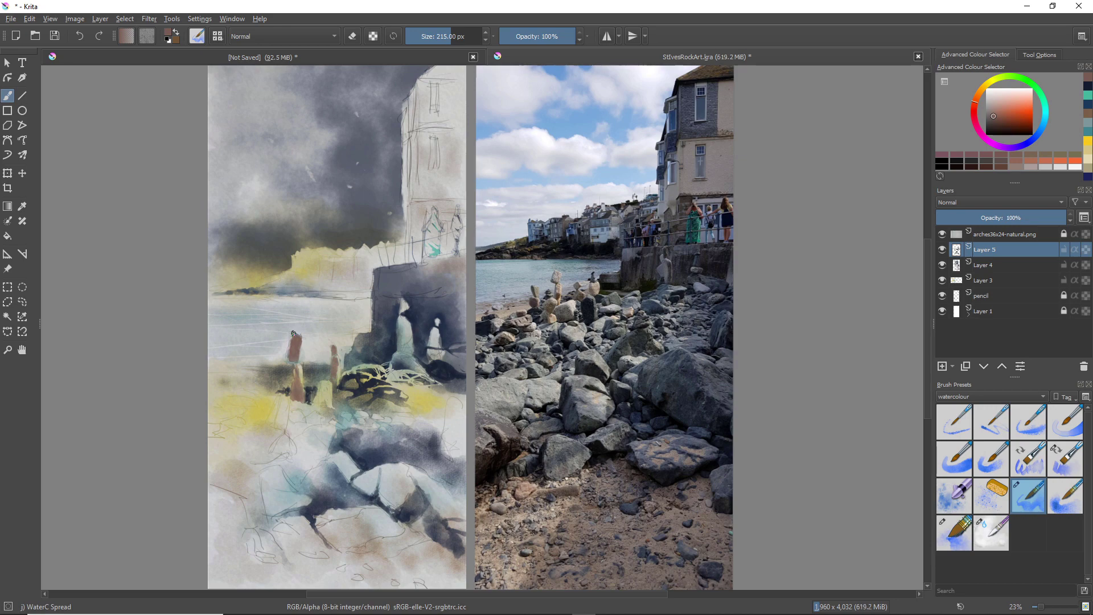
- Pick a dark blue and shade the red-brown figures at the water's edge
right_click(223, 334)
left_click(266, 320)
right_click(265, 320)
left_click_drag(295, 337, 299, 348)
left_click_drag(291, 342, 293, 401)
- On Layer 5, deepen the dark blue on the upper part of the leftmost beach figure and break it with thin pale streaks
key("Page_Down")
key("Page_Down")
key("e")
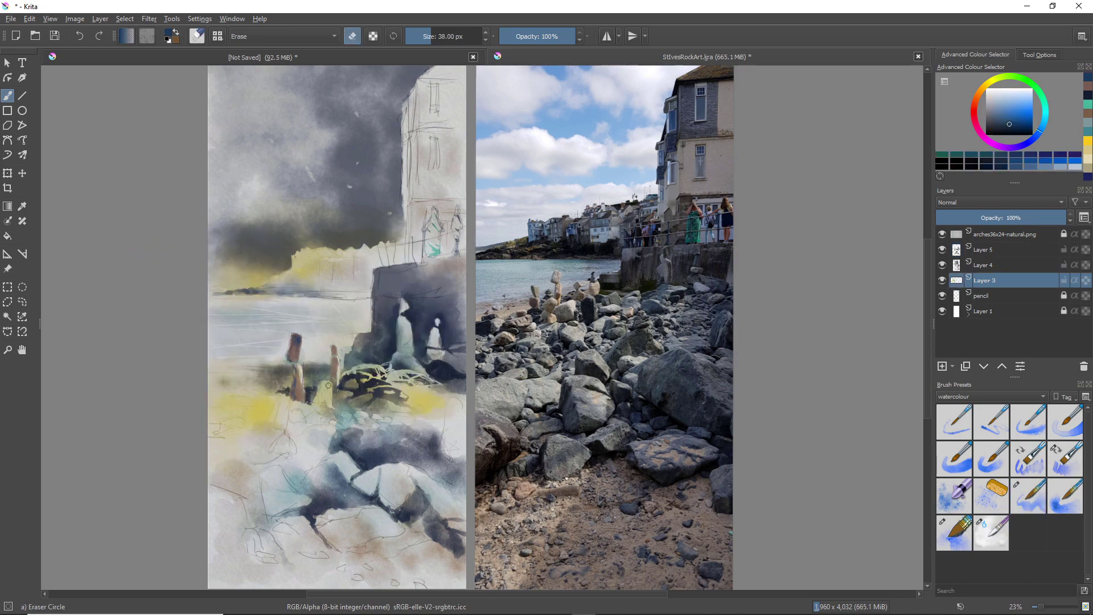
key("e")
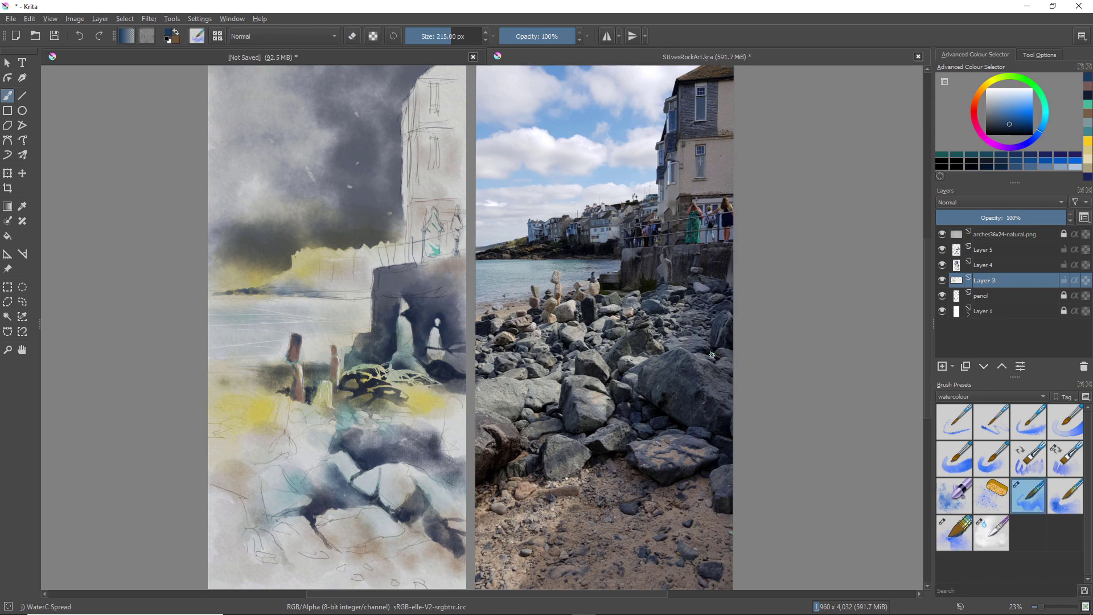
key("Page_Up")
key("Page_Up")
left_click_drag(294, 335, 298, 358)
key("slash")
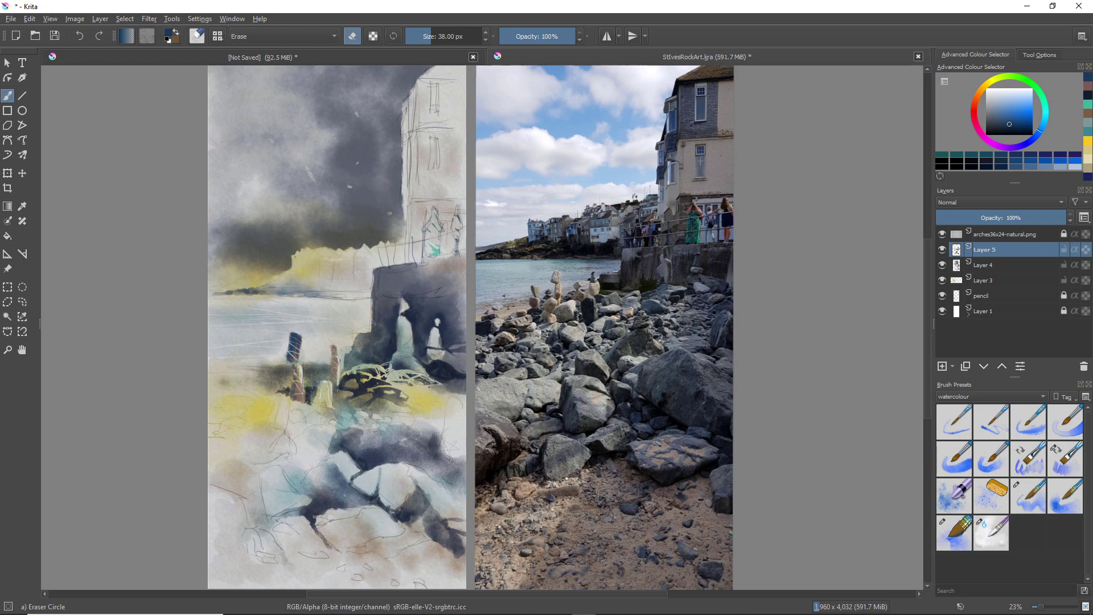
- Wash dark blue and then green over the rocks on the beach with the 188 px WaterC Spread WideArea brush
key("slash")
mouse_move(245, 415)
left_mouse_down()
mouse_move(203, 410)
mouse_move(293, 454)
mouse_move(225, 495)
mouse_move(274, 544)
mouse_move(213, 550)
left_mouse_up()
right_click(370, 288)
left_click(380, 255)
left_click(370, 282)
left_click_drag(250, 504, 244, 532)
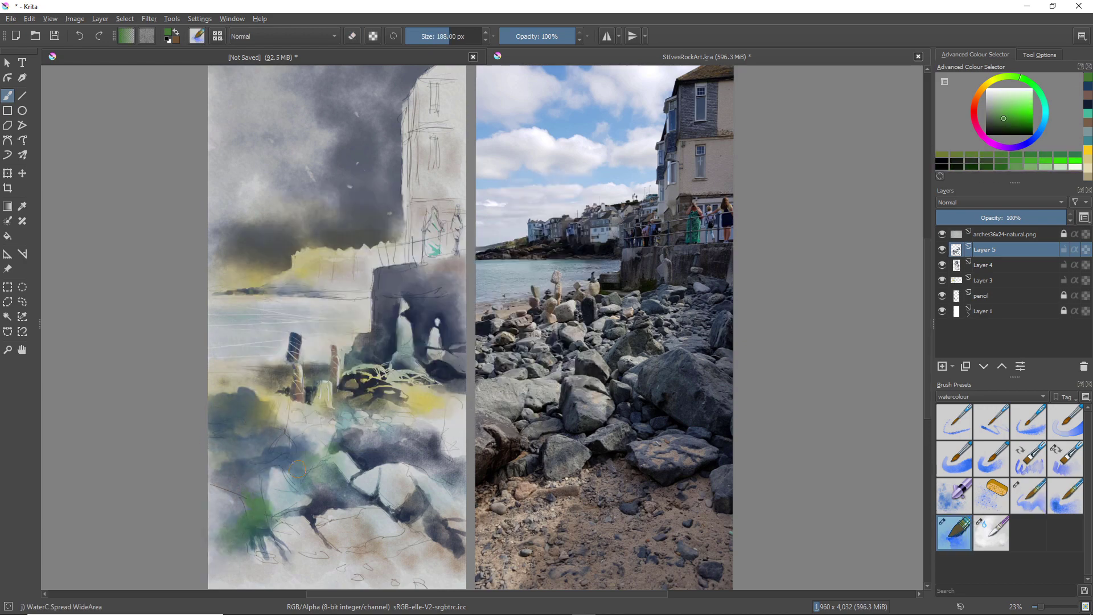
left_click_drag(328, 459, 305, 436)
left_click_drag(430, 421, 447, 411)
- Pick yellow and glaze it over the distant hillside, the building and the two pale wall figures
right_click(333, 280)
left_click(290, 295)
left_click_drag(318, 269, 360, 279)
left_click_drag(455, 144, 419, 197)
left_click_drag(402, 343, 439, 355)
- Pick a bright orange and wash it over the foreground boulders and sand
right_click(345, 277)
left_click(309, 262)
left_click_drag(344, 450, 303, 505)
left_click_drag(349, 533, 399, 541)
left_click_drag(415, 483, 441, 513)
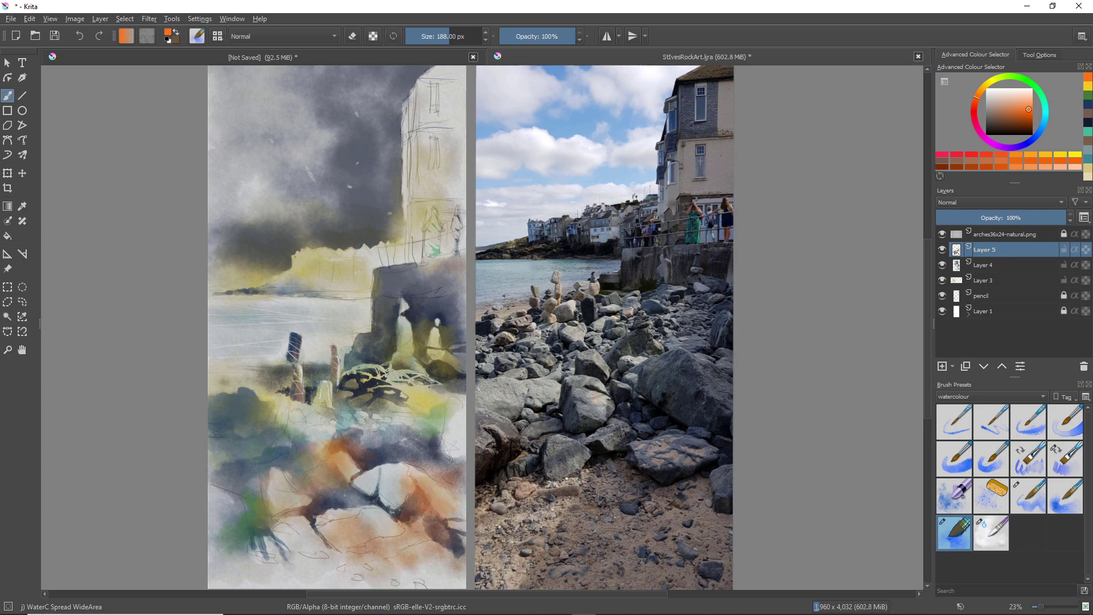
- Pick a light blue and wash it over the building's facade
right_click(528, 234)
right_click(552, 235)
left_click(584, 255)
left_click(555, 238)
mouse_move(422, 191)
left_mouse_down()
mouse_move(426, 130)
mouse_move(452, 110)
left_mouse_up()
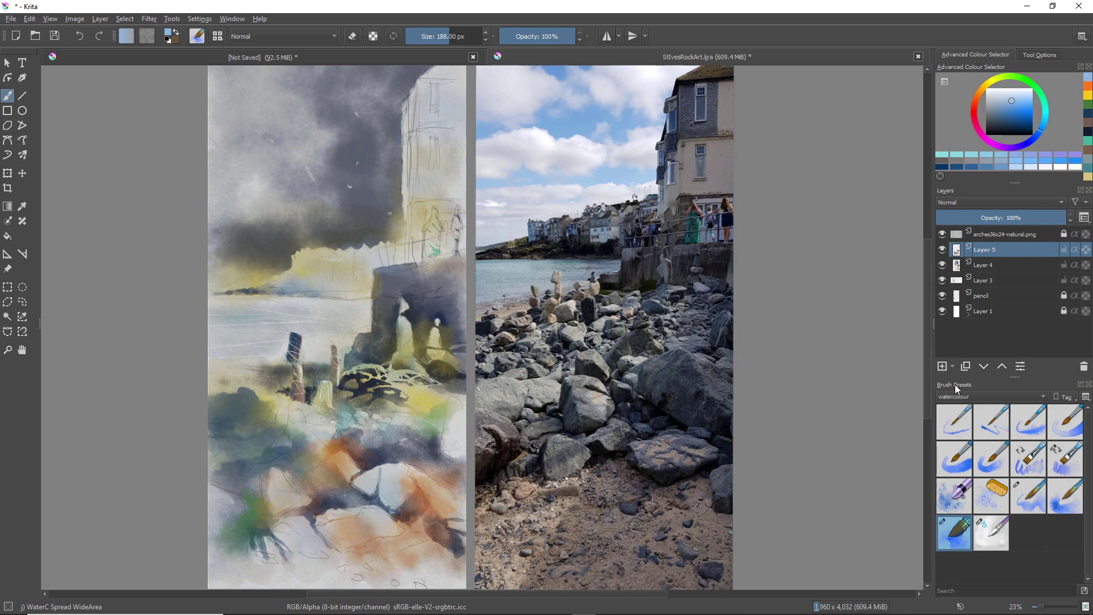
- Add a paint layer above Layer 5 and paint dark blue shadows among the rocks around the mound and beach figures
left_click(945, 369)
left_click(1088, 113)
right_click(330, 336)
left_click(273, 360)
right_click(273, 358)
left_click(231, 414)
mouse_move(354, 459)
left_mouse_down()
mouse_move(339, 449)
mouse_move(358, 467)
left_mouse_up()
mouse_move(344, 421)
left_mouse_down()
mouse_move(400, 427)
mouse_move(381, 409)
mouse_move(396, 411)
mouse_move(400, 378)
mouse_move(379, 361)
mouse_move(416, 354)
mouse_move(407, 356)
left_mouse_up()
mouse_move(260, 414)
left_mouse_down()
mouse_move(278, 389)
mouse_move(274, 368)
mouse_move(284, 416)
mouse_move(274, 422)
mouse_move(270, 404)
mouse_move(247, 405)
mouse_move(245, 422)
mouse_move(230, 413)
left_mouse_up()
- Outline the rocks beneath the beach figures with near-black navy strokes of the 215 px WaterC Spread brush
right_click(229, 379)
left_click(244, 421)
mouse_move(258, 407)
left_mouse_down()
mouse_move(287, 427)
mouse_move(268, 410)
mouse_move(236, 428)
mouse_move(291, 405)
mouse_move(301, 423)
mouse_move(336, 431)
mouse_move(326, 404)
mouse_move(315, 412)
mouse_move(344, 419)
mouse_move(306, 412)
left_mouse_up()
mouse_move(346, 400)
left_mouse_down()
mouse_move(310, 403)
mouse_move(336, 398)
mouse_move(284, 426)
left_mouse_up()
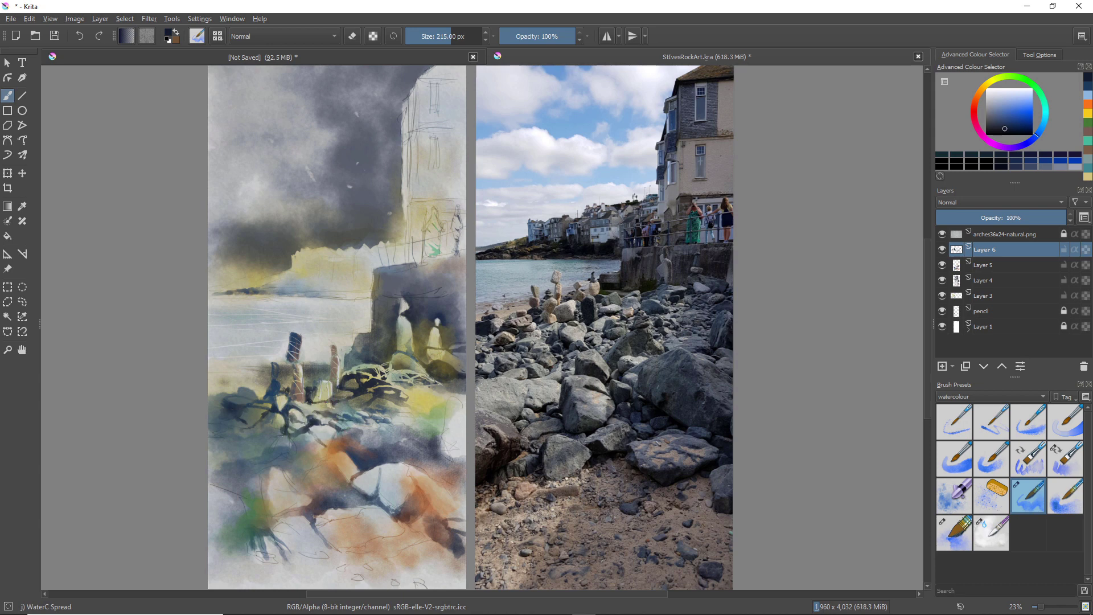
- Add near-black navy strokes to the large dark boulder and deepen the shadows beneath the pale boulder in front of it
mouse_move(343, 452)
left_mouse_down()
mouse_move(340, 442)
mouse_move(398, 435)
mouse_move(430, 464)
mouse_move(450, 447)
mouse_move(415, 454)
left_mouse_up()
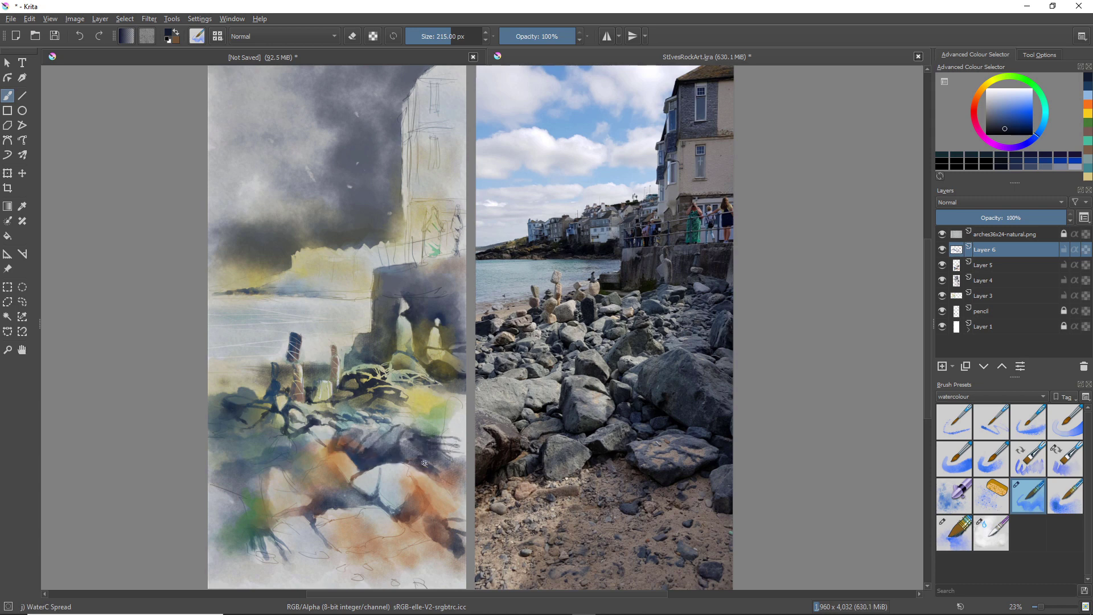
left_click_drag(411, 404, 405, 411)
left_click_drag(349, 490, 396, 518)
- Paint dark navy cracks around the front-left orange boulders and small pebble marks along the bottom sand
mouse_move(326, 485)
left_mouse_down()
mouse_move(345, 495)
mouse_move(313, 497)
mouse_move(340, 504)
mouse_move(264, 521)
mouse_move(299, 494)
mouse_move(290, 509)
mouse_move(251, 509)
mouse_move(261, 521)
left_mouse_up()
mouse_move(279, 469)
left_mouse_down()
mouse_move(293, 495)
mouse_move(267, 515)
mouse_move(351, 553)
mouse_move(330, 559)
left_mouse_up()
left_click_drag(336, 568, 363, 580)
left_click_drag(392, 583, 399, 586)
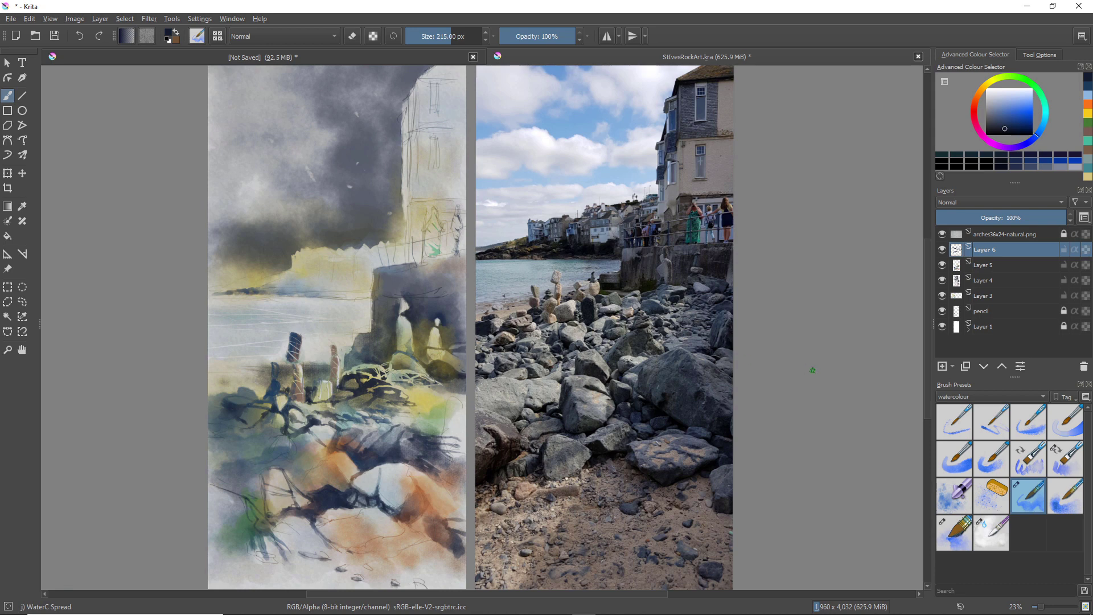
- Add a paint layer above Layer 6 and test the WaterC Basic Lines-Dry brush on the harbour wall's railing, reducing it to 55 px
left_click(942, 367)
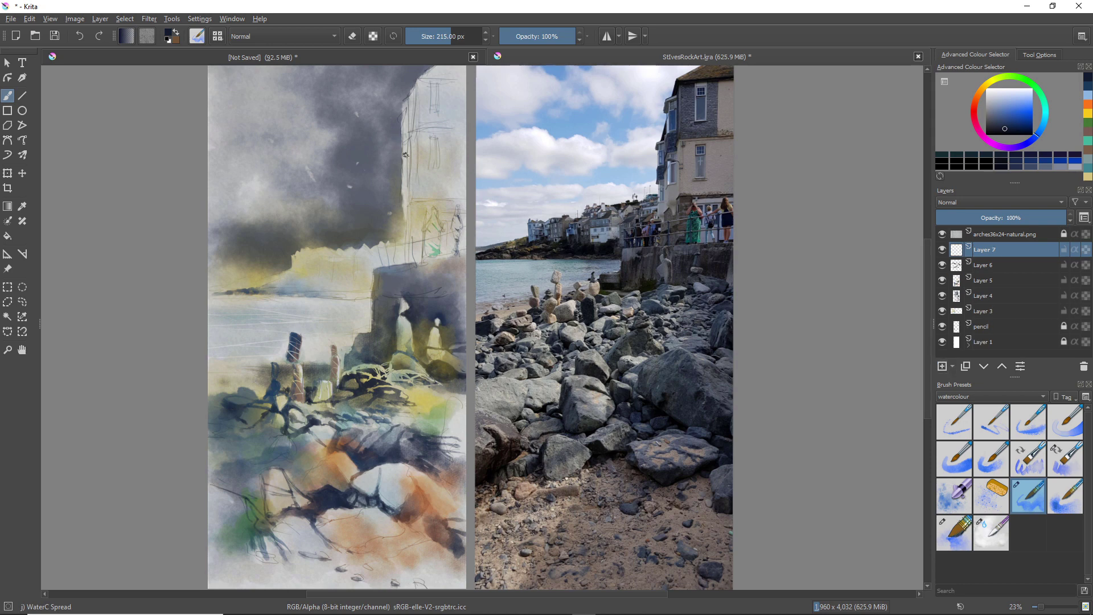
right_click(361, 268)
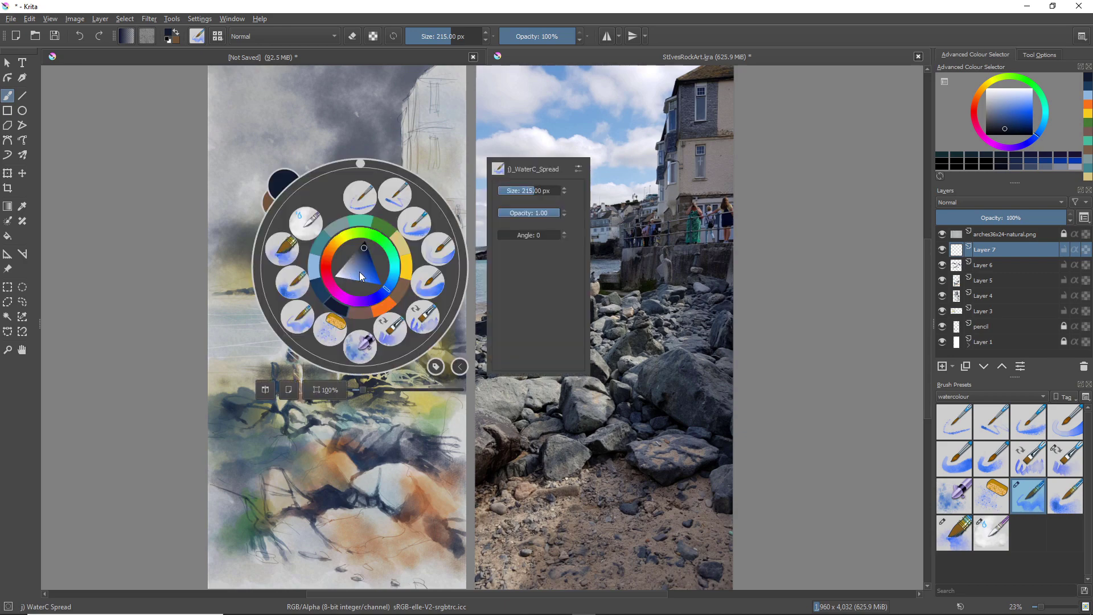
left_click(357, 203)
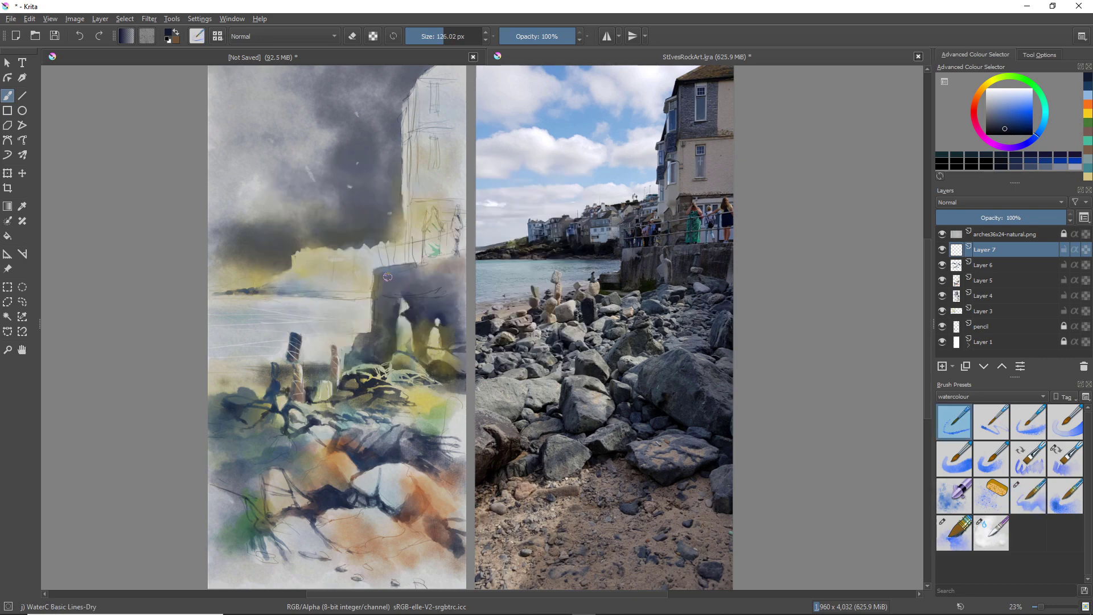
key("bracketleft")
key("bracketleft")
key("bracketleft")
key("bracketleft")
key("bracketleft")
key("bracketleft")
key("bracketleft")
key("bracketleft")
right_click(370, 223)
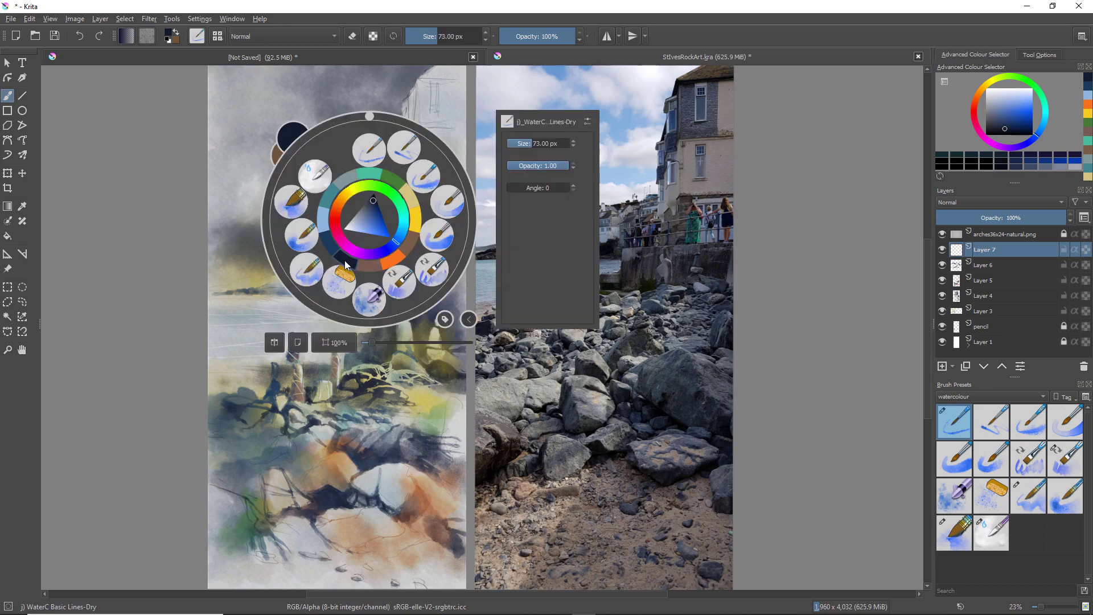
right_click(346, 226)
right_click(376, 232)
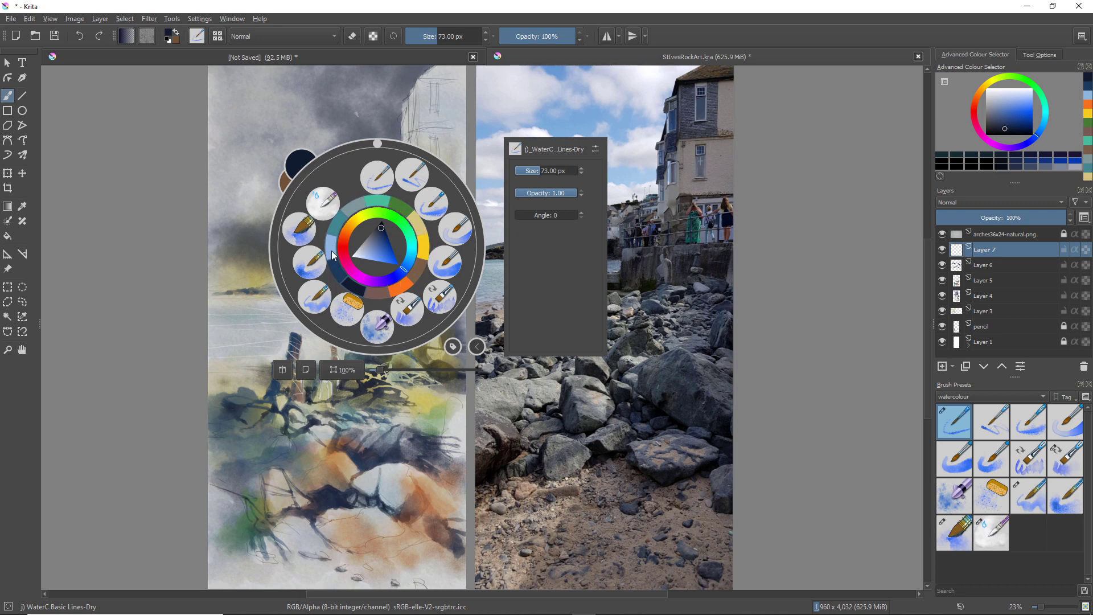
right_click(317, 217)
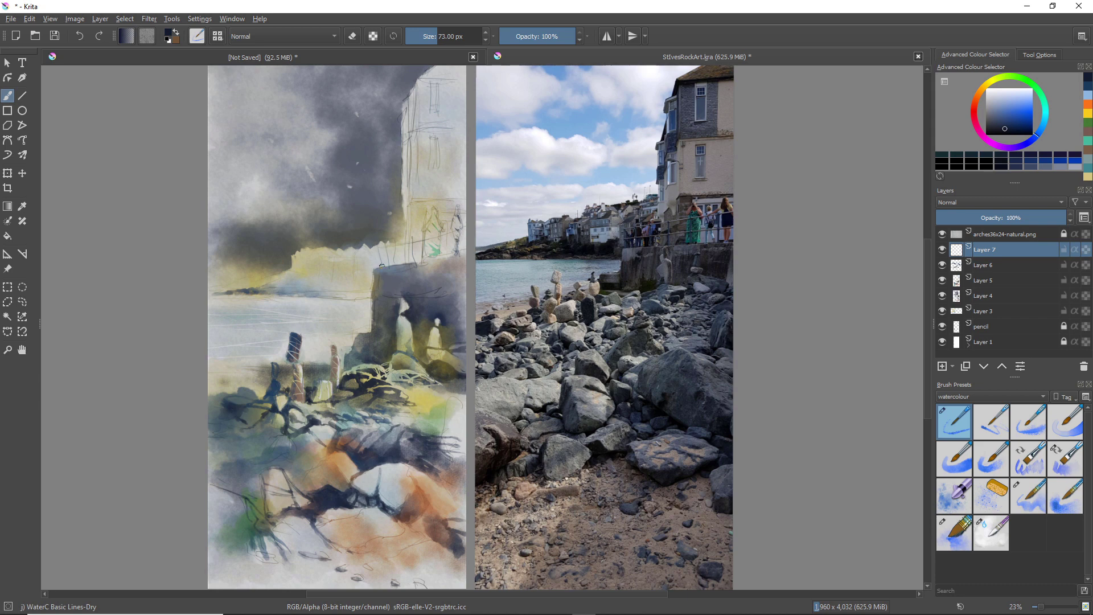
left_click_drag(375, 246, 381, 263)
key("bracketleft")
mouse_move(387, 259)
left_mouse_down()
mouse_move(415, 262)
mouse_move(304, 197)
mouse_move(337, 215)
left_mouse_up()
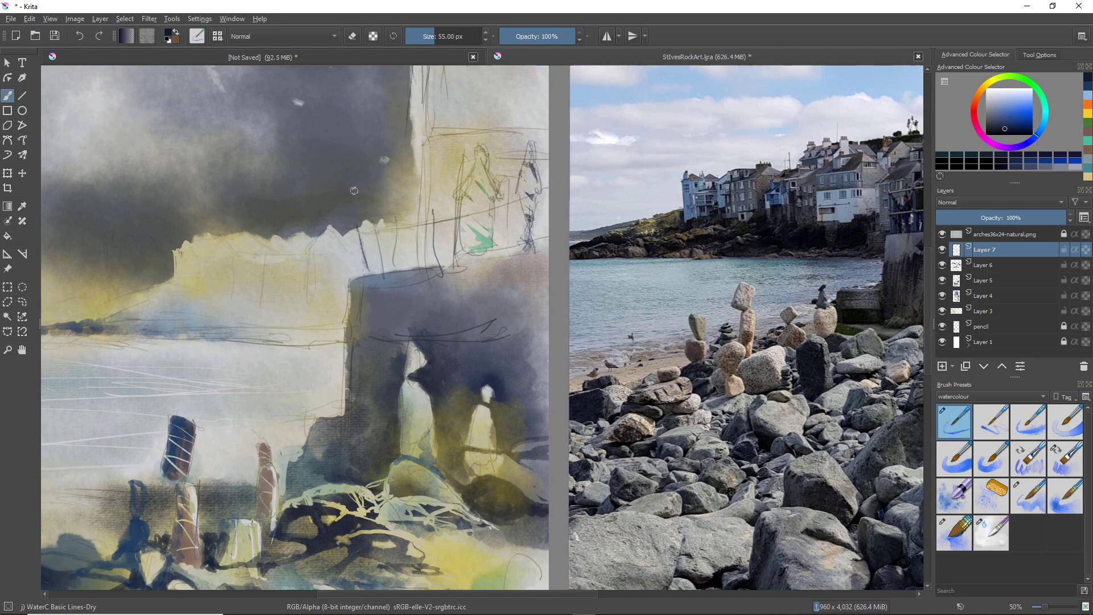
- Try the WaterC Basic Lines-Wet brush at 51 px on the railing posts and undo its strokes
right_click(355, 246)
left_click(377, 169)
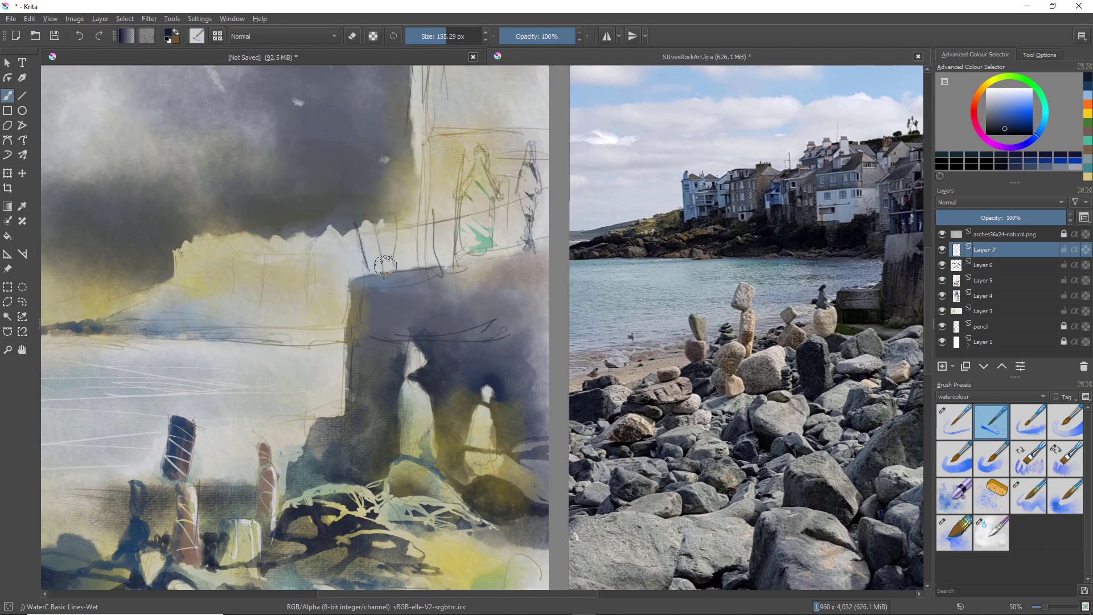
key("bracketleft")
key("bracketleft")
key("bracketleft")
key("bracketleft")
key("bracketleft")
key("bracketleft")
key("bracketleft")
key("bracketleft")
key("bracketleft")
key("bracketleft")
key("bracketleft")
key("bracketleft")
key("bracketleft")
key("bracketleft")
key("bracketleft")
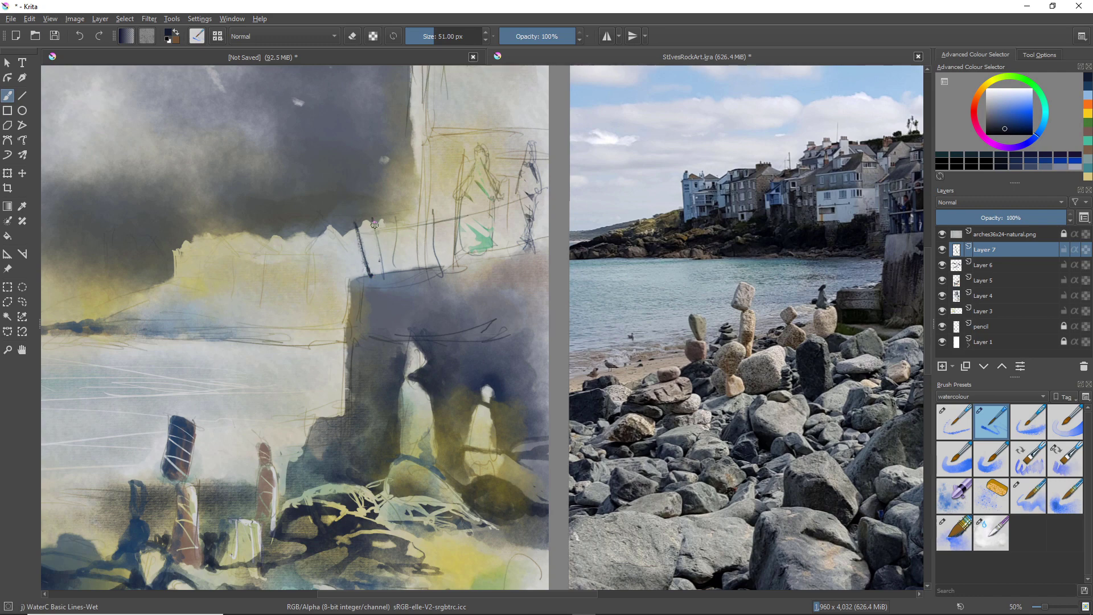
left_click_drag(373, 221, 381, 273)
mouse_move(264, 278)
left_mouse_down()
mouse_move(297, 297)
mouse_move(270, 316)
left_mouse_up()
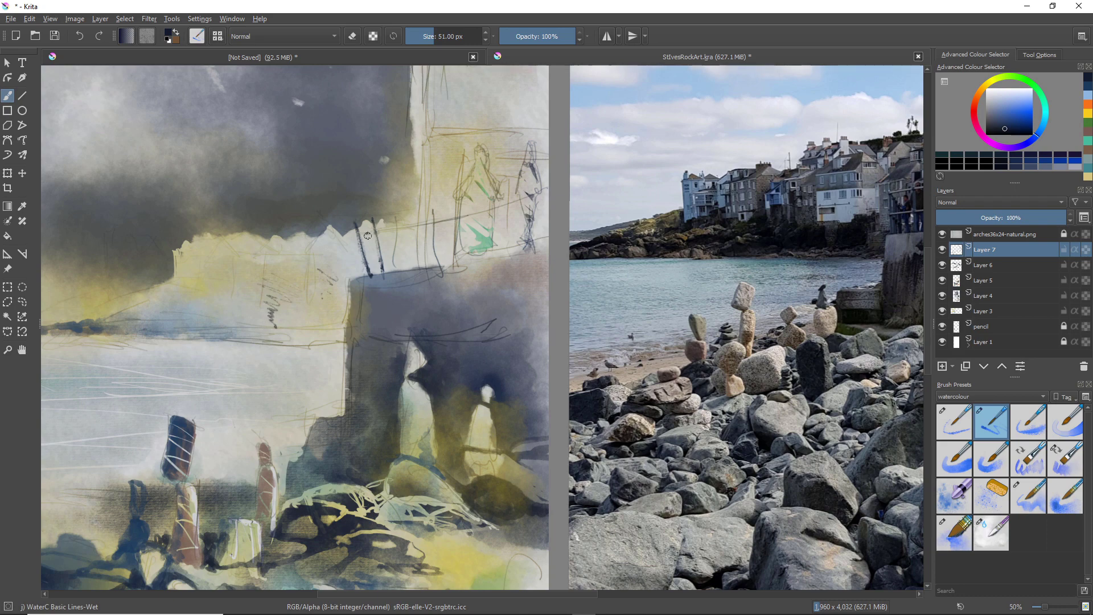
left_click(285, 329, "ctrl")
key("ctrl+z")
key("ctrl+z")
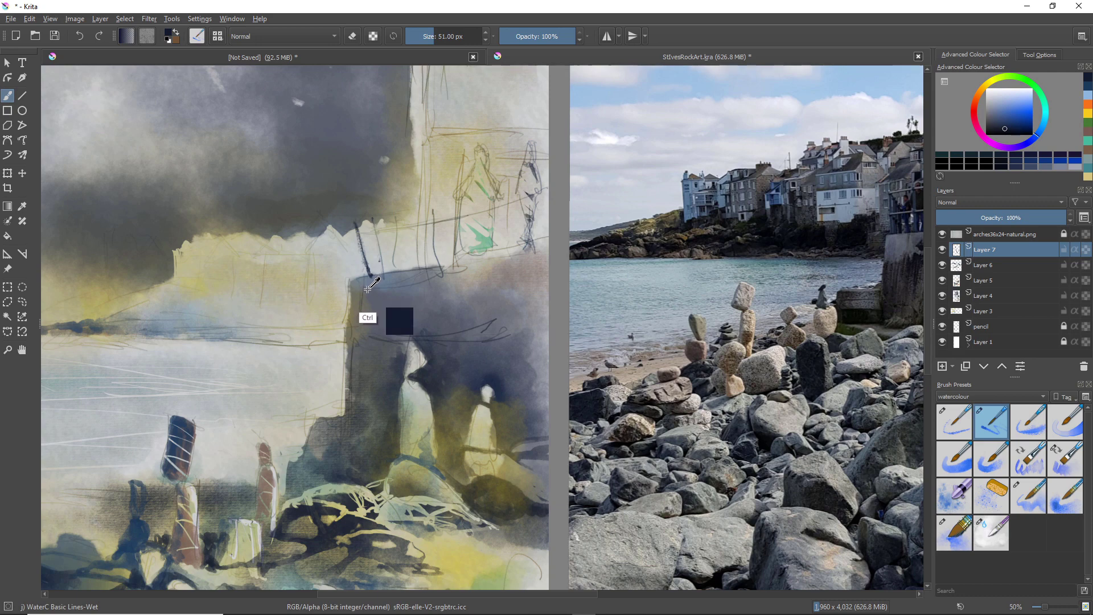
key("ctrl+z")
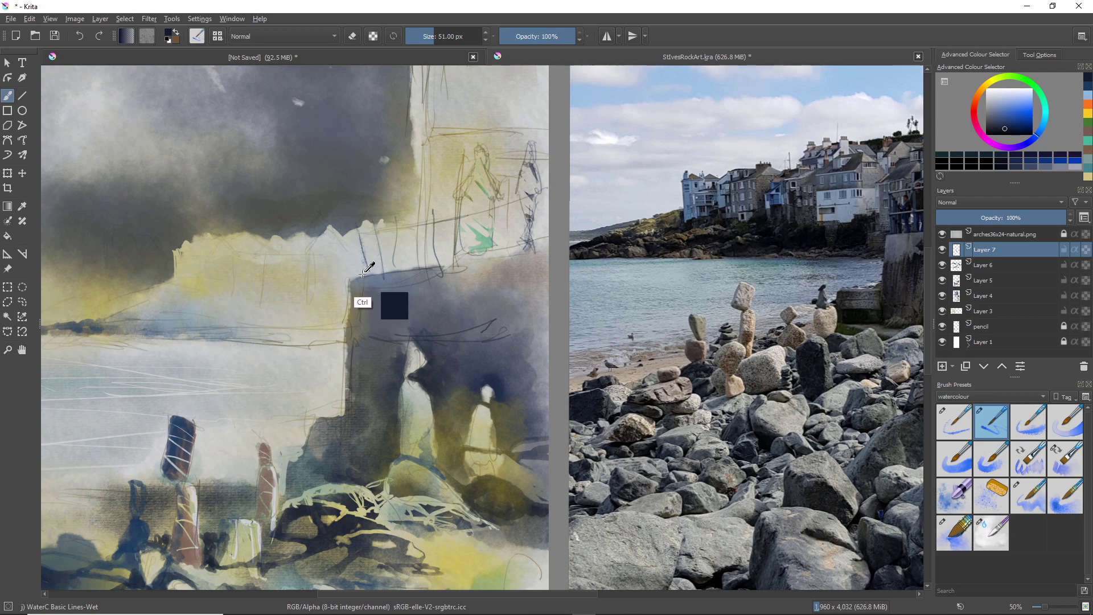
- Draw the first dark navy railing posts on the harbour wall with a 30 px WaterC Basic Lines-Wet-Pattern brush
right_click(345, 250)
left_click(396, 218)
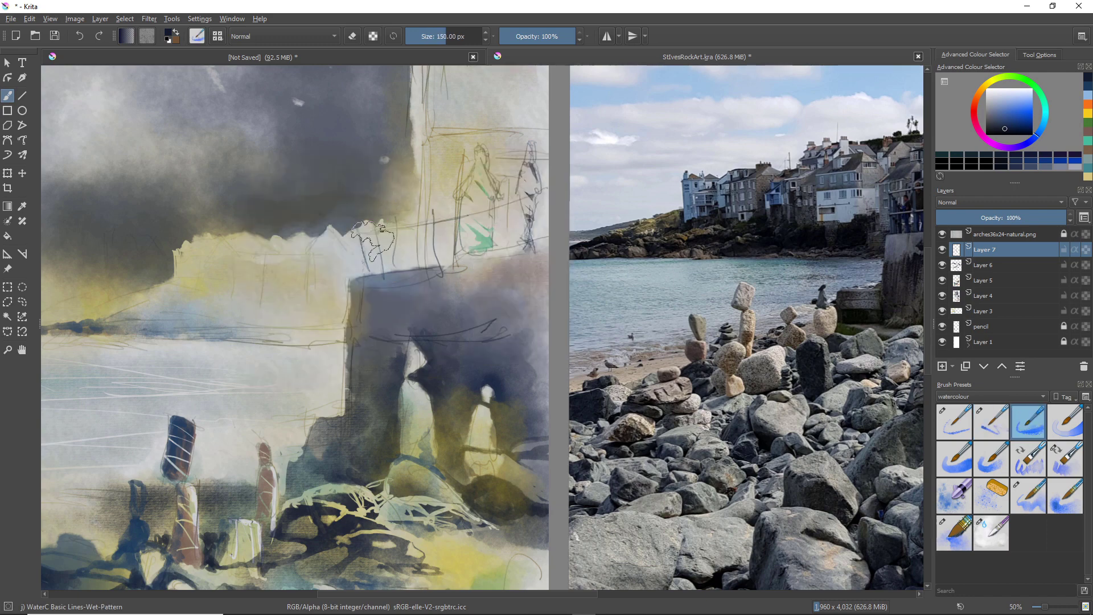
key("bracketleft")
key("bracketleft")
key("bracketleft")
key("bracketleft")
key("bracketleft")
key("bracketleft")
key("bracketleft")
key("bracketleft")
key("bracketleft")
key("bracketleft")
key("bracketleft")
key("bracketleft")
key("bracketleft")
key("bracketleft")
key("bracketleft")
key("bracketleft")
key("bracketleft")
key("bracketleft")
key("bracketleft")
key("bracketleft")
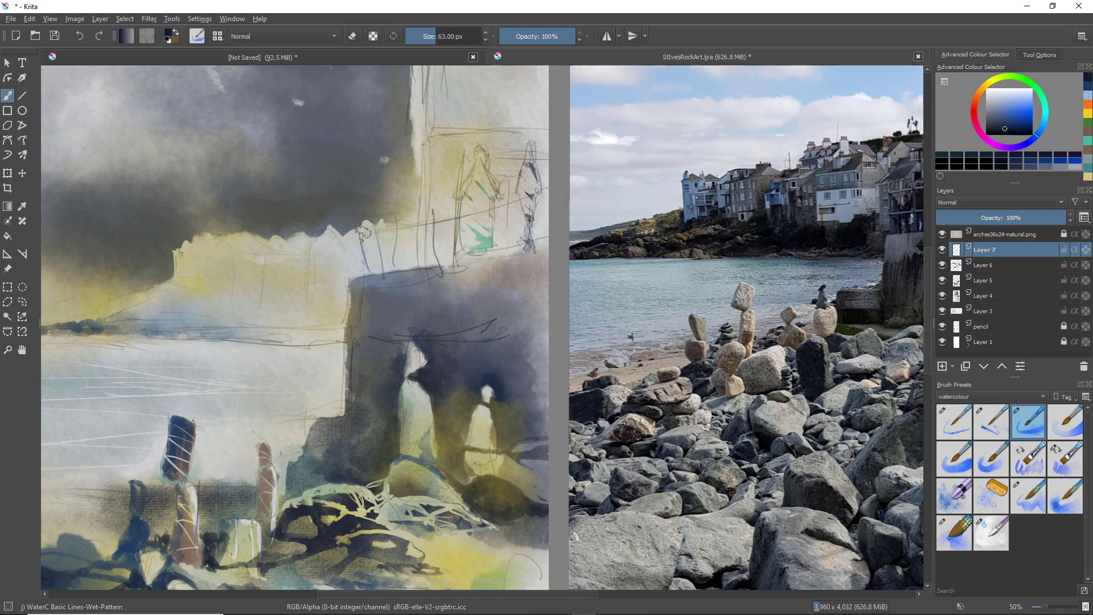
left_click_drag(360, 234, 369, 280)
mouse_move(373, 226)
left_mouse_down()
mouse_move(382, 269)
mouse_move(374, 227)
left_mouse_up()
key("bracketright")
key("bracketright")
key("bracketright")
left_click_drag(393, 217, 397, 262)
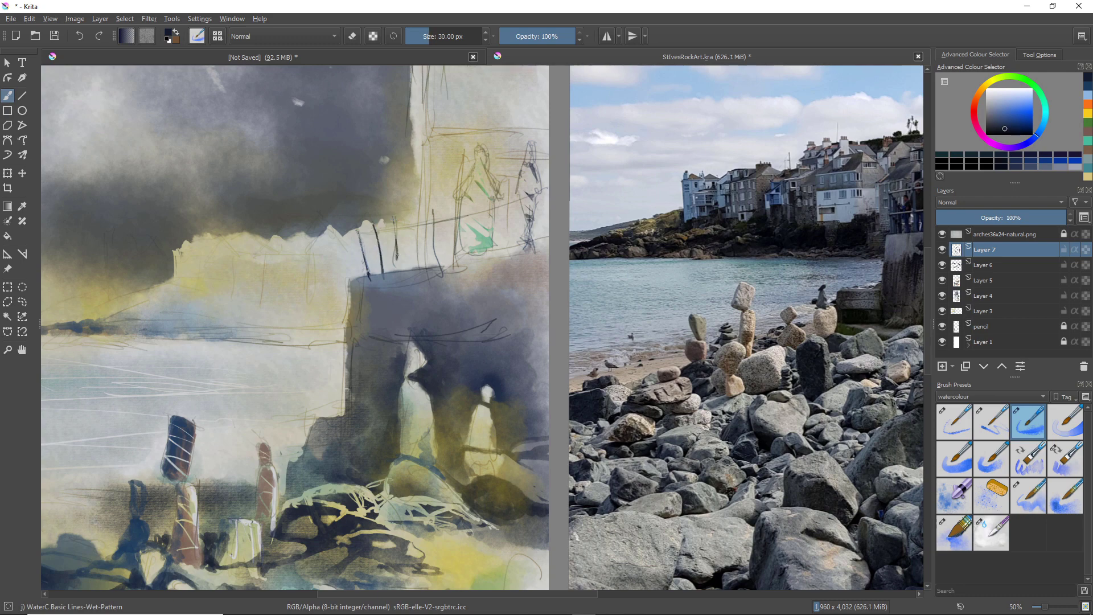
- Strengthen the railing posts and add a thicker dark post beside the sketched figure on the wall
left_click_drag(393, 221, 397, 267)
left_click_drag(435, 216, 439, 269)
left_click_drag(435, 208, 439, 262)
mouse_move(398, 226)
left_mouse_down()
mouse_move(397, 266)
mouse_move(399, 254)
mouse_move(408, 270)
left_mouse_up()
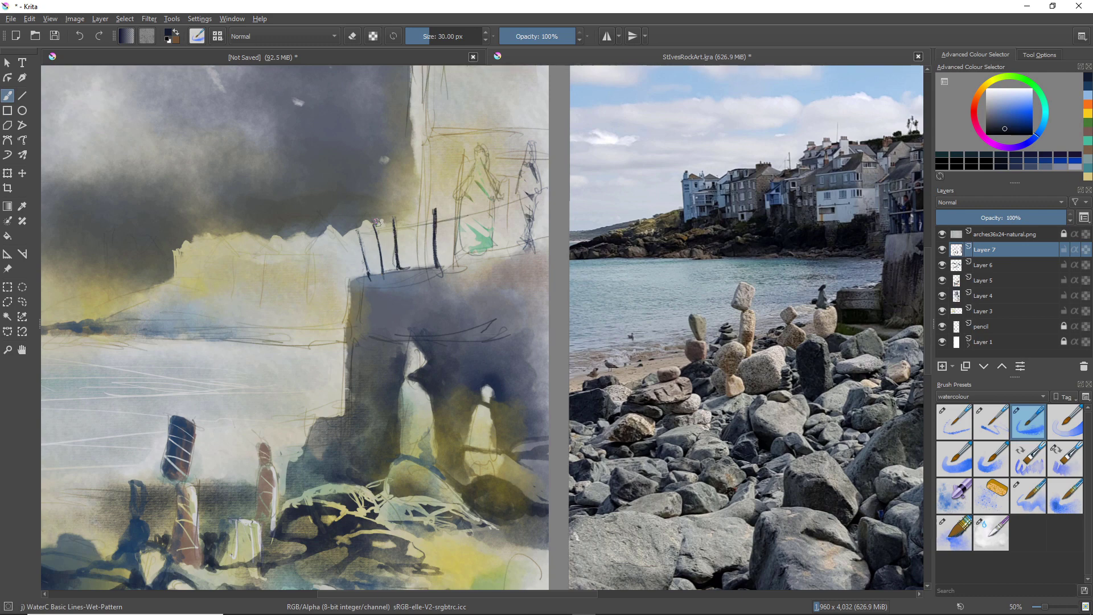
left_click_drag(377, 222, 384, 268)
- Draw two dark rails across the posts and add dark lines along the wall top and beside the pale wall figure
mouse_move(356, 227)
left_mouse_down()
mouse_move(367, 277)
mouse_move(291, 275)
mouse_move(243, 409)
mouse_move(242, 385)
mouse_move(243, 398)
left_mouse_up()
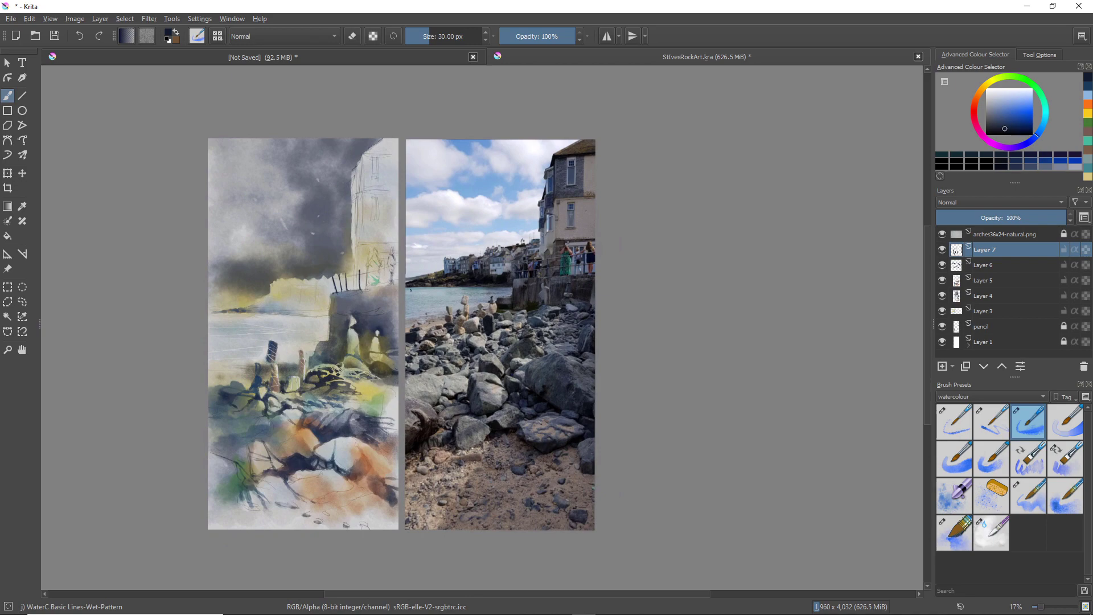
left_click_drag(369, 281, 403, 265)
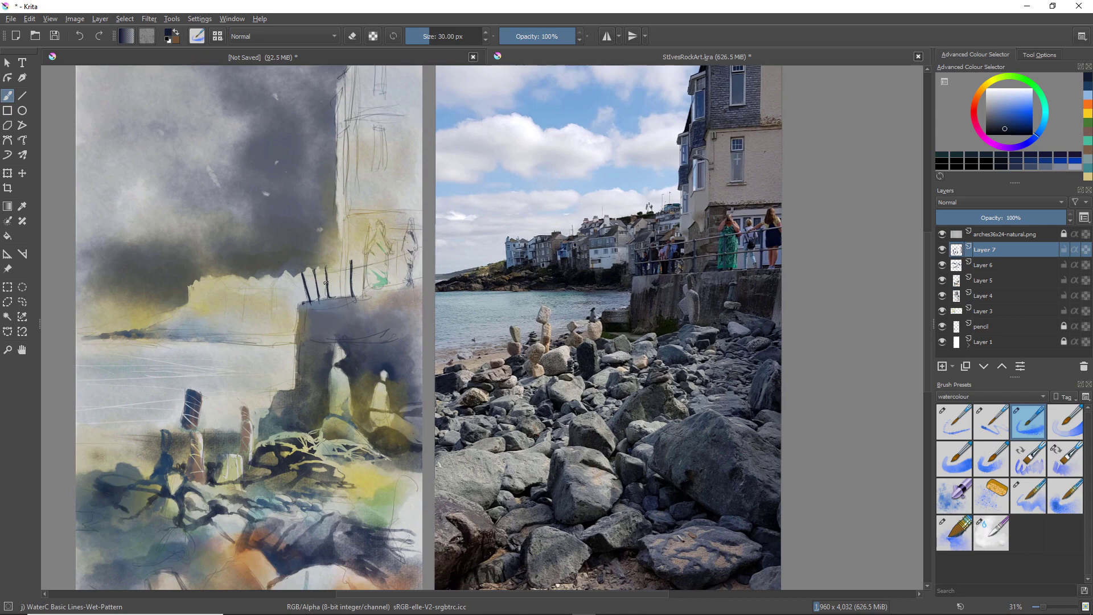
left_click_drag(306, 276, 408, 254)
left_click_drag(306, 290, 409, 267)
left_click_drag(330, 302, 354, 297)
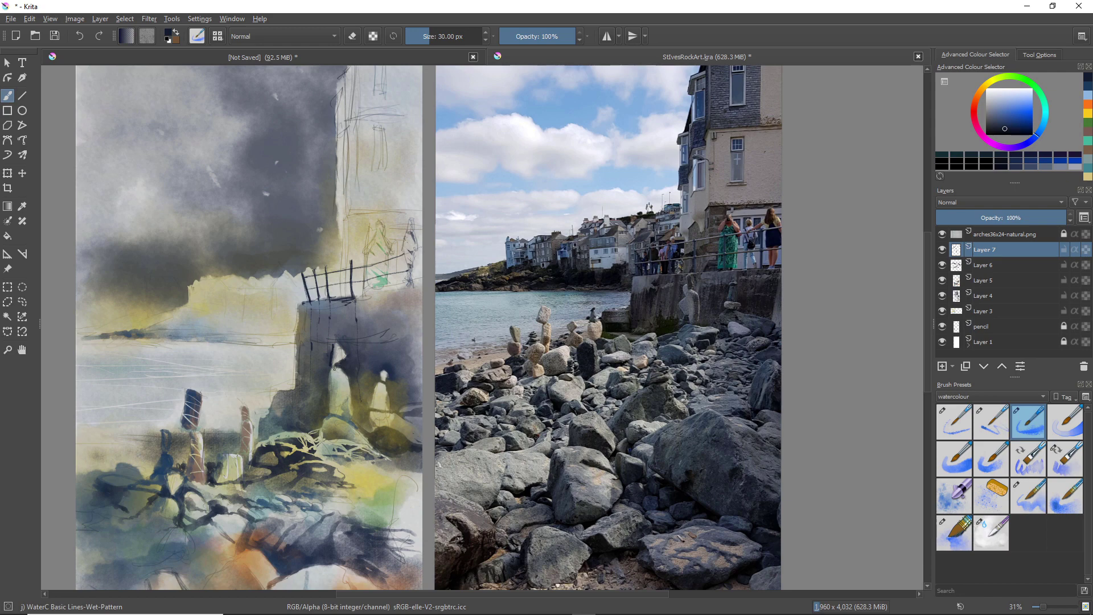
left_click_drag(351, 401, 355, 414)
left_click_drag(349, 374, 355, 415)
- Enlarge the brush to 68 px and add dark navy lines to the rocks beneath the stacked stones and the standing stone
scroll(285, 379, "down", 2)
scroll(287, 385, "down", 1)
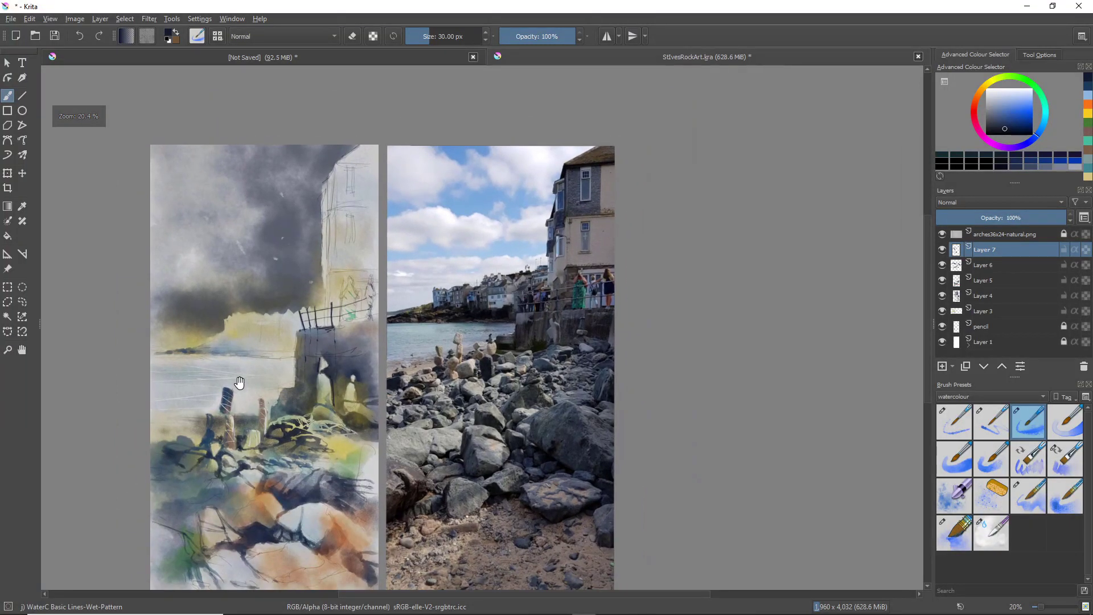
scroll(226, 374, "up", 1)
scroll(226, 373, "down", 1)
mouse_move(246, 396)
left_mouse_down()
mouse_move(207, 412)
mouse_move(230, 409)
left_mouse_up()
scroll(230, 409, "down", 4)
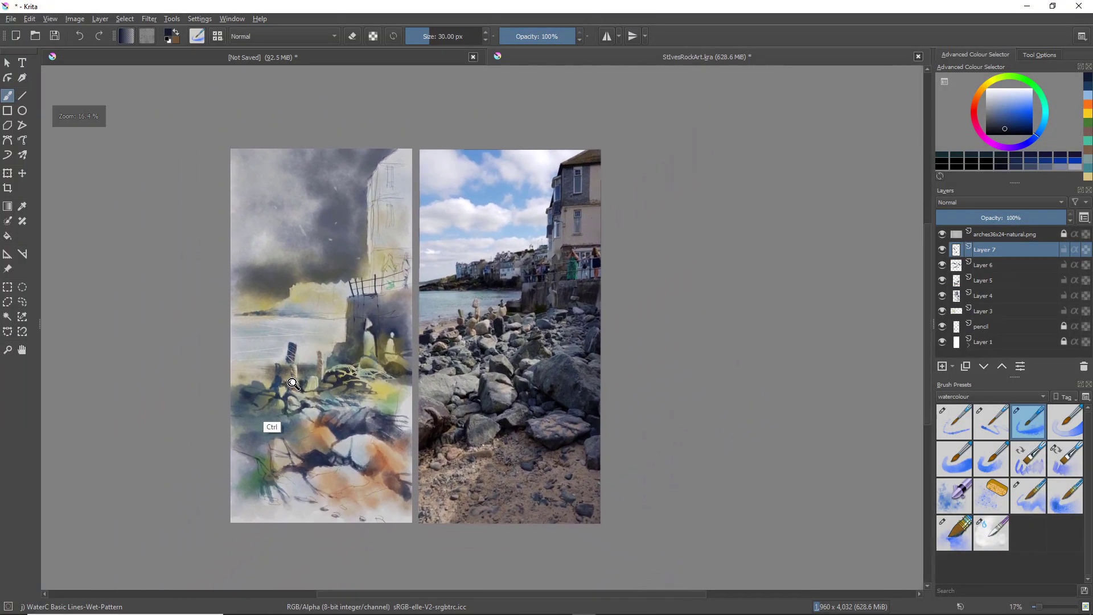
scroll(267, 402, "up", 2)
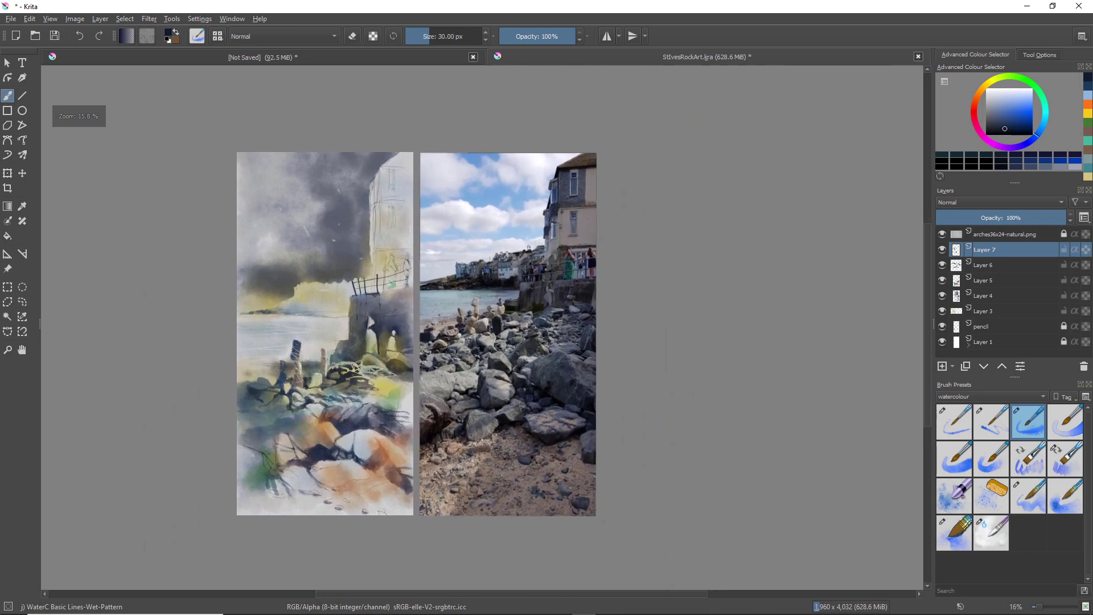
key("bracketright")
key("bracketright")
key("bracketright")
key("bracketright")
key("bracketright")
key("bracketright")
key("bracketright")
key("bracketright")
key("bracketright")
key("bracketright")
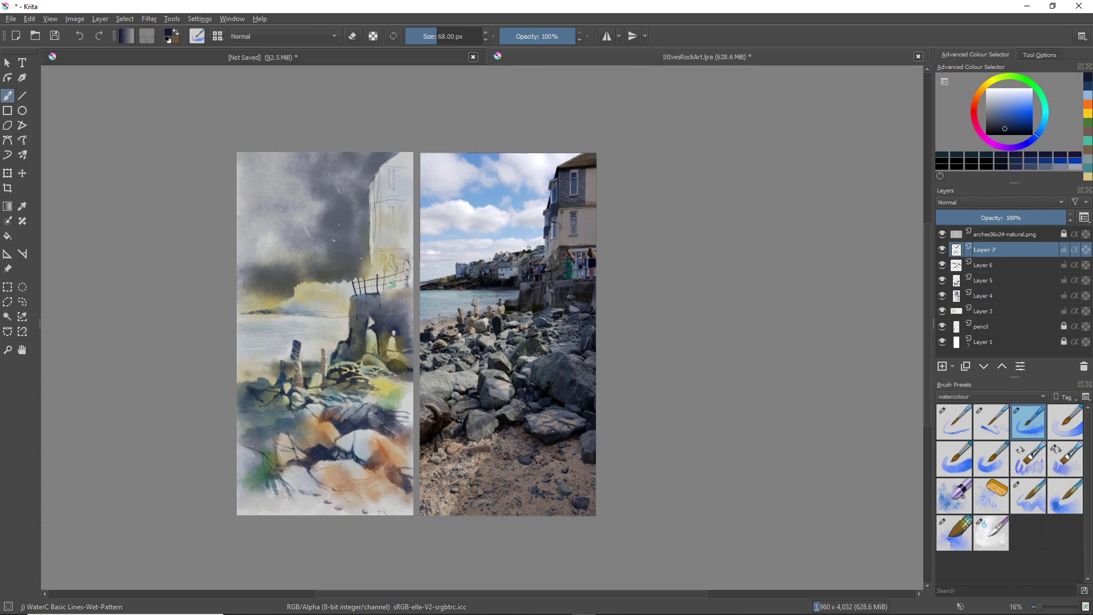
mouse_move(256, 388)
left_mouse_down()
mouse_move(293, 377)
mouse_move(295, 358)
mouse_move(294, 385)
left_mouse_up()
left_click_drag(292, 352, 294, 363)
- Draw dark navy cracks and outlines on the midground rocks around the stacked stones and below the branching mound
scroll(304, 422, "up", 5)
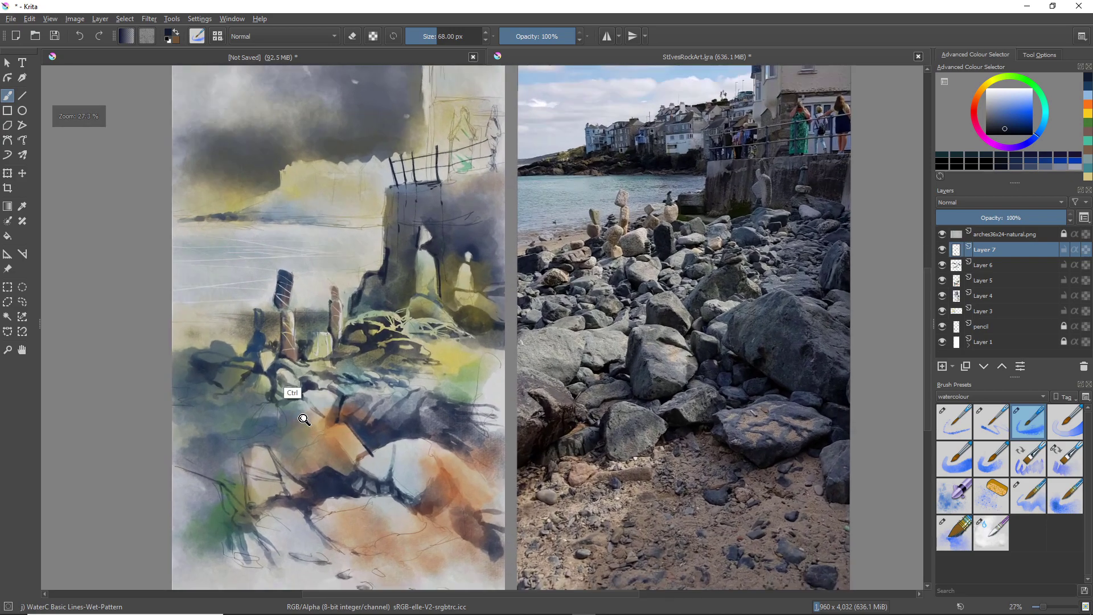
scroll(304, 419, "down", 2)
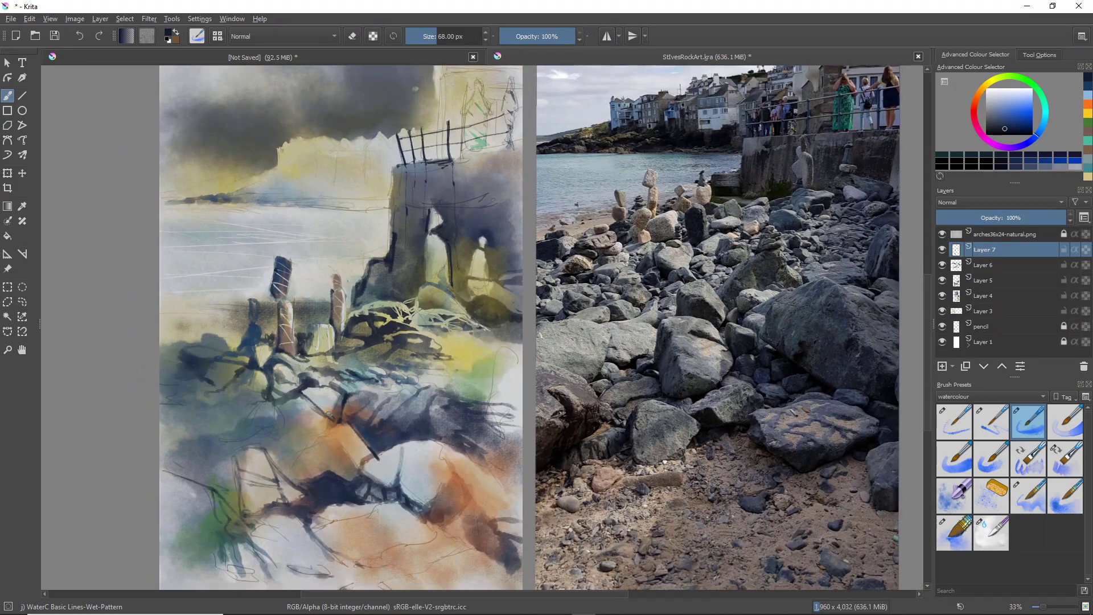
mouse_move(305, 390)
left_mouse_down()
mouse_move(330, 390)
mouse_move(337, 416)
mouse_move(348, 418)
left_mouse_up()
mouse_move(281, 364)
left_mouse_down()
mouse_move(301, 382)
mouse_move(277, 374)
mouse_move(298, 385)
mouse_move(289, 388)
left_mouse_up()
left_click_drag(217, 360, 231, 381)
left_click_drag(187, 351, 230, 353)
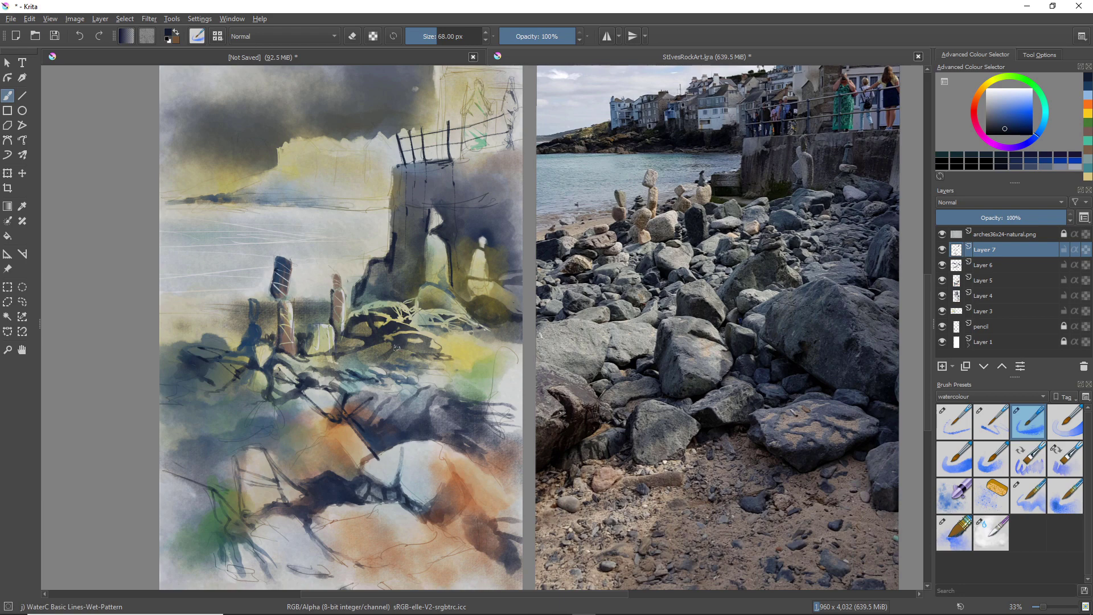
mouse_move(405, 348)
left_mouse_down()
mouse_move(431, 349)
mouse_move(353, 360)
left_mouse_up()
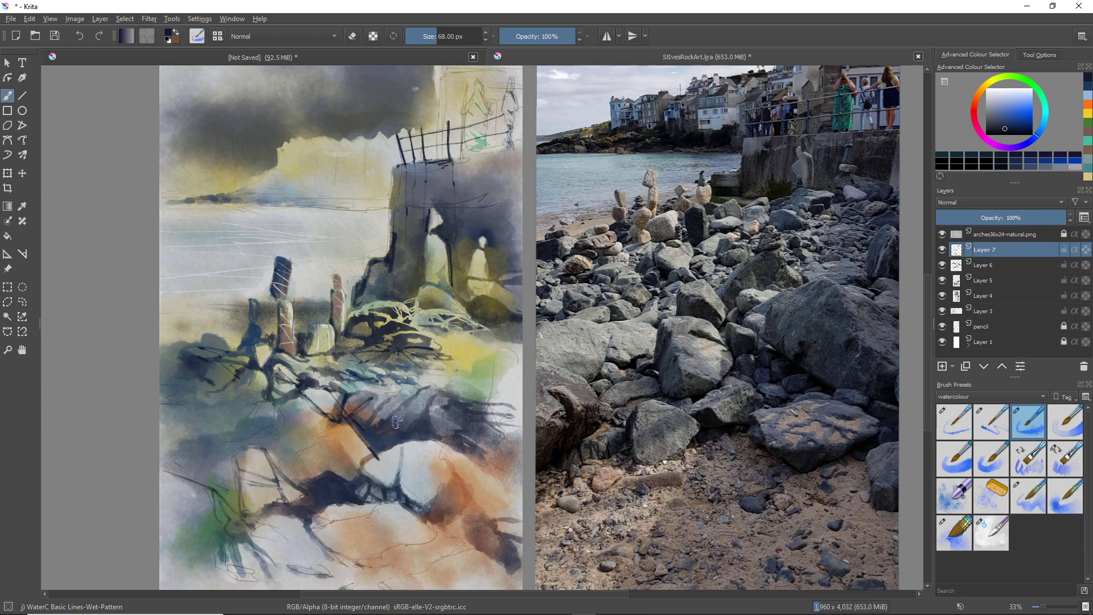
- Add dark navy contour lines to the large dark boulder, the pale boulder and the orange boulders around them
left_click_drag(420, 389, 392, 415)
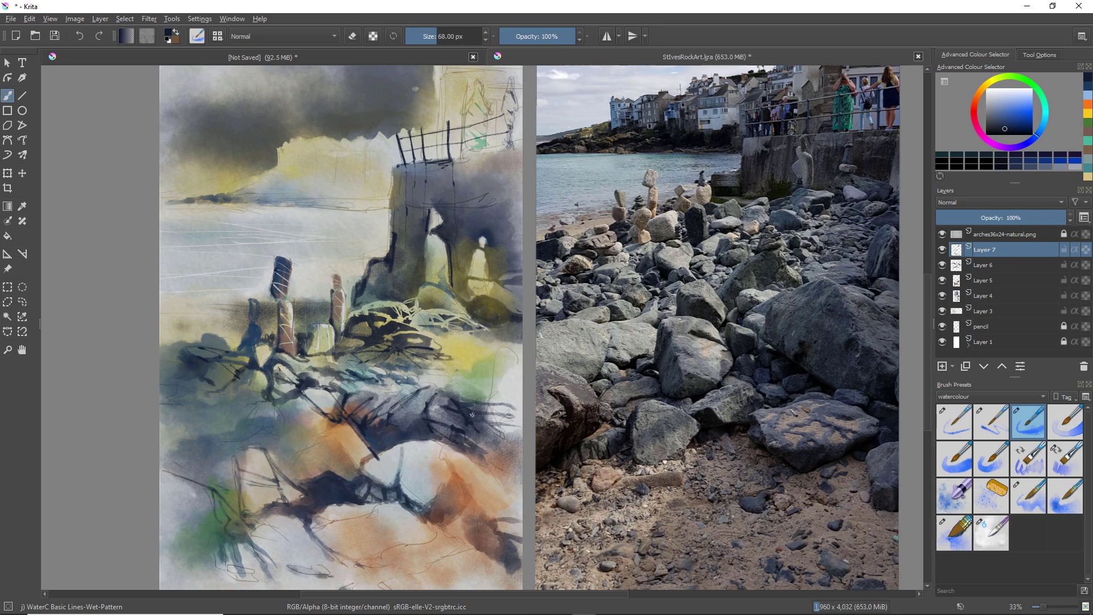
mouse_move(439, 440)
left_mouse_down()
mouse_move(412, 475)
mouse_move(462, 478)
mouse_move(469, 455)
mouse_move(520, 524)
left_mouse_up()
mouse_move(404, 451)
left_mouse_down()
mouse_move(400, 478)
mouse_move(436, 440)
mouse_move(400, 464)
left_mouse_up()
mouse_move(336, 425)
left_mouse_down()
mouse_move(348, 427)
mouse_move(329, 432)
mouse_move(345, 446)
mouse_move(263, 449)
left_mouse_up()
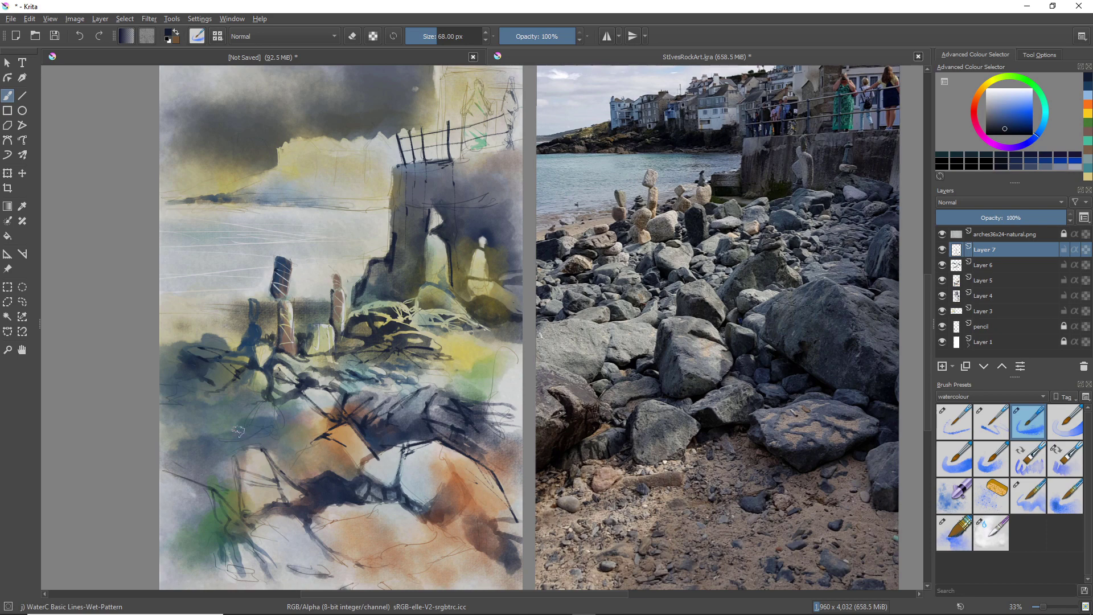
left_click_drag(310, 424, 347, 433)
- Switch to a muted brown and draw line details over the pale boulder and the neighbouring orange boulders
right_click(421, 342)
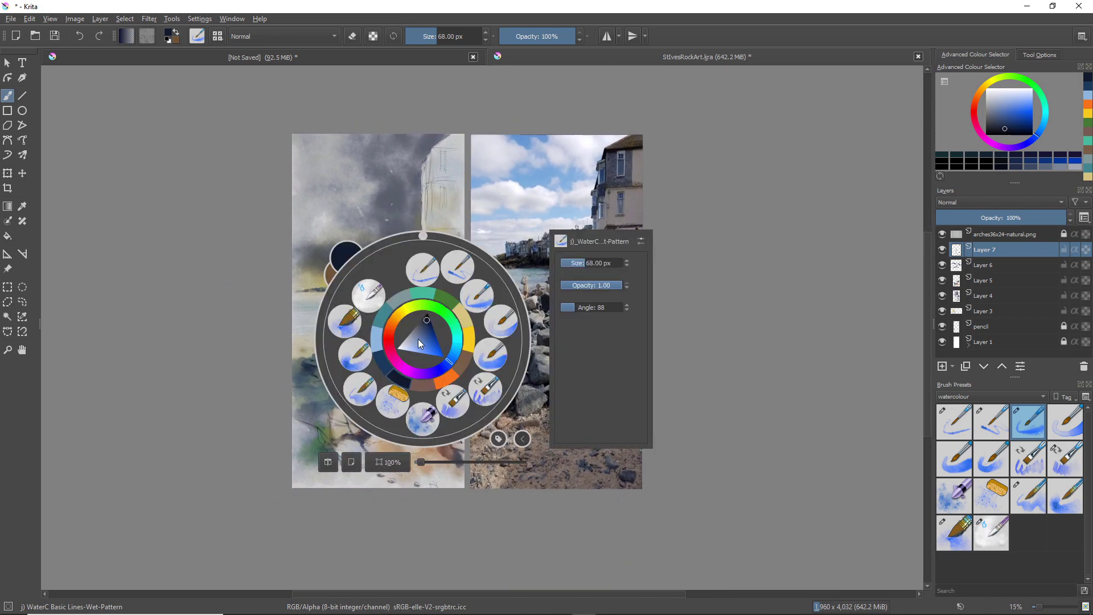
left_click(421, 389)
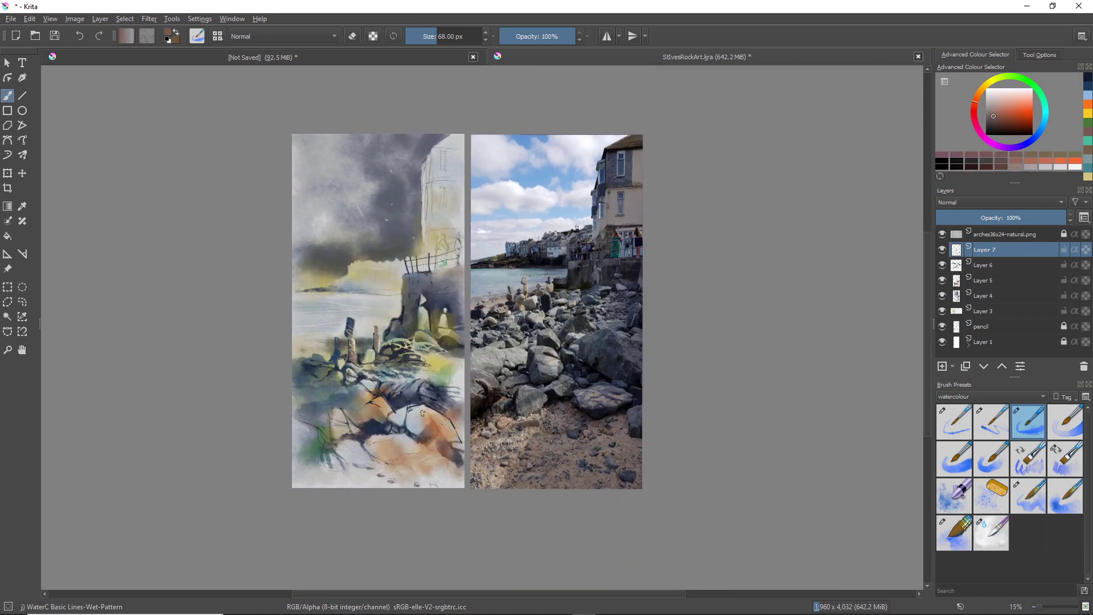
left_click_drag(433, 412, 450, 441)
left_click_drag(414, 407, 413, 430)
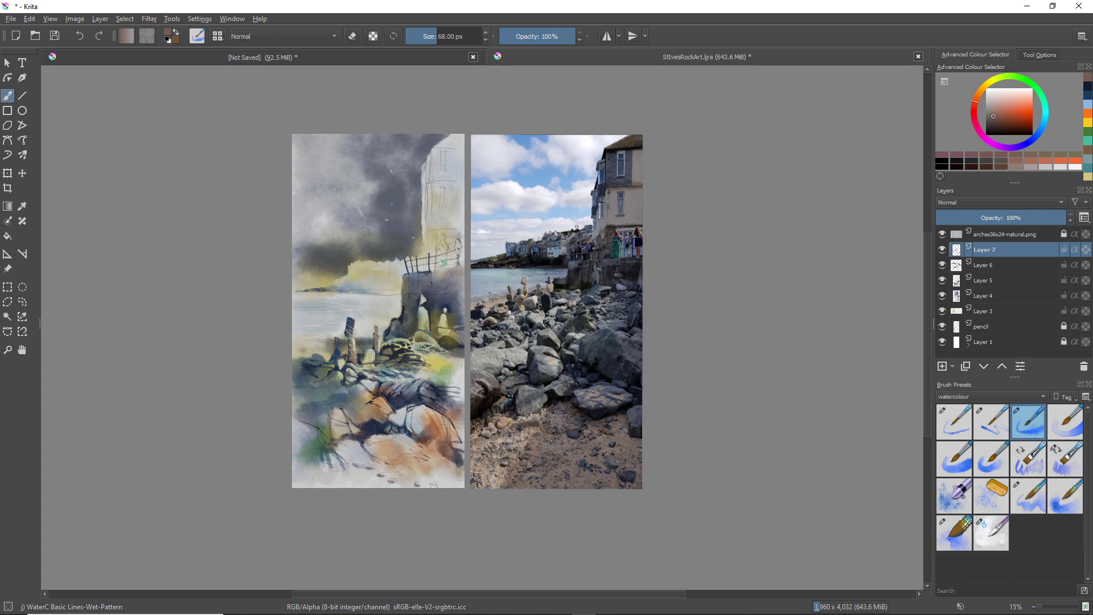
left_click_drag(362, 411, 357, 414)
scroll(335, 402, "down", 2)
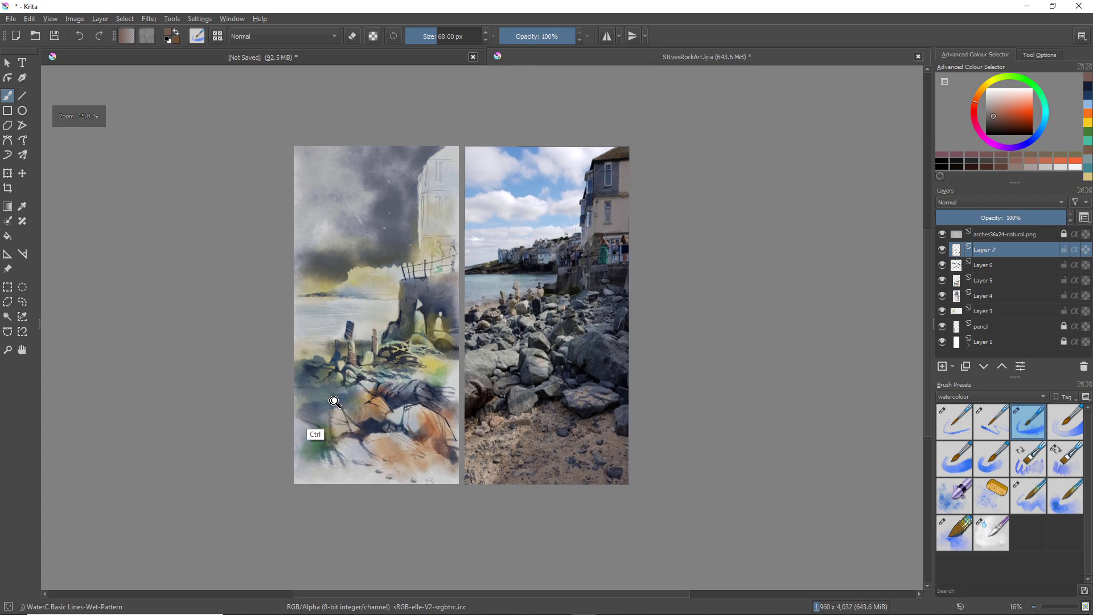
scroll(335, 402, "down", 2)
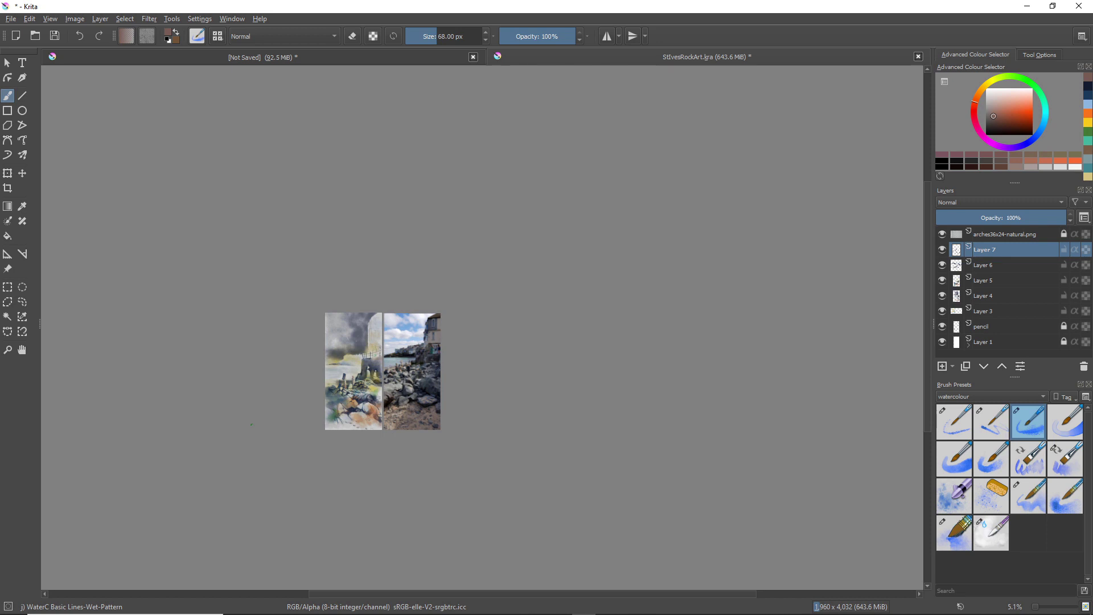
scroll(359, 378, "up", 3)
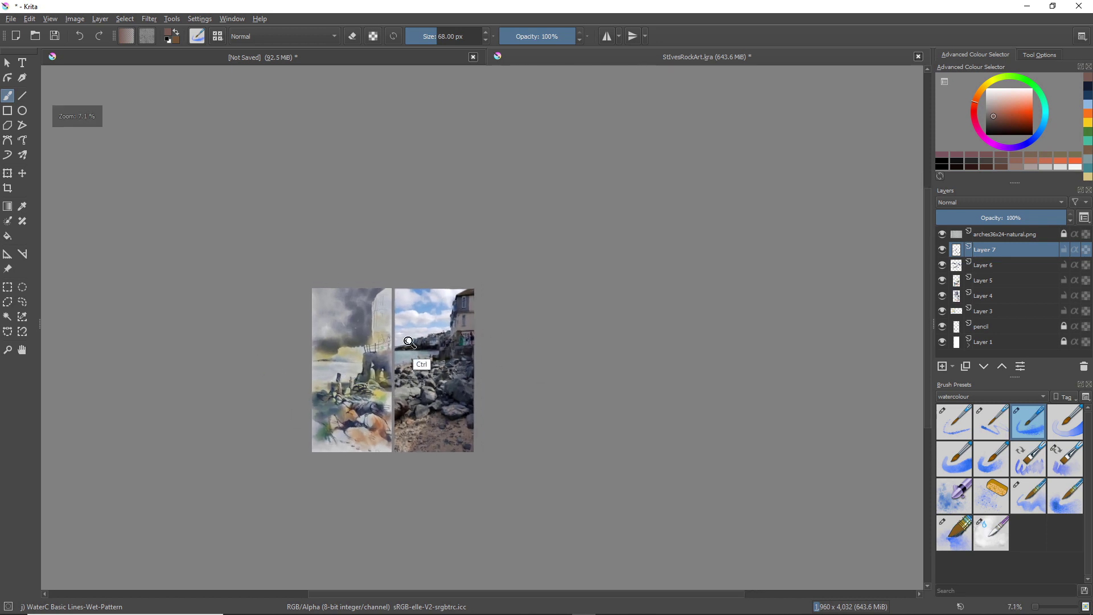
- Add a new paint layer above the line-detail layer and select the WaterC Spread WideArea brush at 188 px
scroll(359, 378, "up", 4)
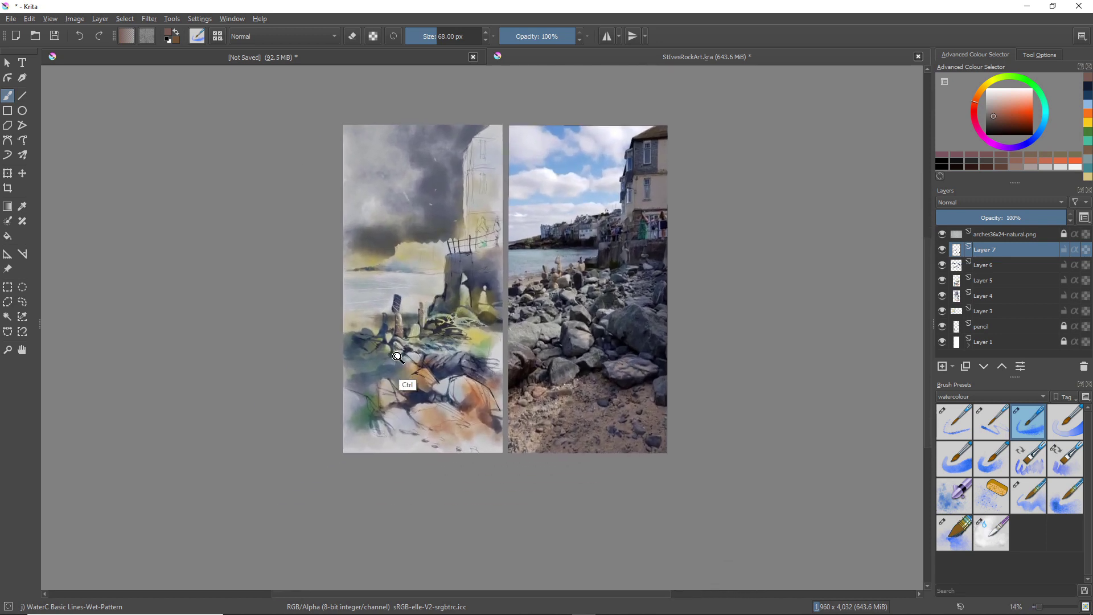
scroll(398, 357, "up", 3)
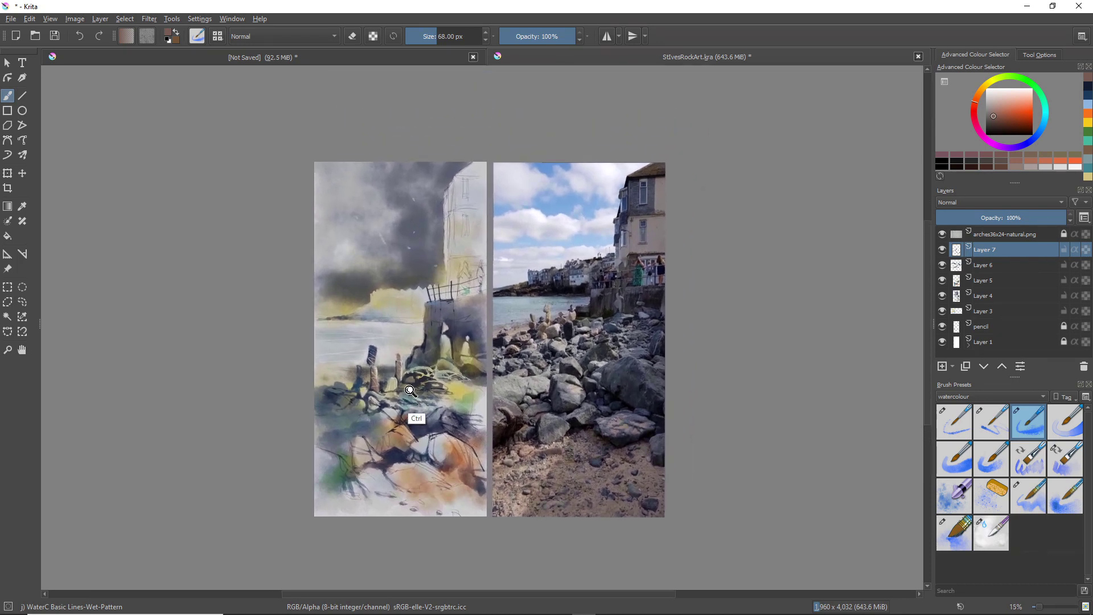
left_click_drag(410, 390, 411, 392)
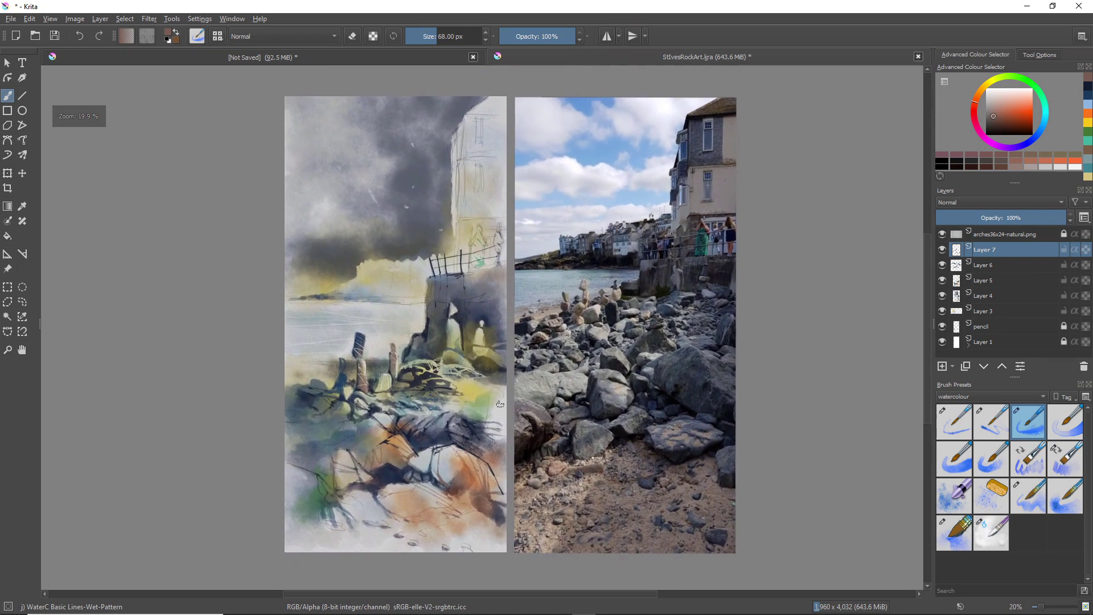
left_click(943, 366)
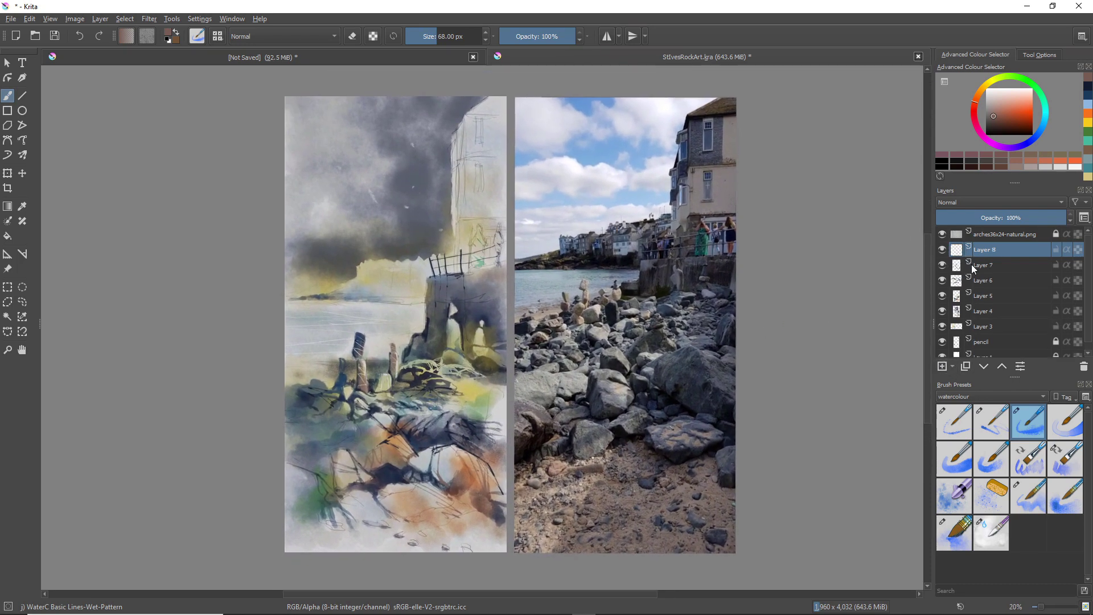
right_click(358, 348)
left_click(276, 320)
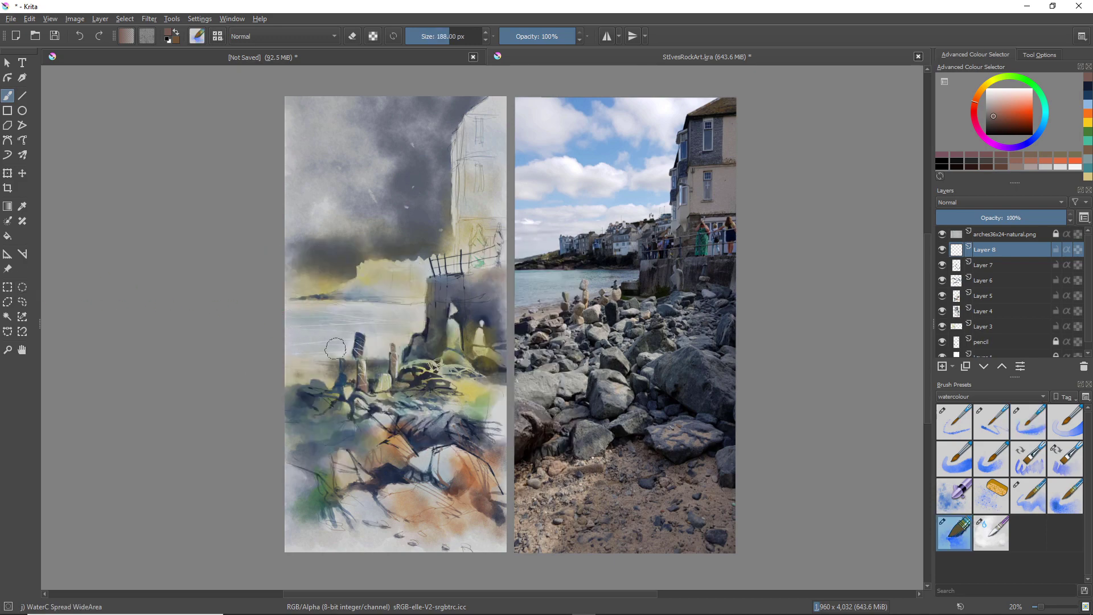
- Choose a dark navy and wash it over the left foreground rocks and the bottom-left corner of the painting
right_click(356, 340)
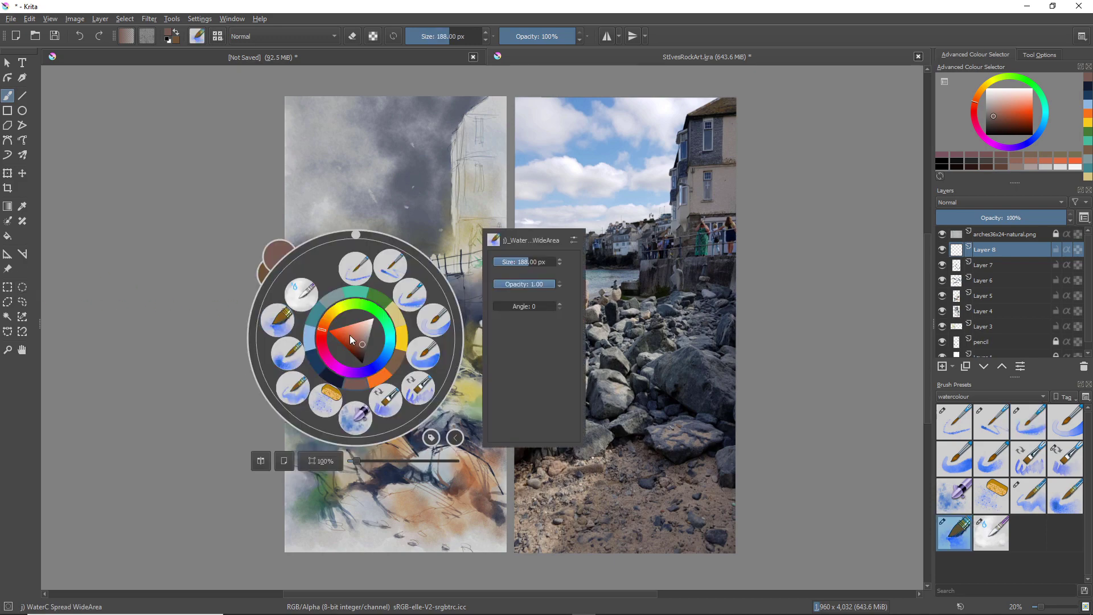
left_click(319, 368)
right_click(336, 382)
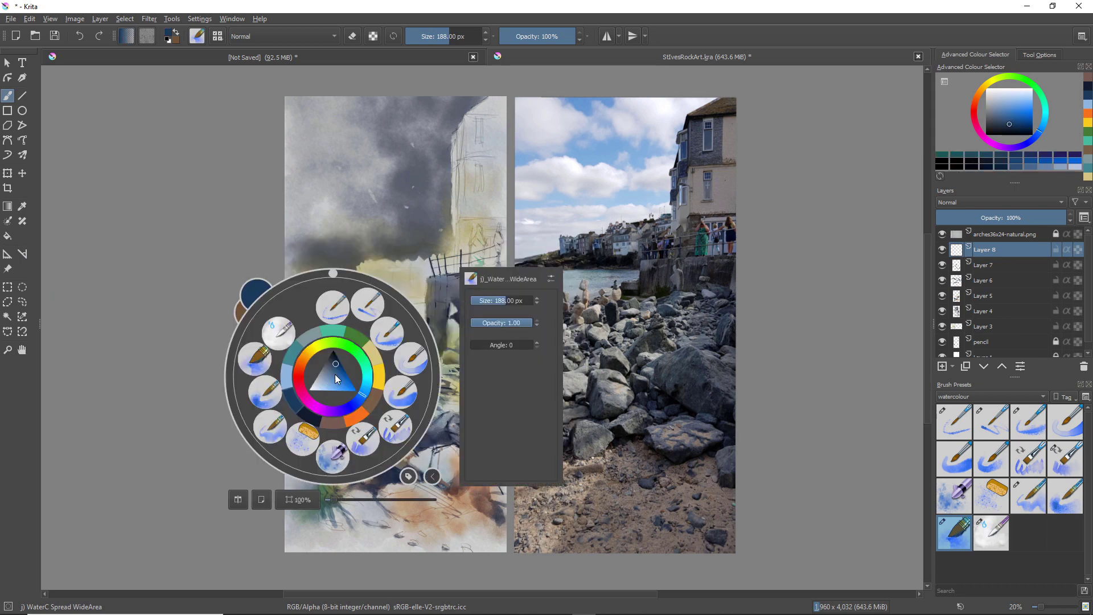
left_click_drag(337, 365, 333, 360)
left_click(167, 349)
mouse_move(310, 431)
left_mouse_down()
mouse_move(349, 465)
mouse_move(343, 453)
mouse_move(309, 462)
mouse_move(308, 485)
mouse_move(286, 487)
mouse_move(279, 463)
mouse_move(295, 476)
mouse_move(293, 500)
mouse_move(357, 505)
mouse_move(317, 526)
mouse_move(294, 521)
mouse_move(299, 536)
mouse_move(291, 445)
left_mouse_up()
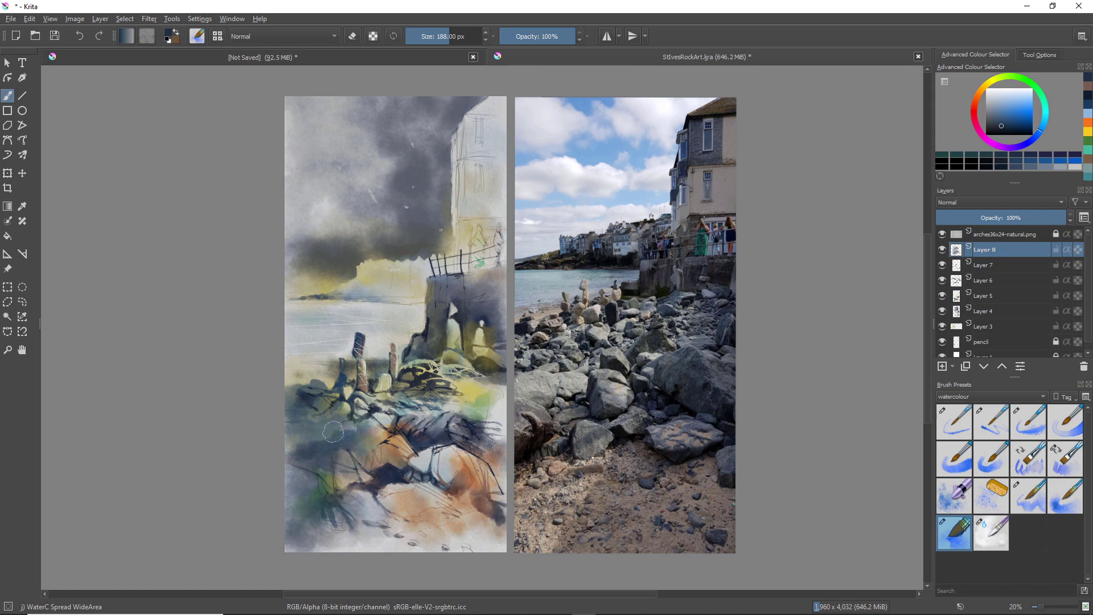
mouse_move(278, 523)
left_mouse_down()
mouse_move(305, 556)
mouse_move(312, 519)
mouse_move(352, 533)
mouse_move(359, 508)
mouse_move(377, 514)
mouse_move(332, 492)
left_mouse_up()
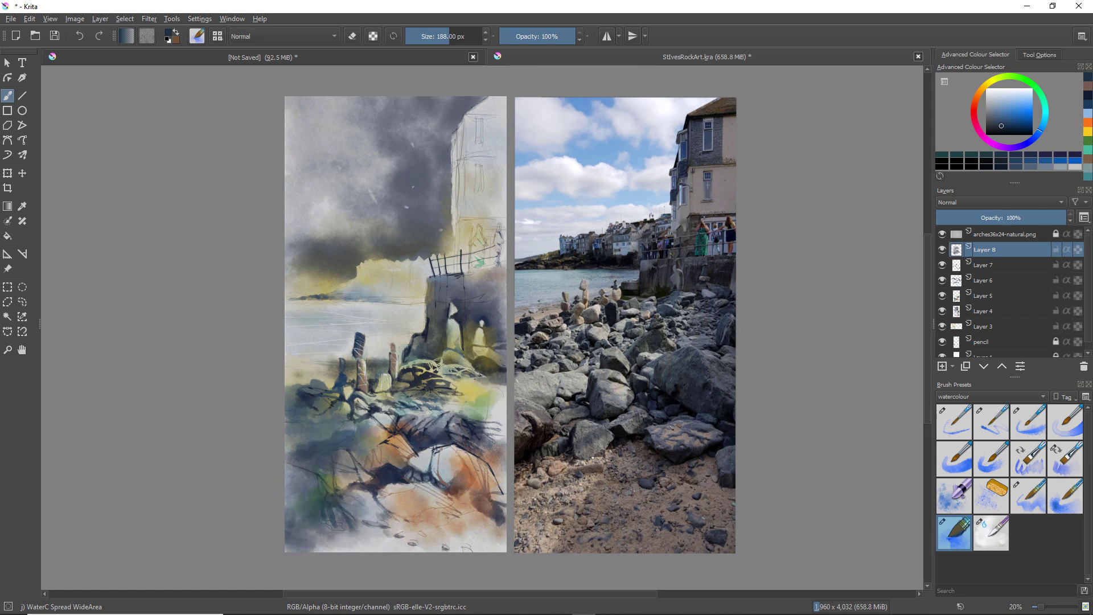
- Switch to the WaterC Special Blobs brush at 461.50 px and texture the left foreground rocks with dark navy blobs
right_click(327, 221)
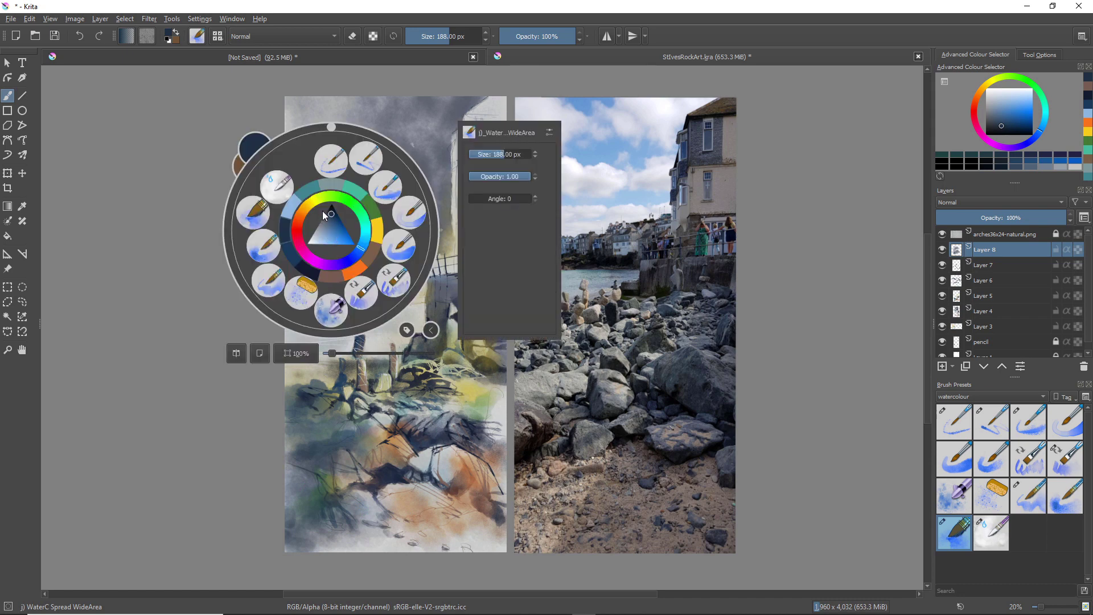
left_click(329, 307)
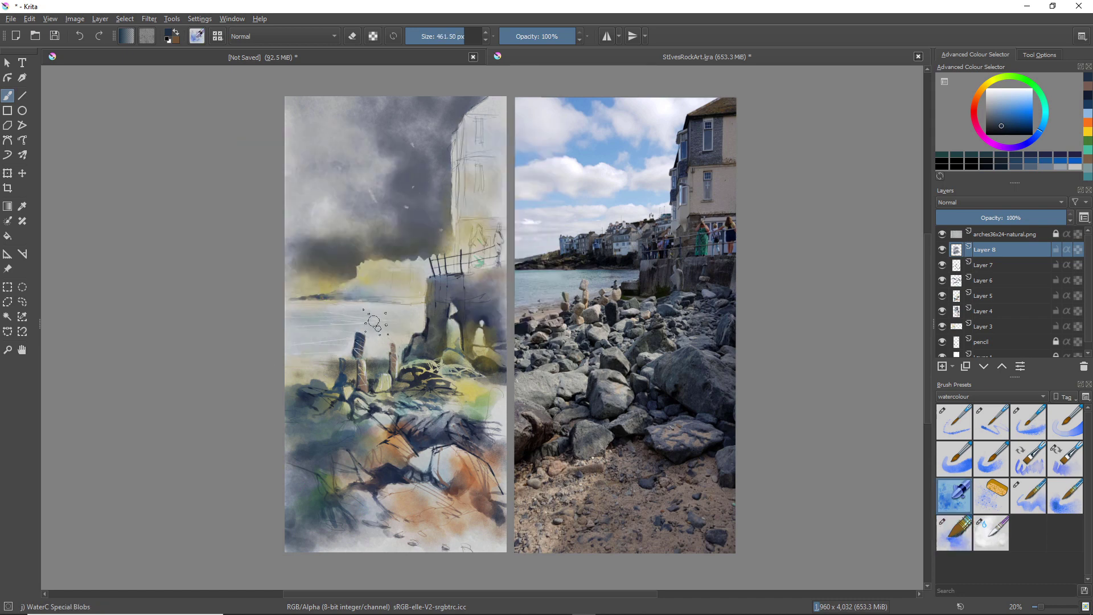
mouse_move(403, 487)
left_mouse_down()
mouse_move(352, 492)
mouse_move(342, 503)
mouse_move(353, 513)
mouse_move(375, 501)
mouse_move(320, 484)
mouse_move(317, 497)
mouse_move(299, 493)
mouse_move(316, 504)
mouse_move(308, 486)
left_mouse_up()
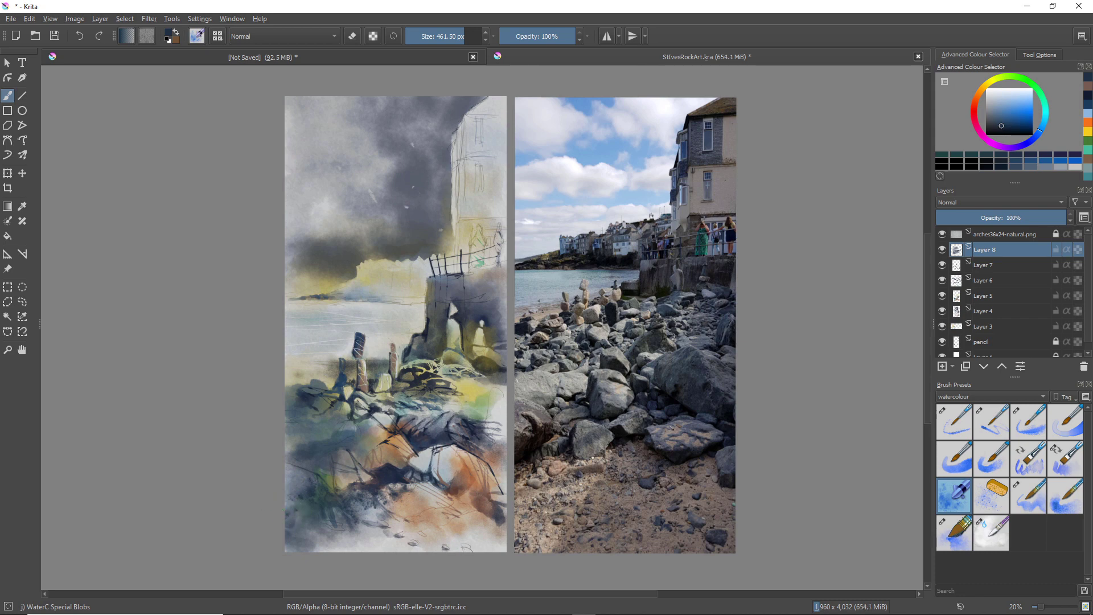
mouse_move(316, 457)
left_mouse_down()
mouse_move(328, 488)
mouse_move(298, 452)
mouse_move(320, 446)
left_mouse_up()
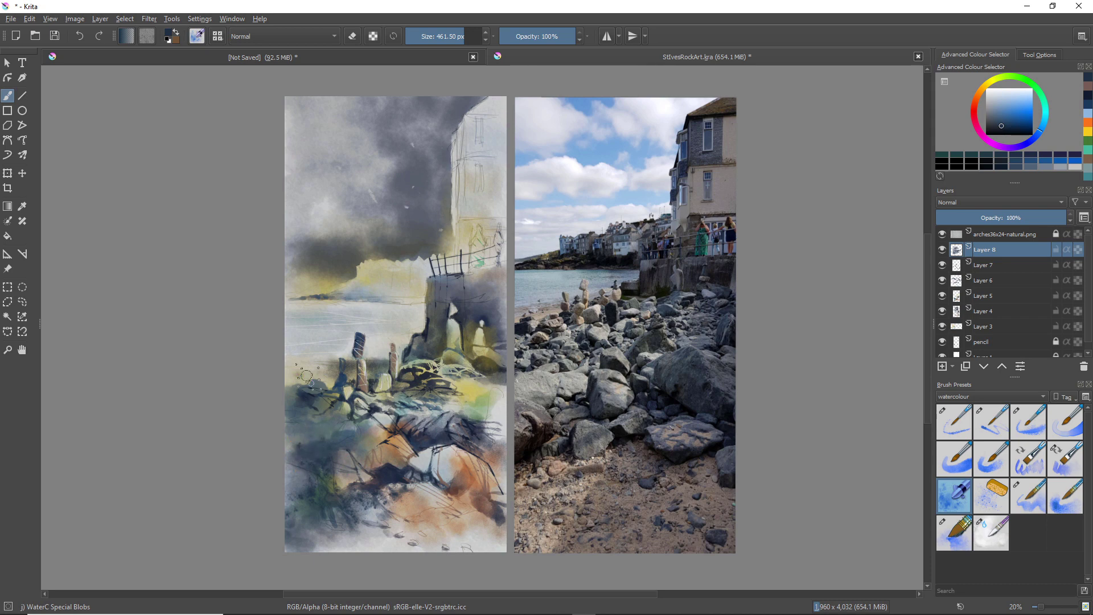
- Switch to white and dab blob texture over the foreground sand, orange boulders and rocks around the branching mound
left_click(987, 89)
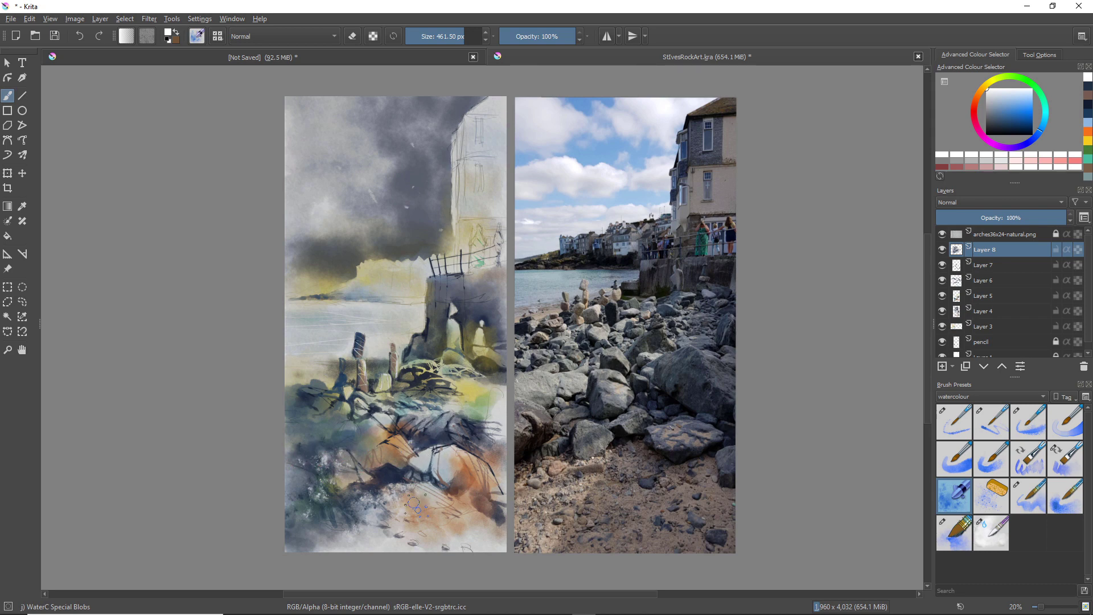
mouse_move(420, 511)
left_mouse_down()
mouse_move(437, 517)
mouse_move(428, 529)
mouse_move(470, 513)
left_mouse_up()
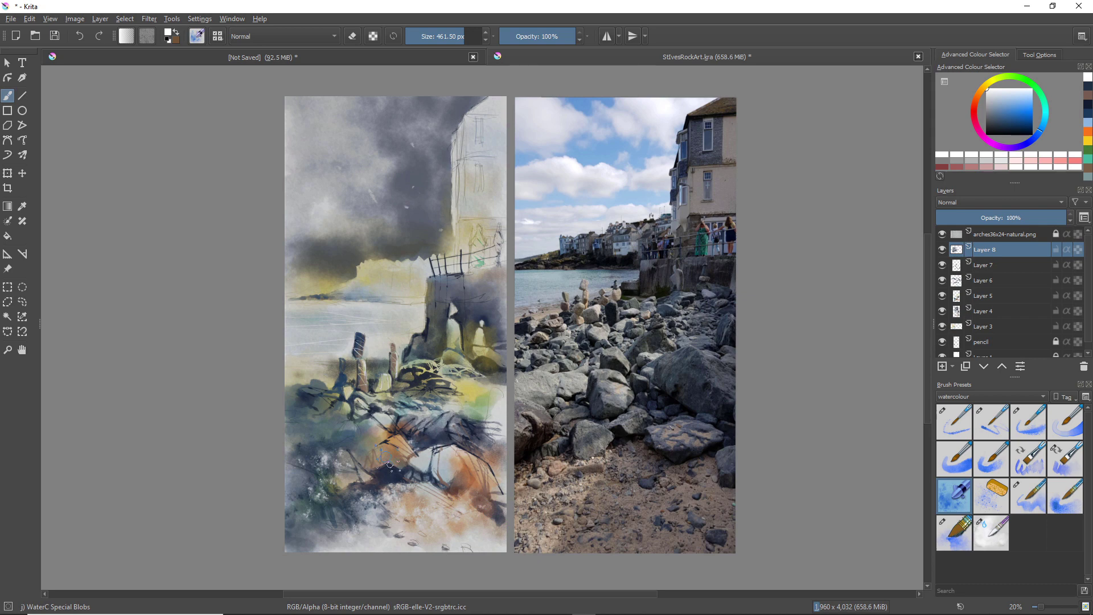
left_click_drag(391, 454, 460, 472)
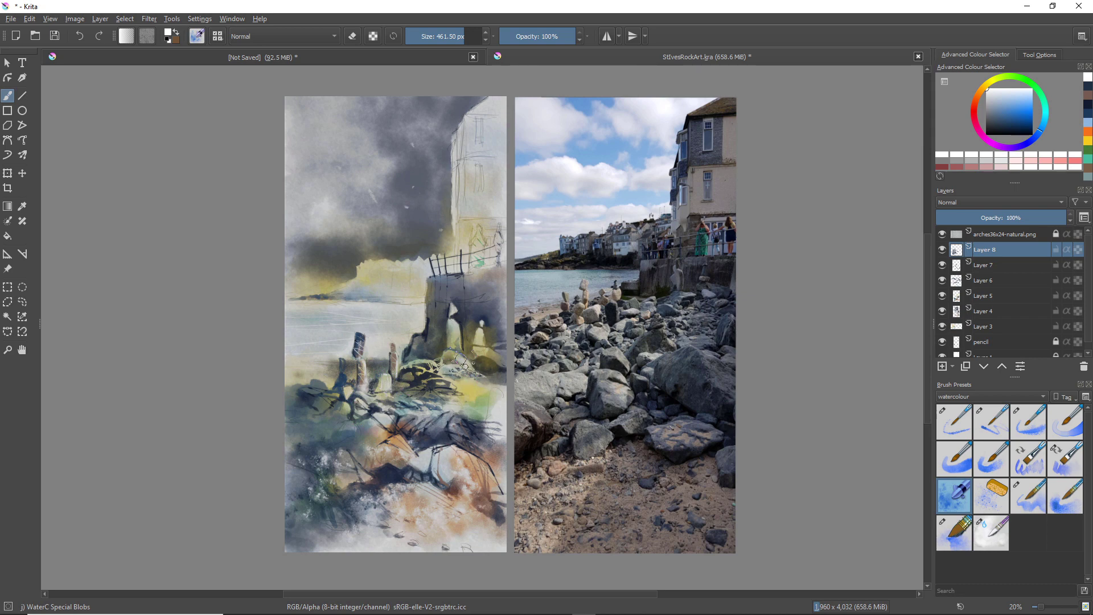
mouse_move(460, 392)
left_mouse_down()
mouse_move(445, 361)
mouse_move(417, 355)
left_mouse_up()
- Dab more white blobs over the left foreground, and add dark blue blobs along the painting's bottom edge
left_click(996, 124)
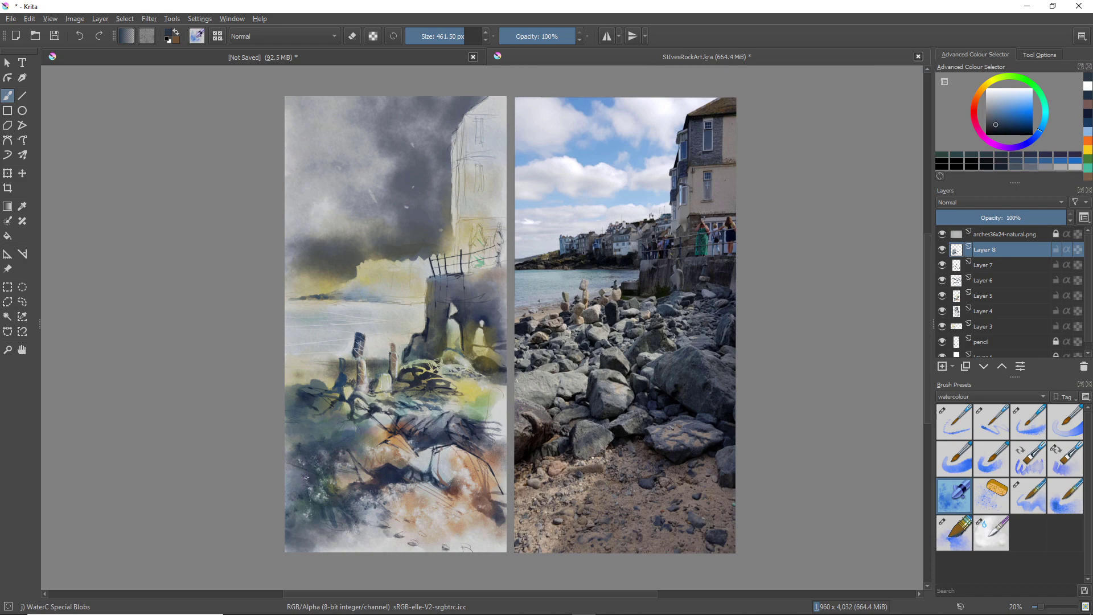
right_click(293, 484)
left_click(303, 497)
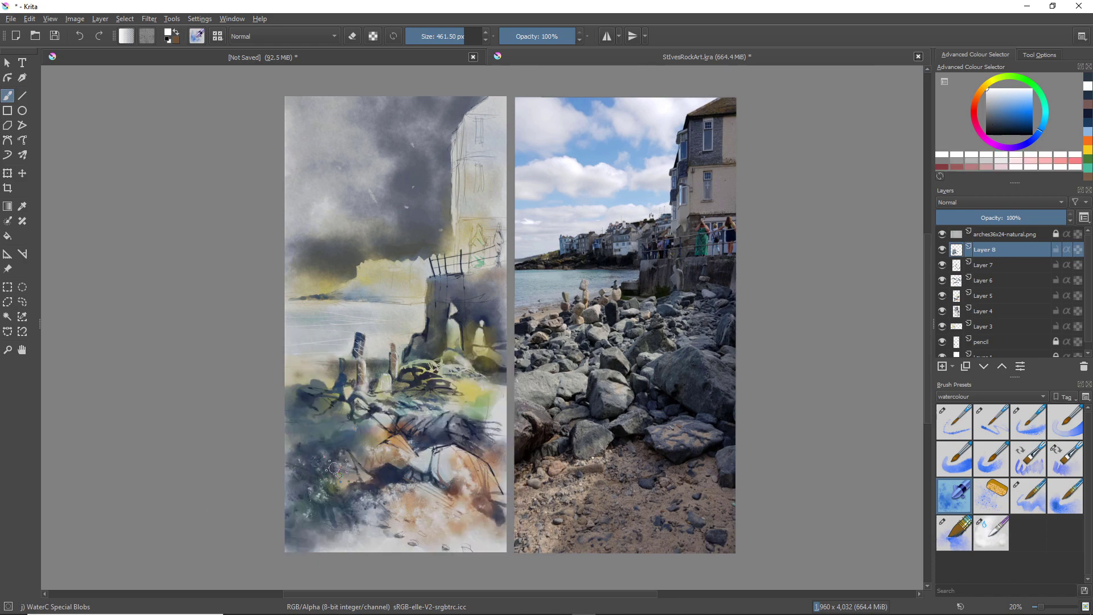
left_click_drag(352, 499, 366, 488)
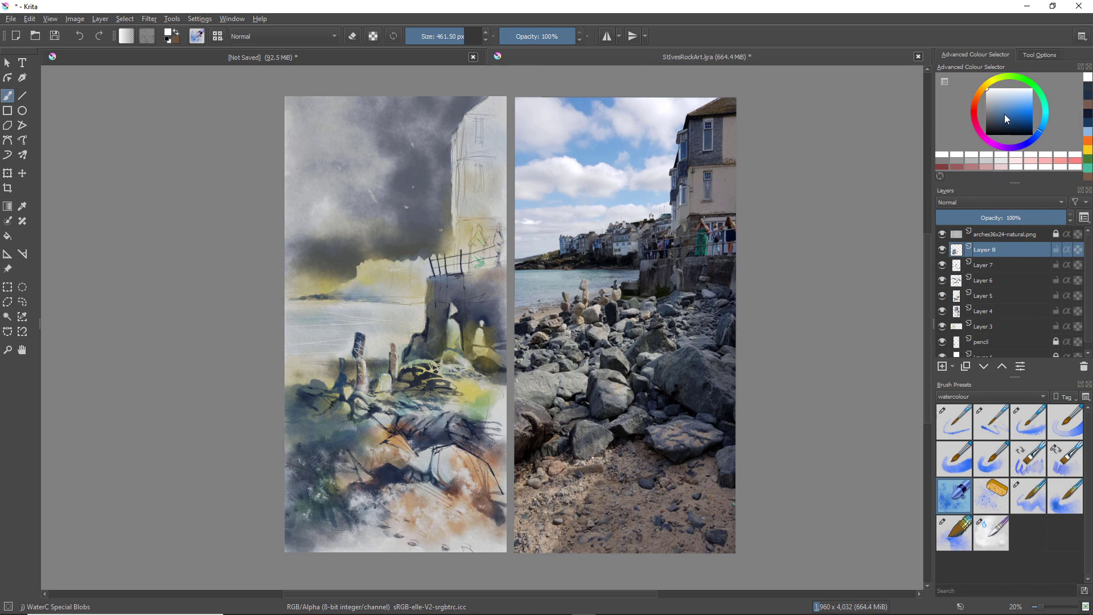
left_click(1012, 126)
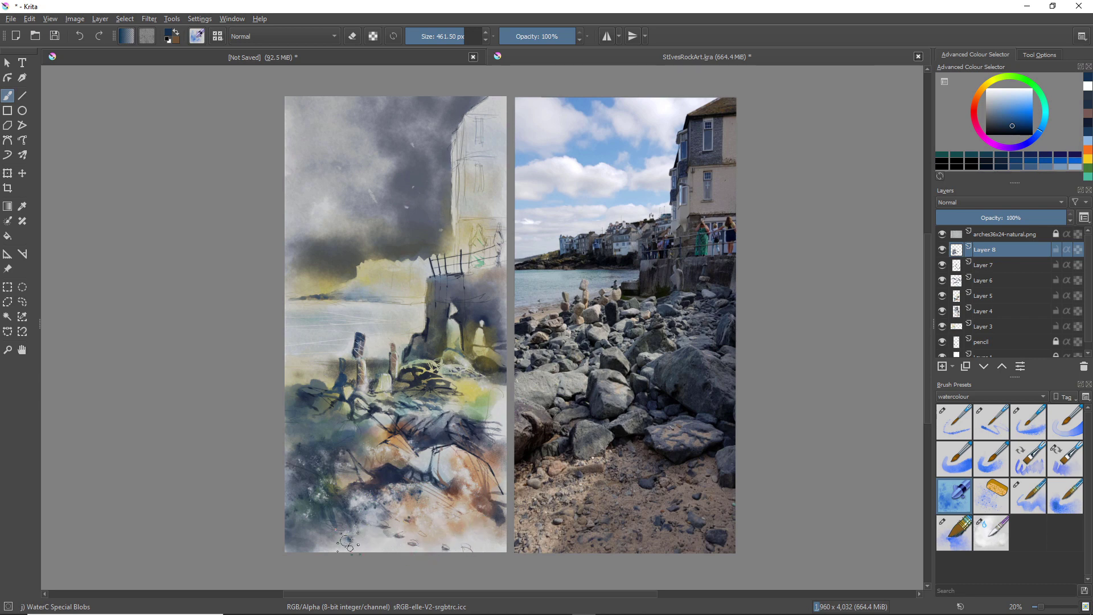
mouse_move(340, 549)
left_mouse_down()
mouse_move(341, 521)
mouse_move(366, 534)
left_mouse_up()
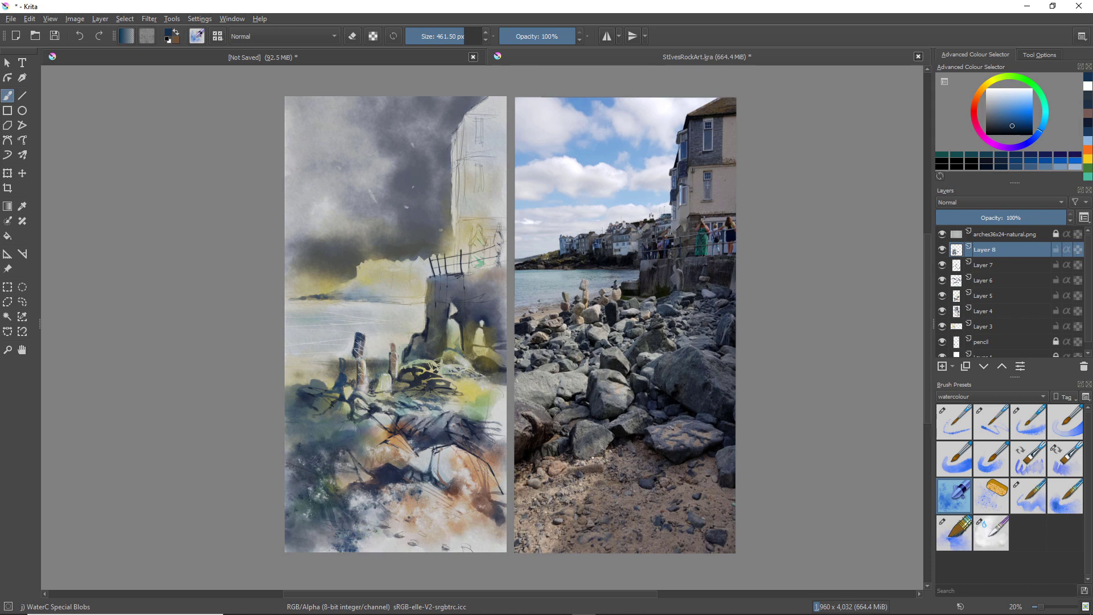
- Switch to bright orange and dab blobs over the dark left foreground
right_click(373, 485)
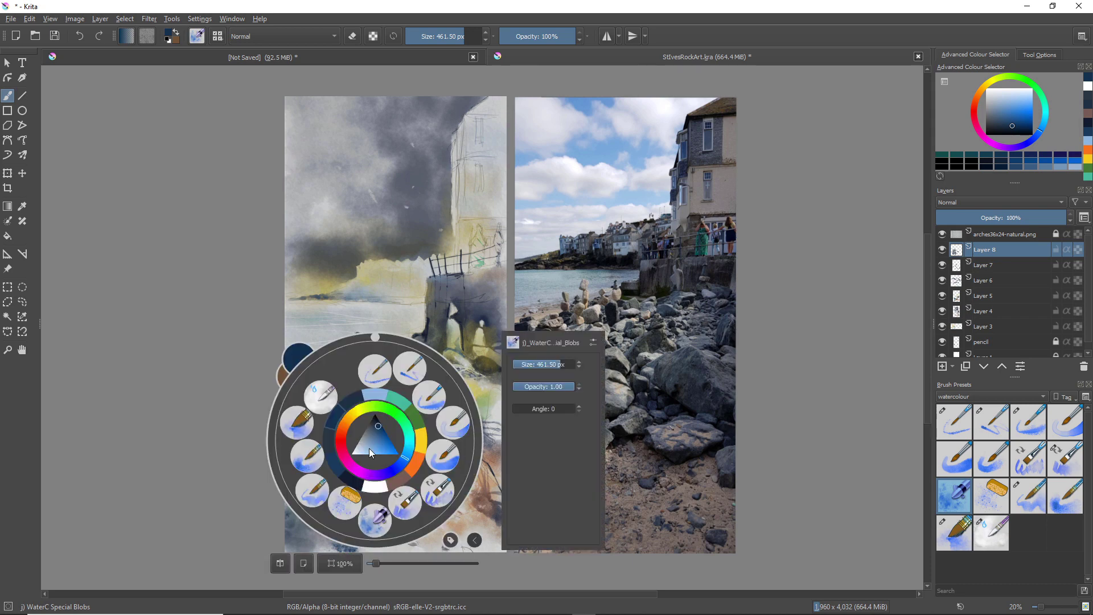
left_click(409, 466)
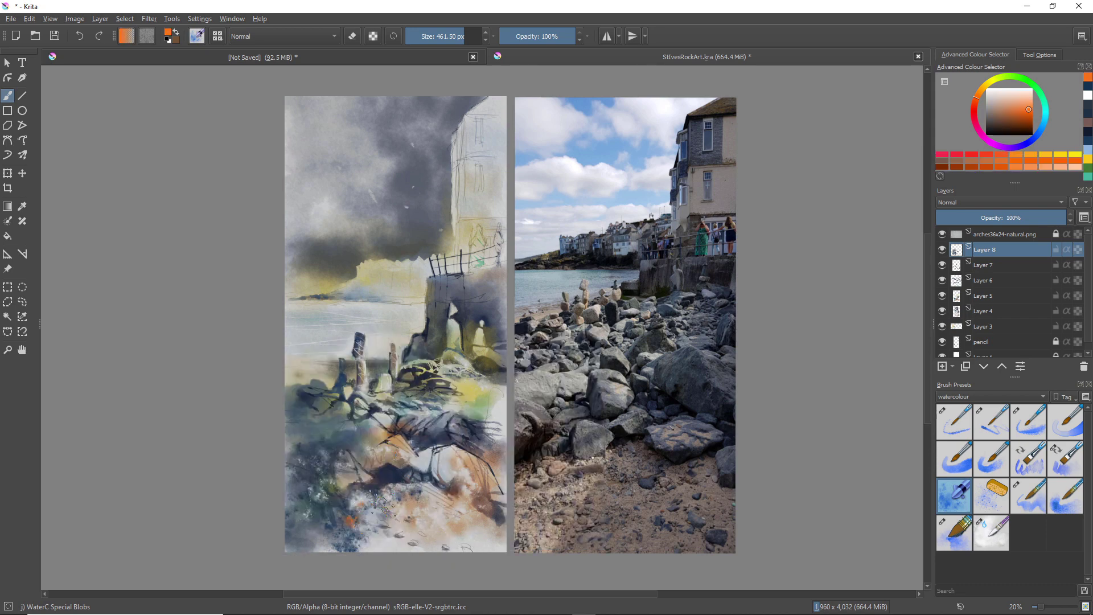
right_click(397, 490)
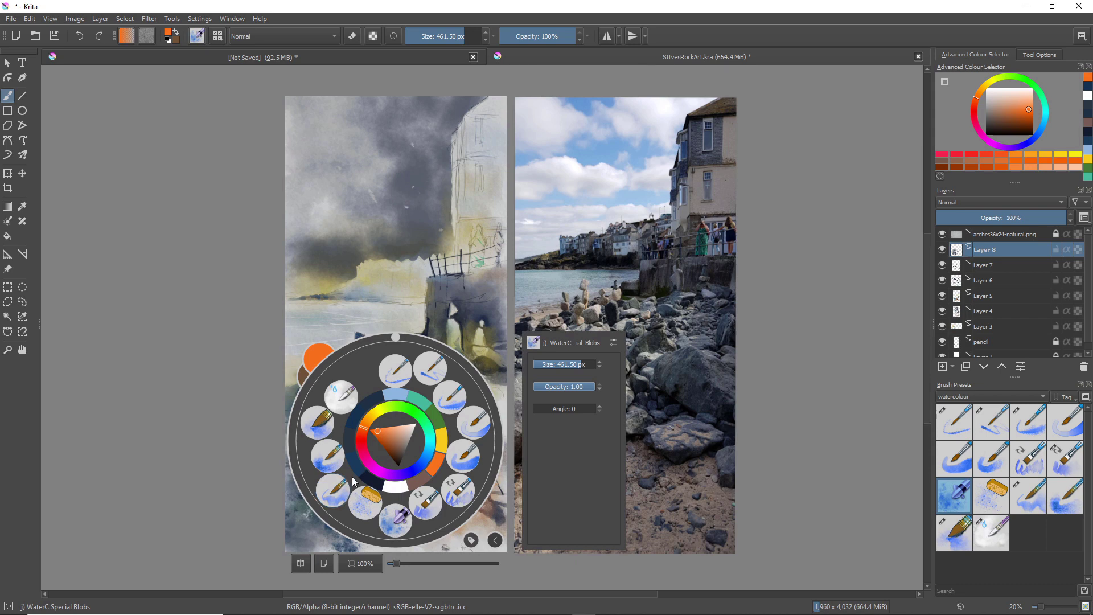
left_click(240, 464)
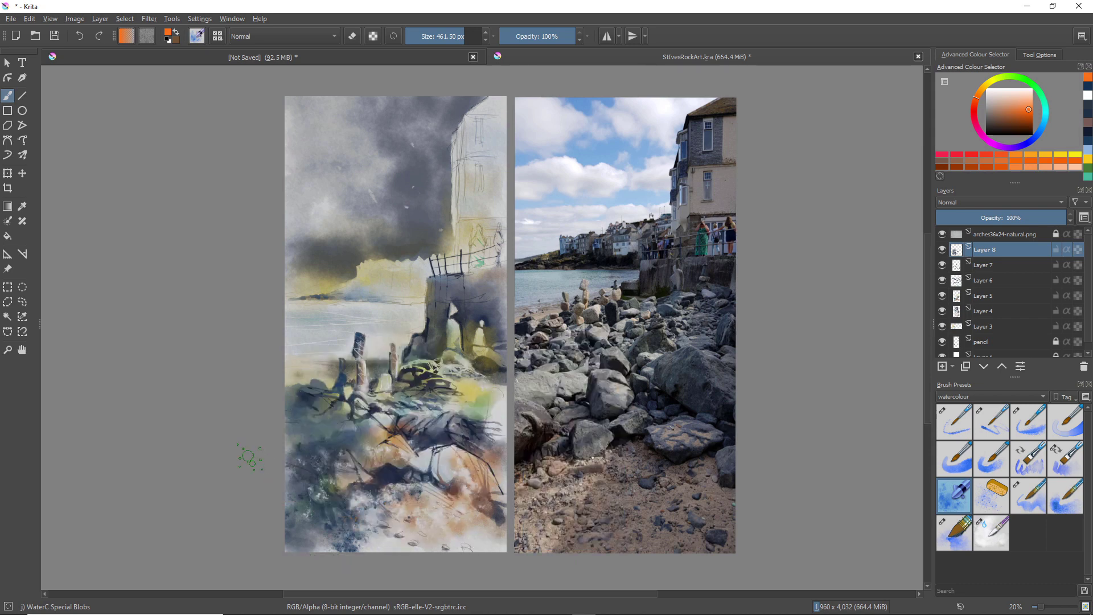
- Select the WaterC Special Splats brush at 492.53 px and spatter orange over the foreground boulders
right_click(445, 351)
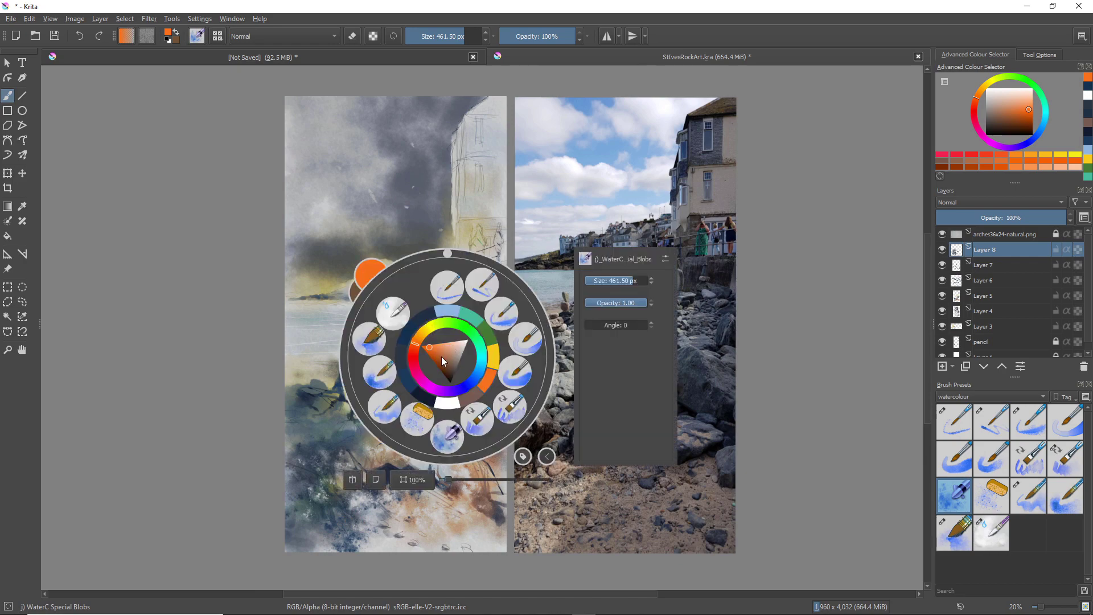
left_click(428, 419)
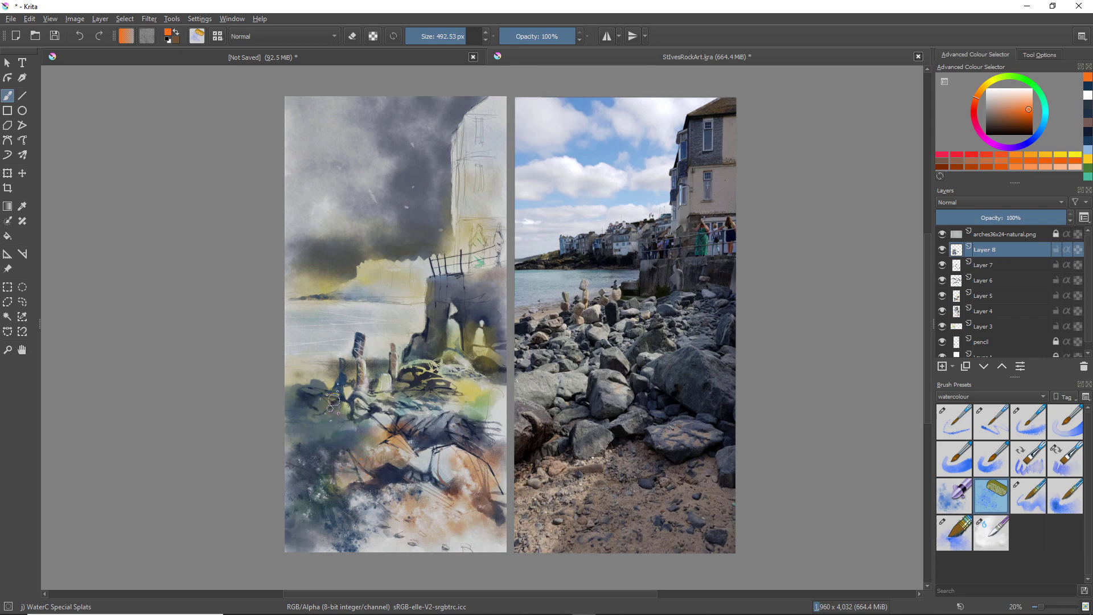
key("ctrl")
right_click(329, 413)
left_click(218, 436)
left_click(423, 438)
- Choose a dark navy and spatter specks over the left foreground rocks, undoing an unwanted splat
right_click(428, 377)
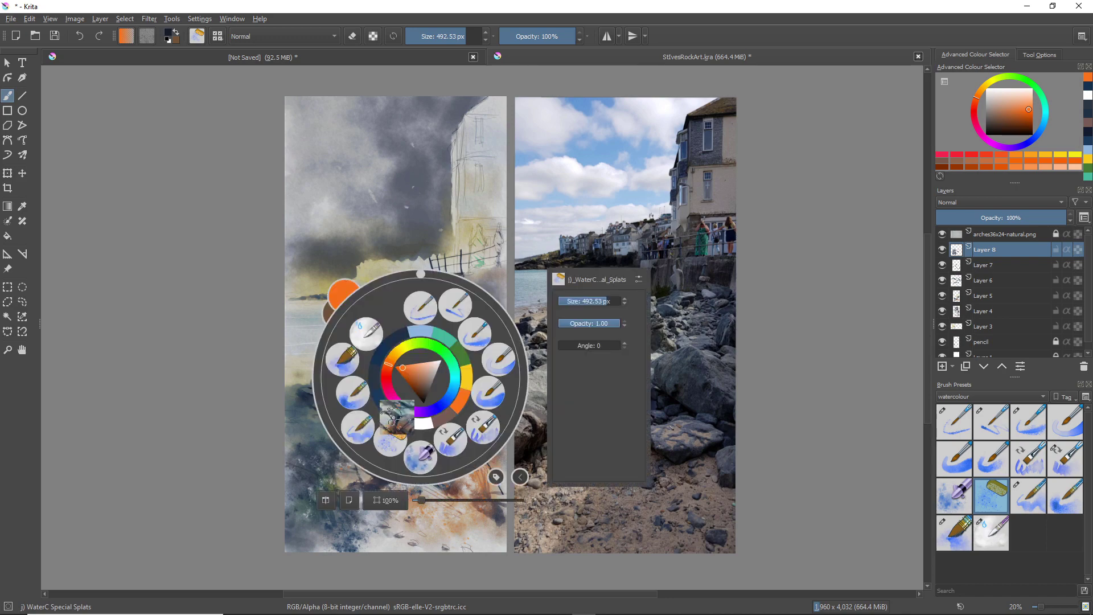
left_click(397, 421)
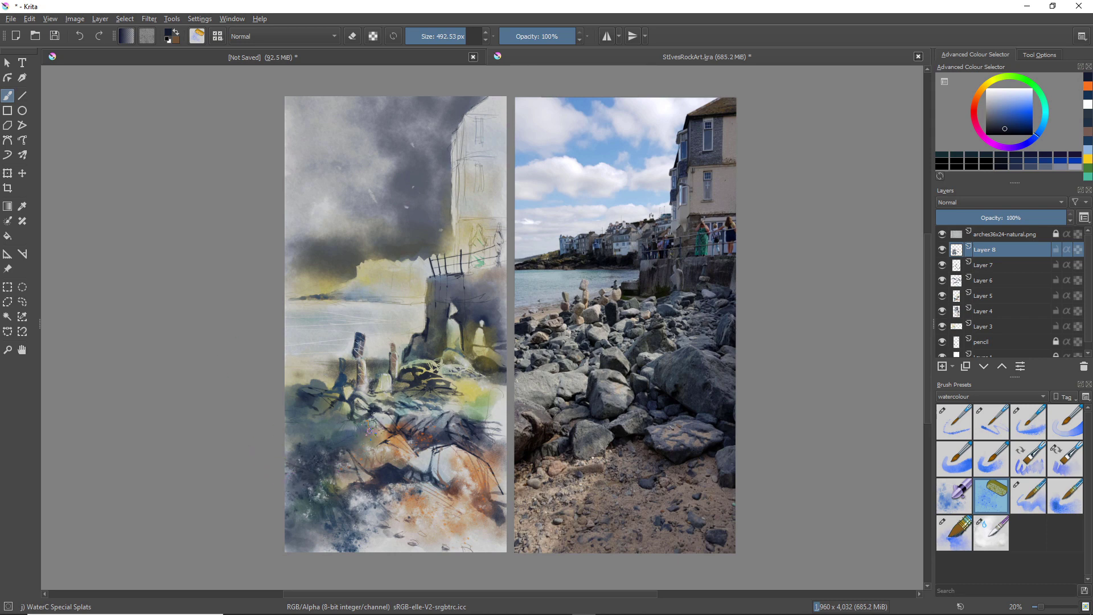
left_click(339, 443)
key("ctrl+z")
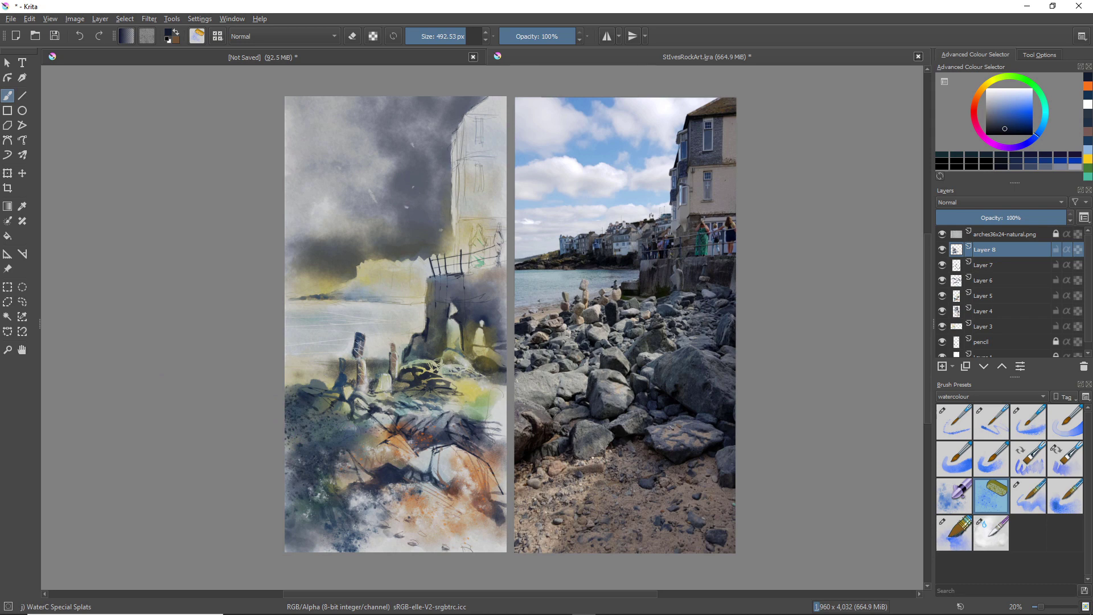
- Spatter dark navy specks over the yellow-green patch beside the branching mound and reduce the brush size to 263 px
left_click_drag(474, 401, 477, 392)
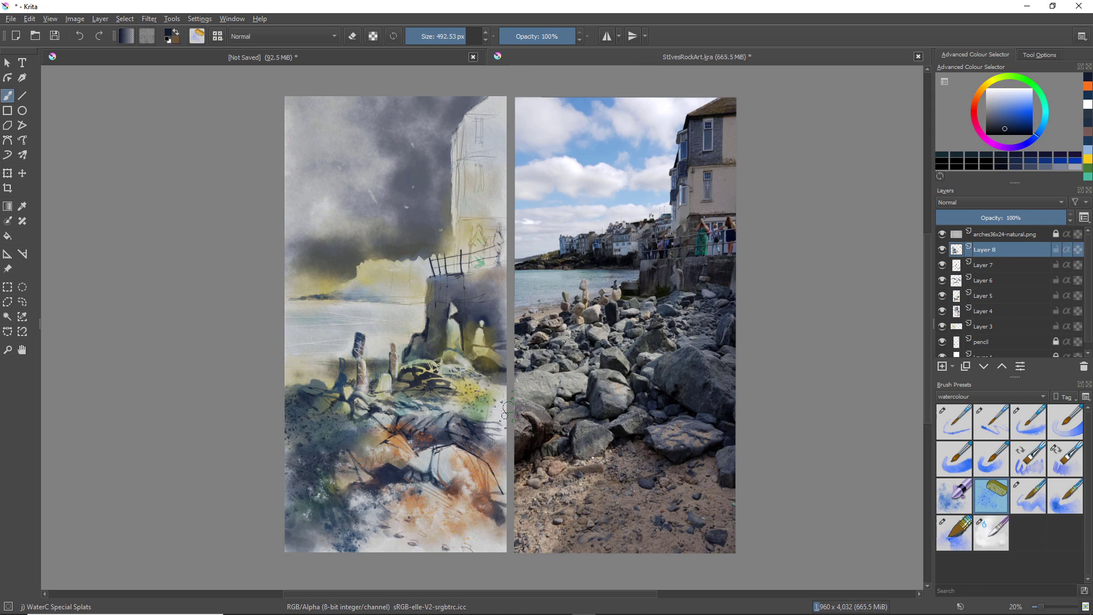
left_click(472, 420)
key("bracketleft")
key("bracketleft")
key("bracketleft")
key("bracketleft")
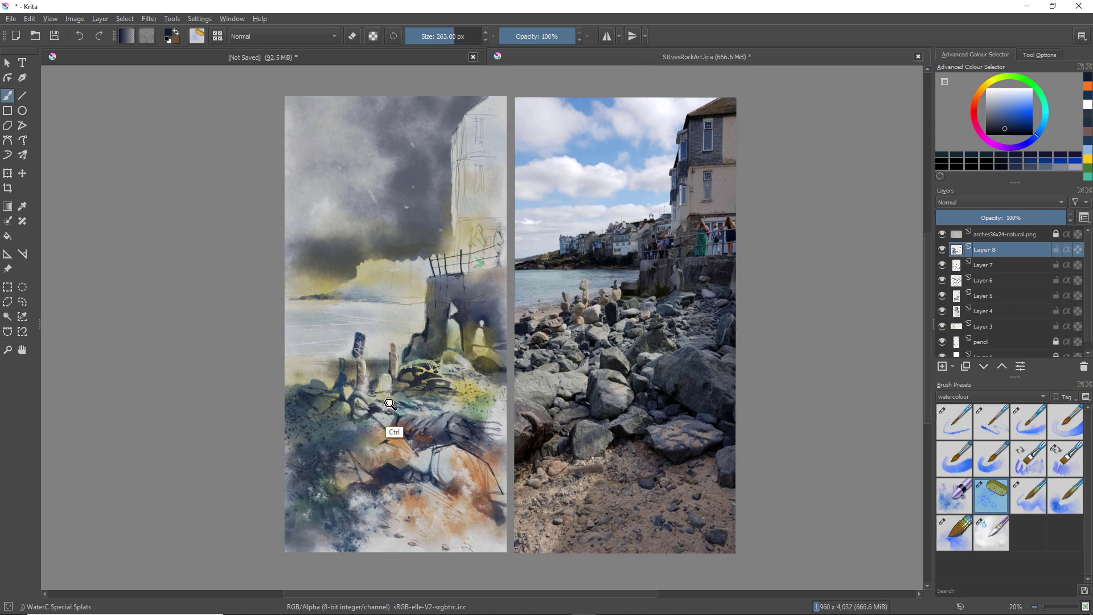
- Examine the whole painting beside the reference photo at a reduced view size
scroll(383, 410, "down", 1)
left_click_drag(383, 410, 160, 478)
mouse_move(281, 402)
left_mouse_down()
mouse_move(260, 408)
mouse_move(258, 397)
left_mouse_up()
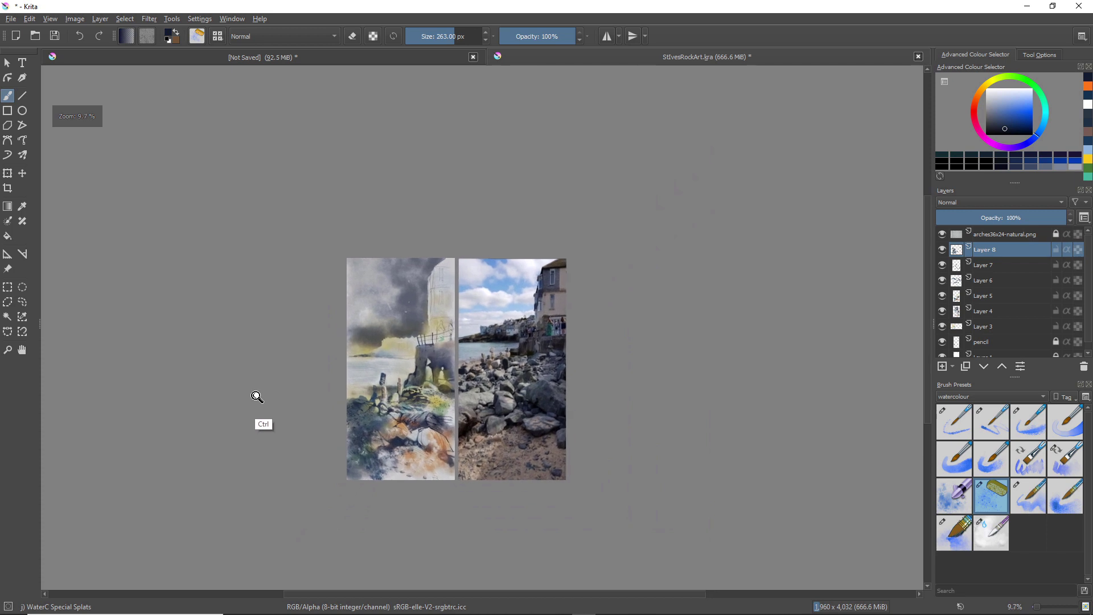
mouse_move(371, 450)
left_mouse_down()
mouse_move(376, 440)
mouse_move(353, 438)
mouse_move(351, 451)
left_mouse_up()
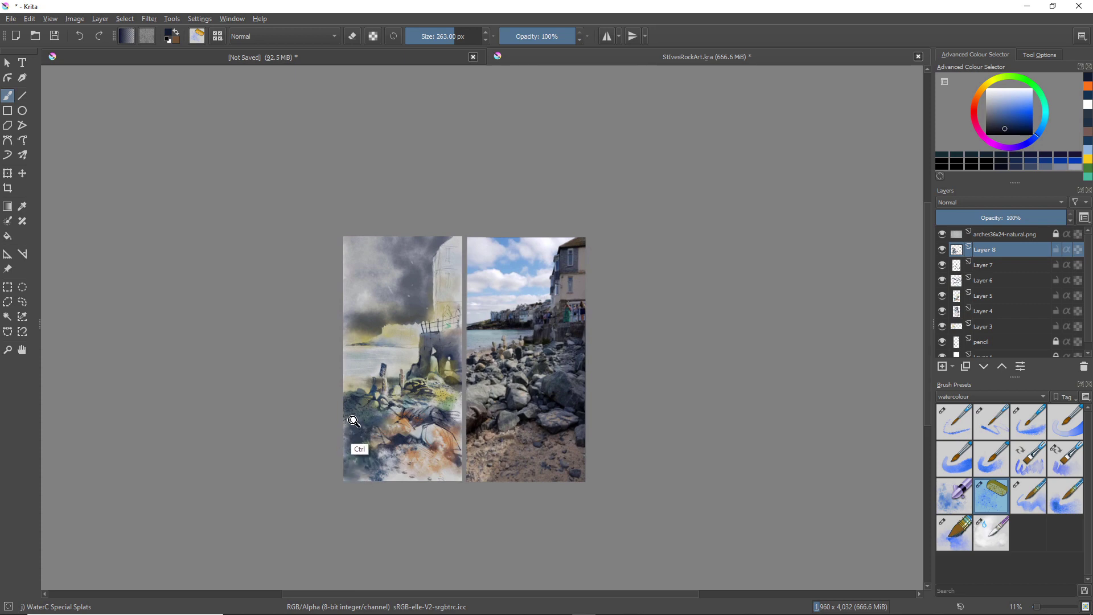
mouse_move(365, 411)
left_mouse_down()
mouse_move(433, 421)
mouse_move(424, 439)
mouse_move(411, 435)
mouse_move(582, 392)
left_mouse_up()
mouse_move(489, 391)
left_mouse_down()
mouse_move(485, 447)
mouse_move(480, 422)
mouse_move(462, 424)
left_mouse_up()
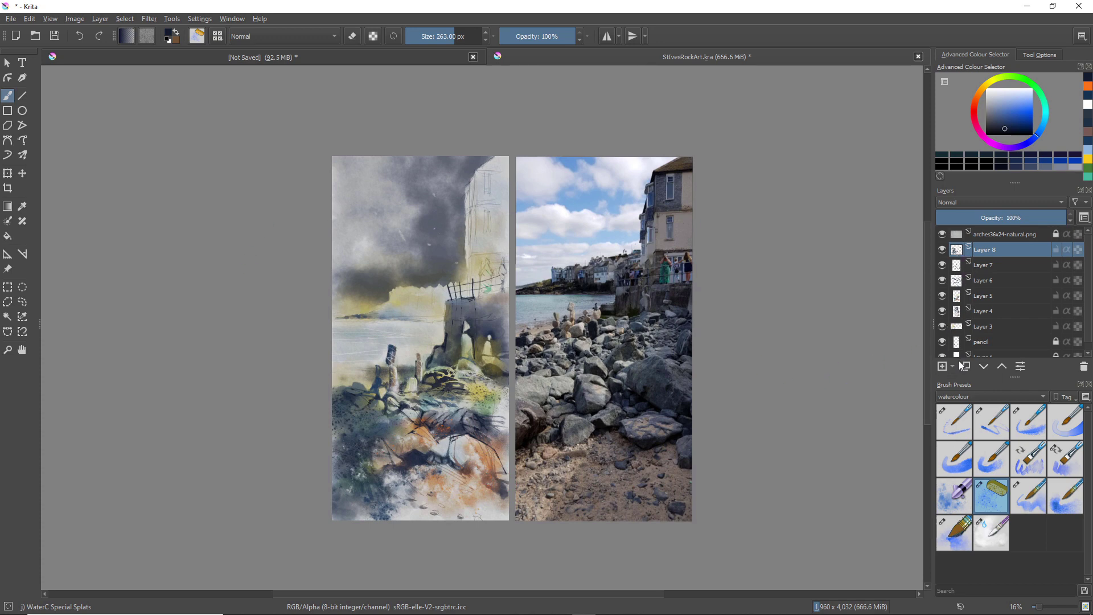
- Choose the Pencil-2 brush from the Sketch presets at 10 px and sign the artist's name in the painting's lower-left corner
left_click(972, 397)
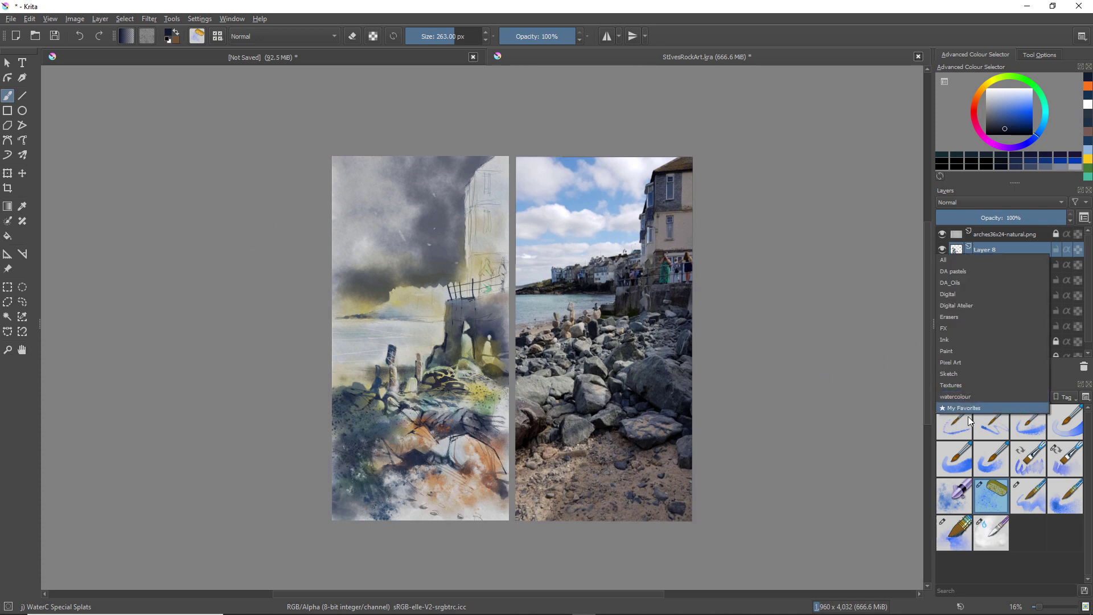
left_click(956, 376)
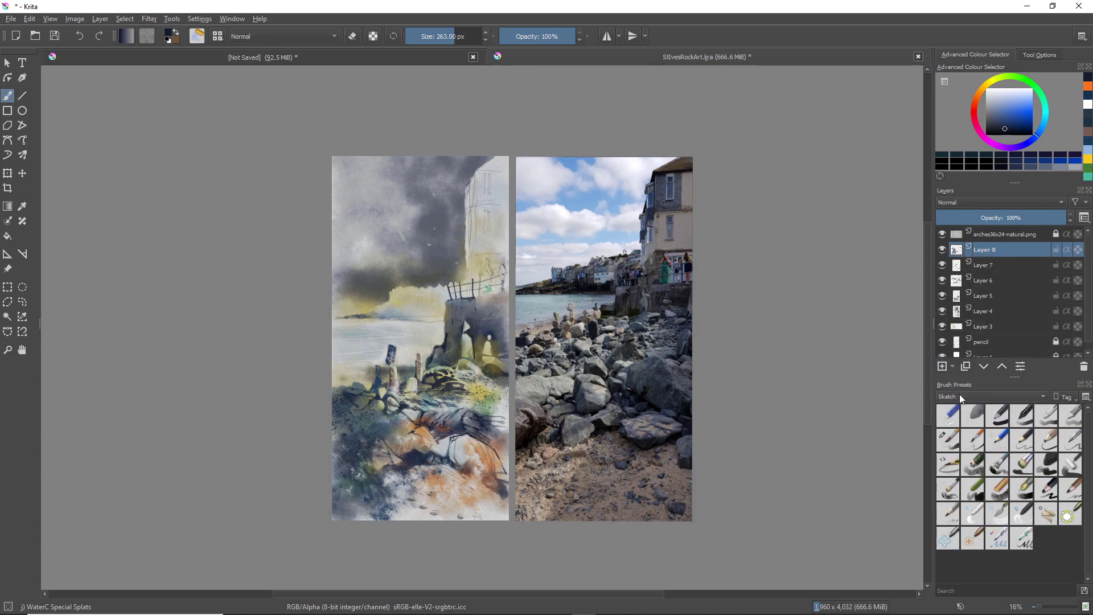
left_click(1028, 437)
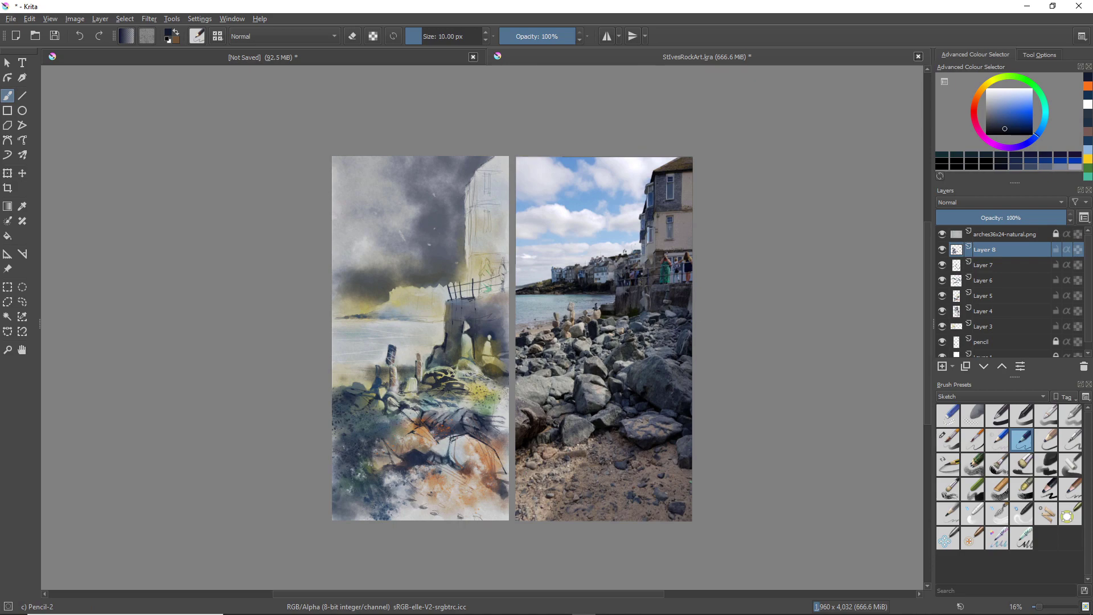
left_click_drag(443, 456, 468, 390)
left_click_drag(373, 462, 359, 297)
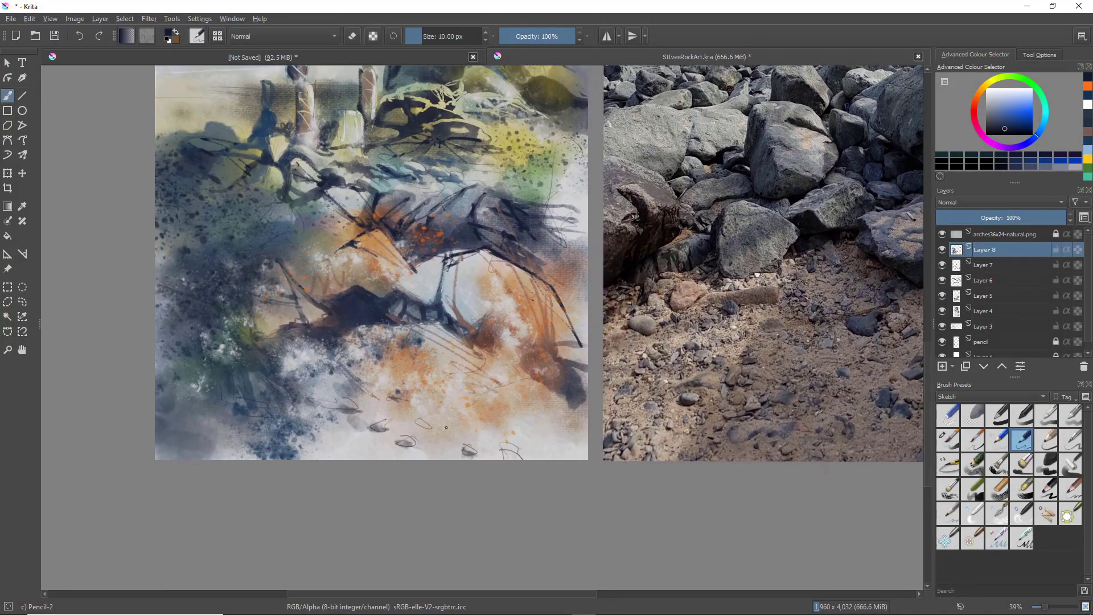
mouse_move(176, 430)
left_mouse_down()
mouse_move(194, 441)
mouse_move(204, 425)
mouse_move(233, 444)
left_mouse_up()
mouse_move(241, 426)
left_mouse_down()
mouse_move(240, 444)
mouse_move(245, 431)
left_mouse_up()
- Review the signed painting as a whole against the reference photo at several zoom levels
scroll(336, 381, "down", 5)
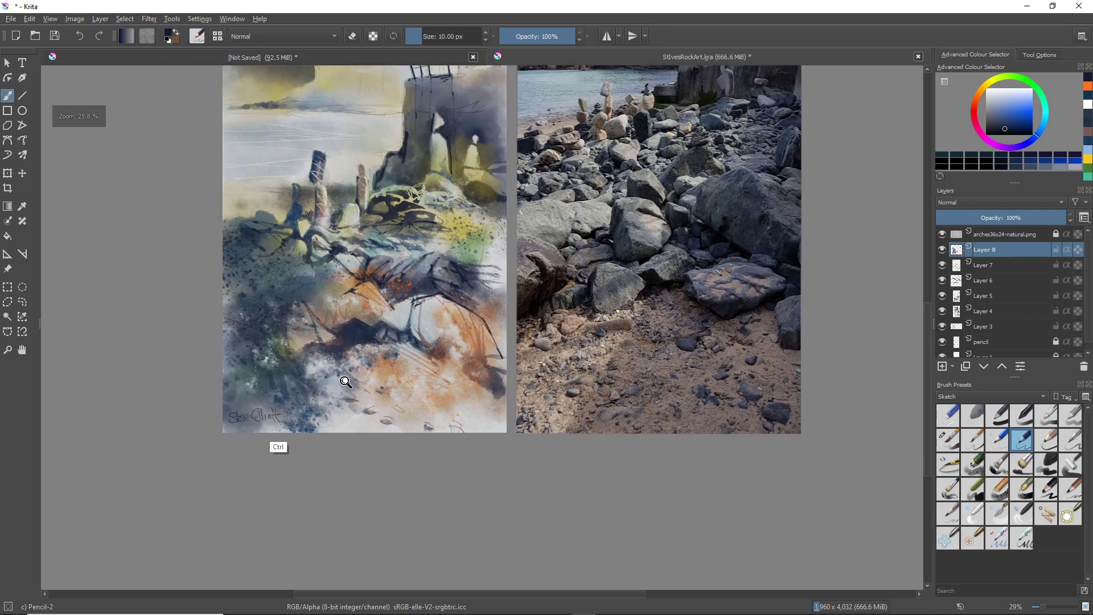
scroll(332, 357, "up", 3)
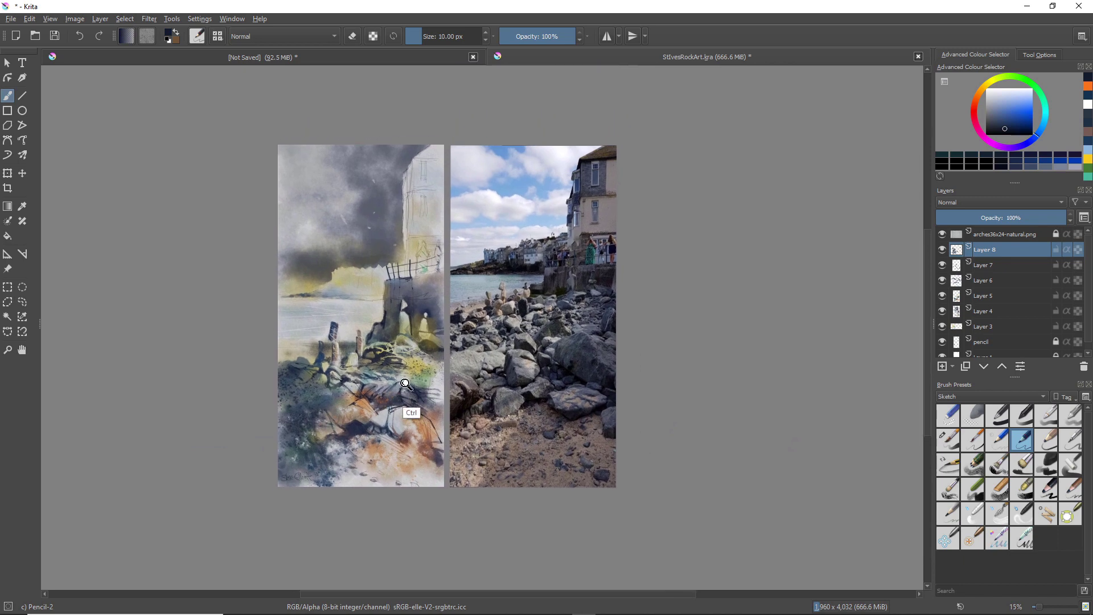
scroll(407, 387, "up", 2)
scroll(450, 368, "down", 1)
scroll(454, 392, "up", 2)
mouse_move(423, 384)
left_mouse_down()
mouse_move(428, 401)
mouse_move(436, 393)
left_mouse_up()
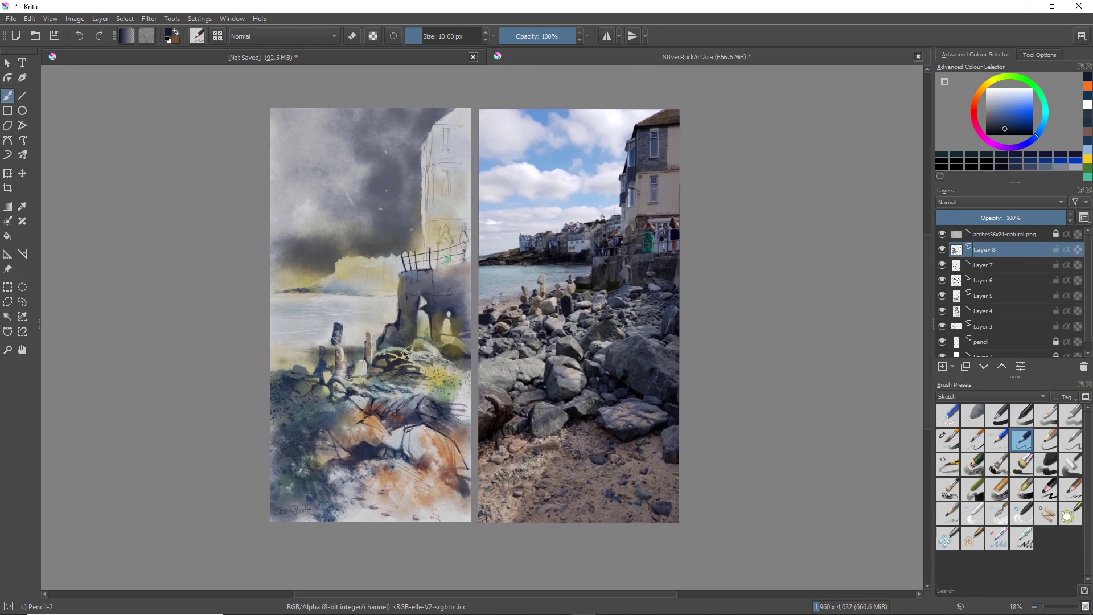